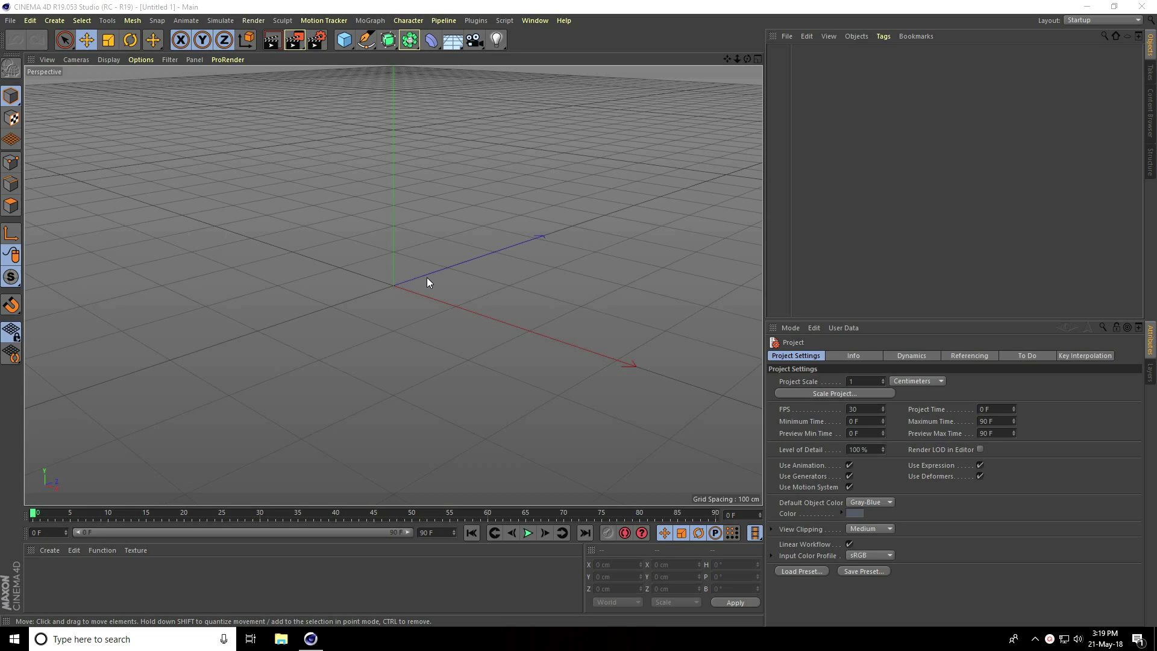
# - Add a MoText object reading 'B' with Middle alignment
pyautogui.click(370, 20)
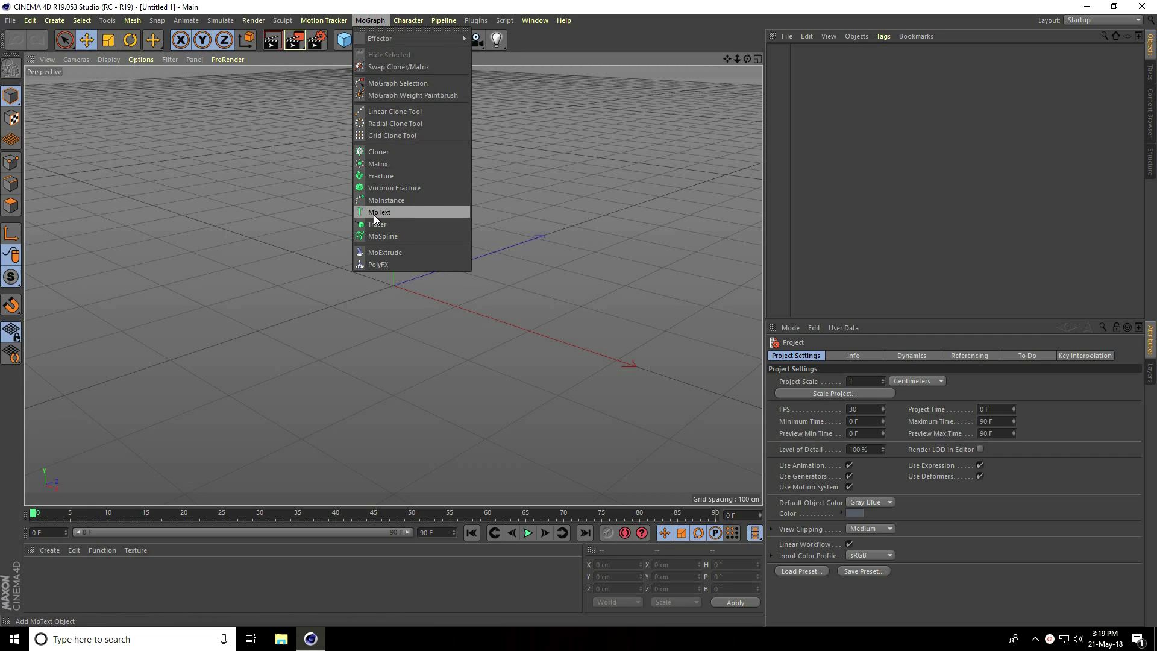
pyautogui.click(396, 212)
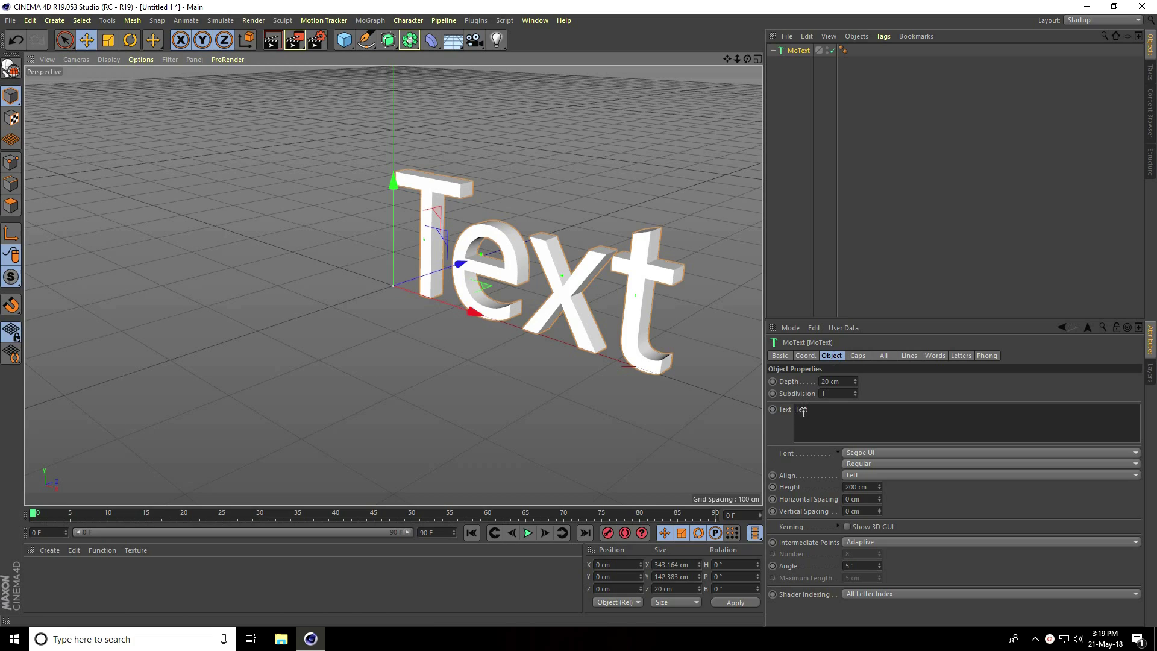
pyautogui.doubleClick(826, 414)
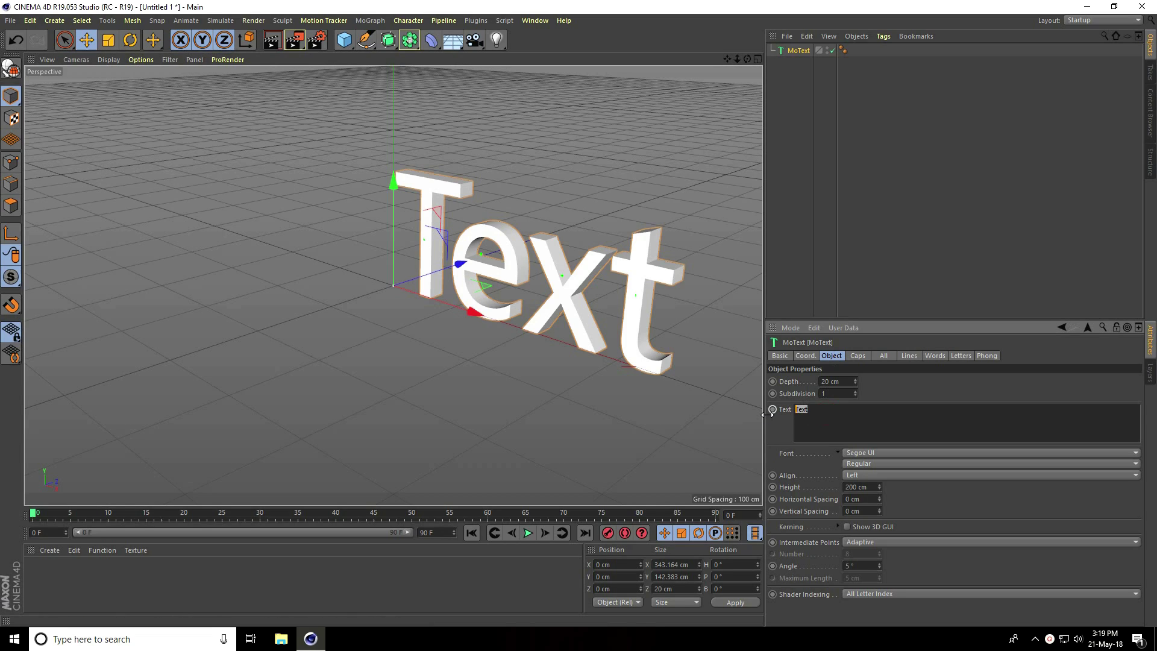
pyautogui.write('B')
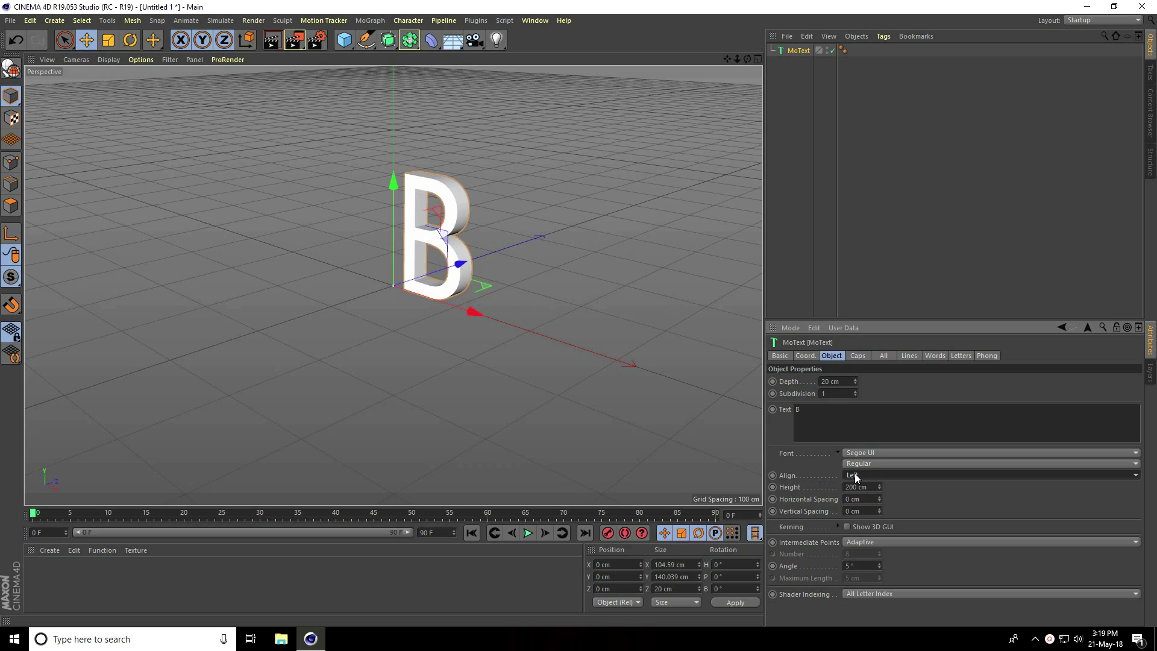
pyautogui.click(855, 476)
pyautogui.click(857, 499)
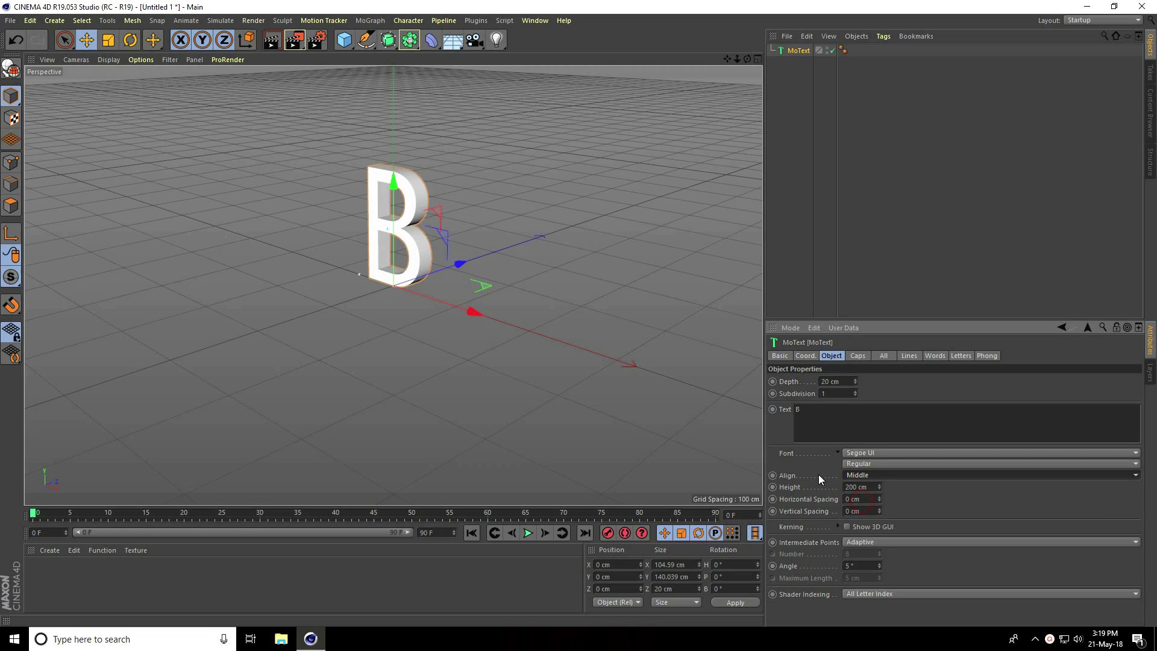
# - Set the letter's font to Arial Black and its depth to 50 cm
pyautogui.click(852, 453)
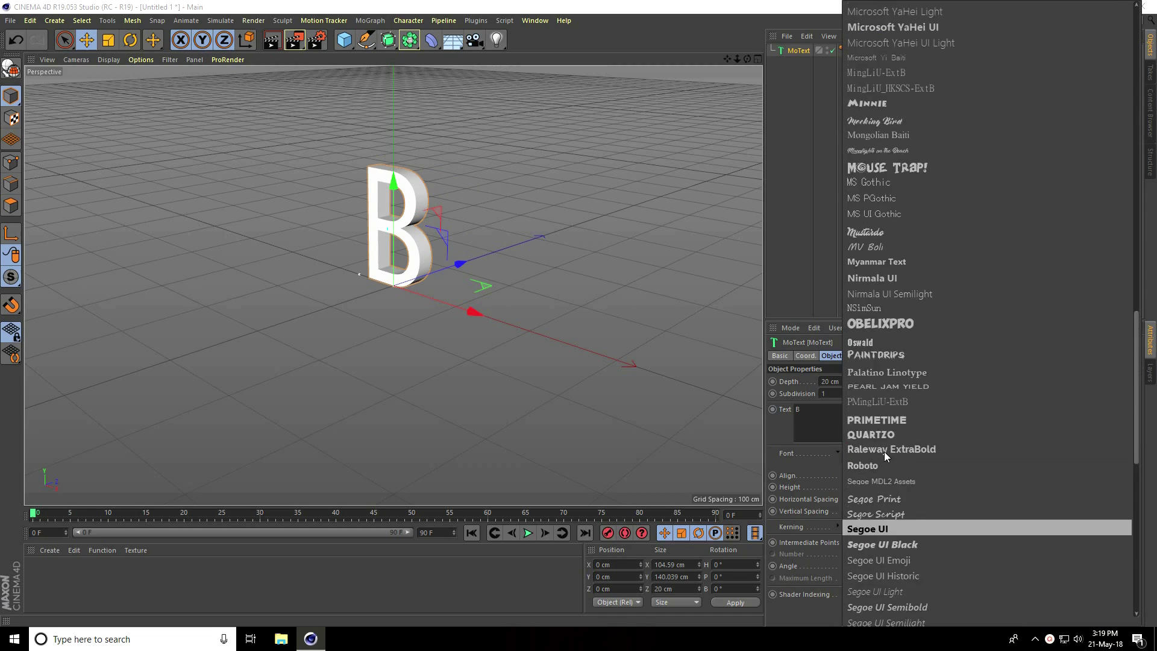
pyautogui.scroll(15, 885, 451)
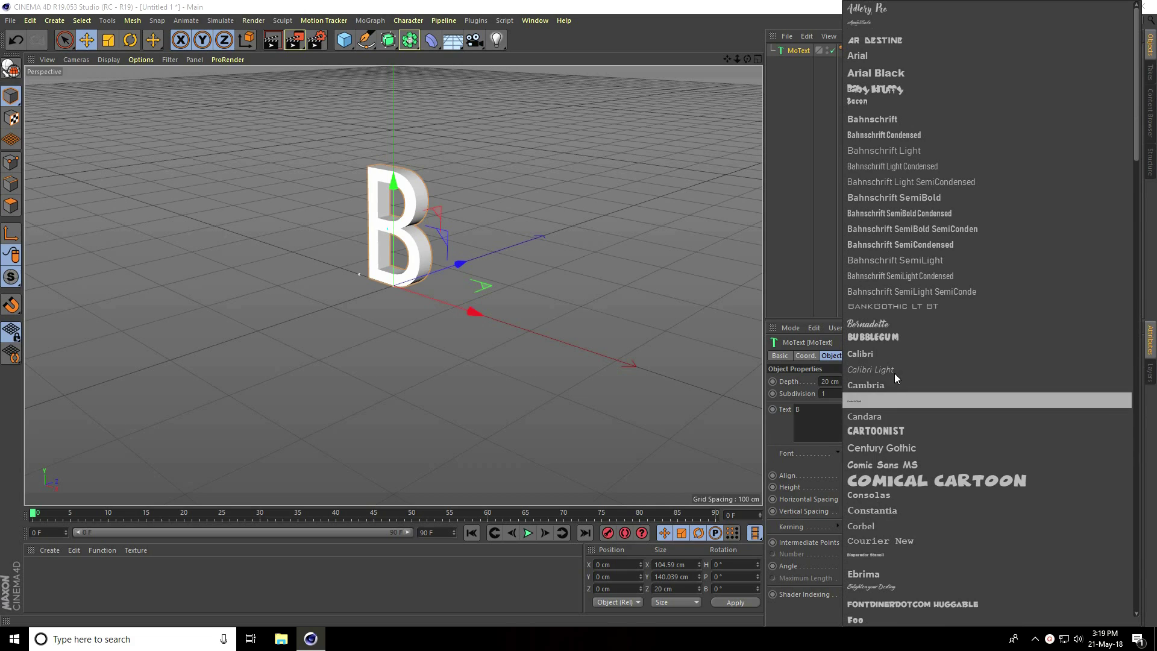
pyautogui.click(893, 72)
pyautogui.scroll(4, 439, 135)
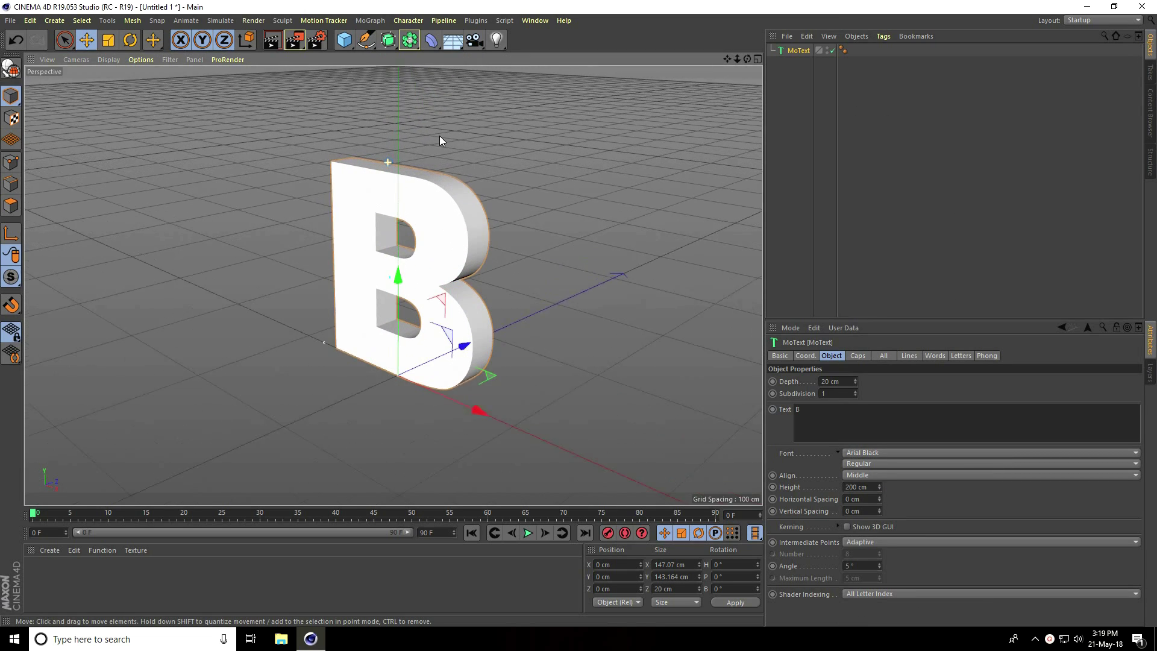
pyautogui.scroll(1, 439, 136)
pyautogui.doubleClick(850, 382)
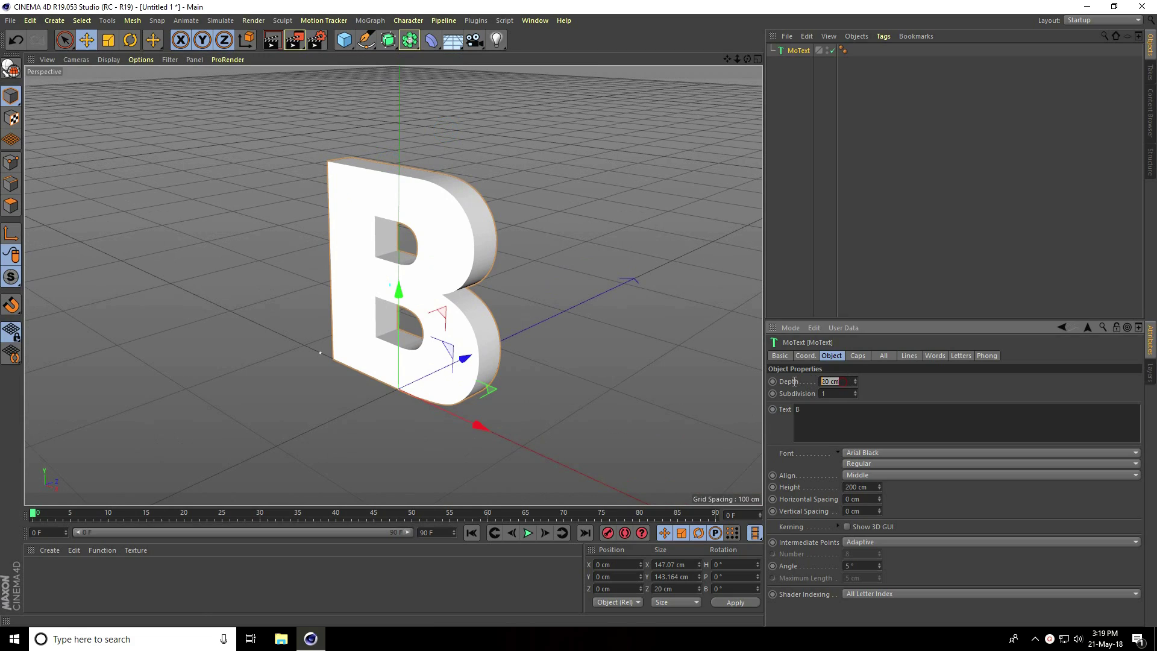
pyautogui.write('50')
pyautogui.press('Return')
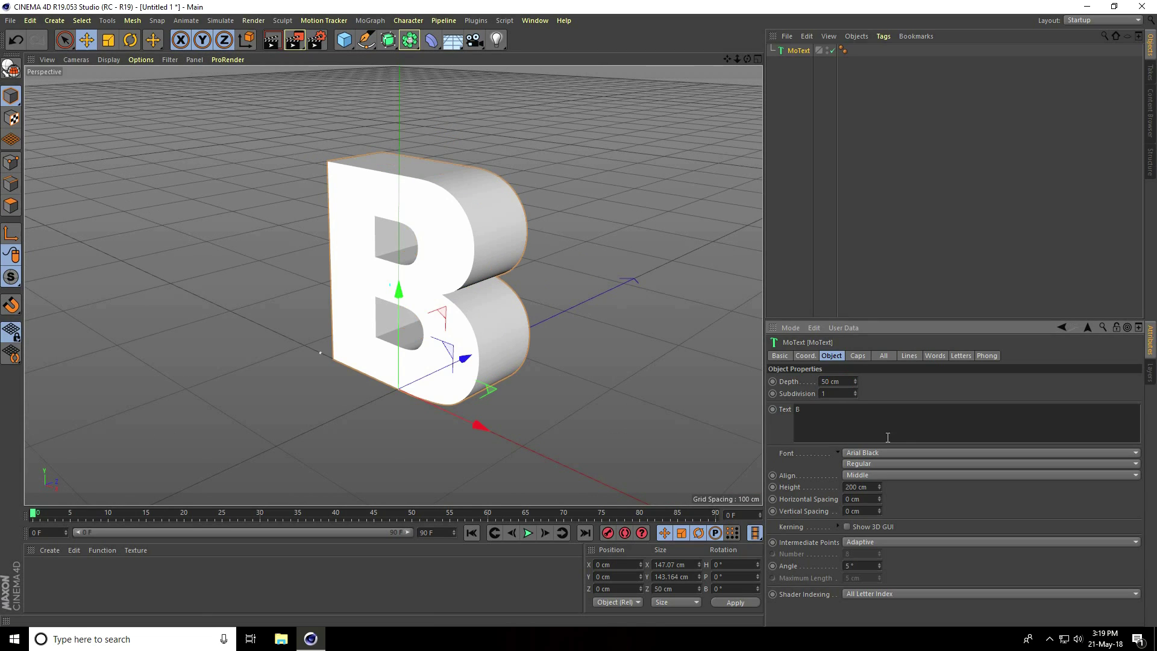
# - Switch the viewport to Gouraud Shading (Lines) and set Intermediate Points to Subdivided
pyautogui.click(106, 60)
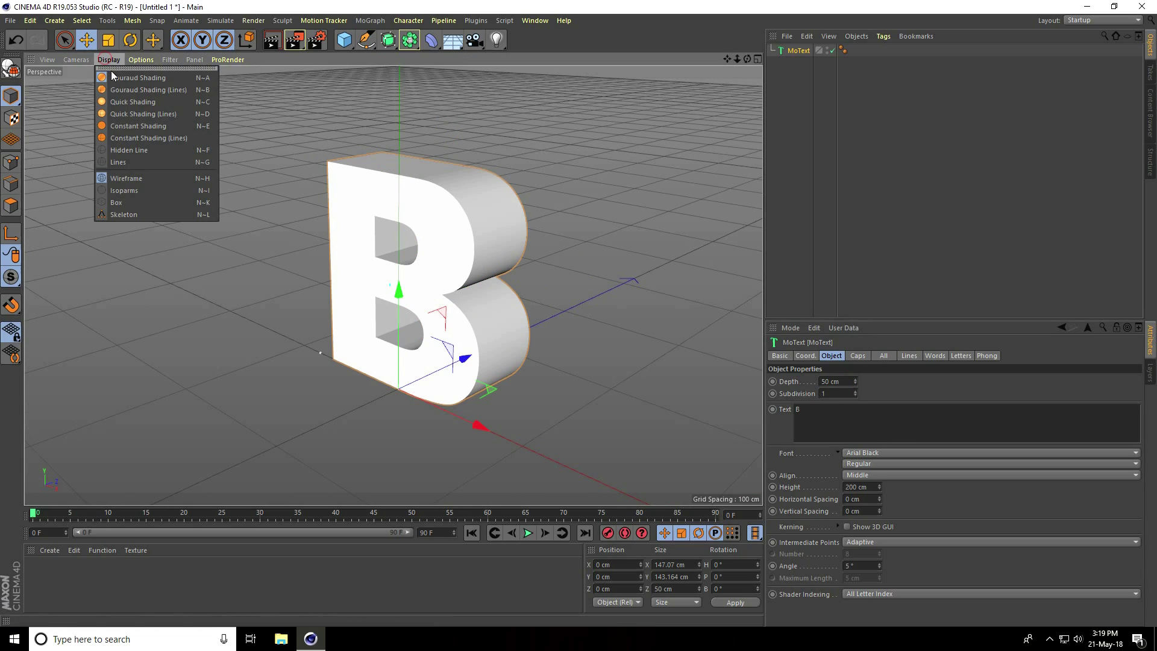
pyautogui.click(169, 91)
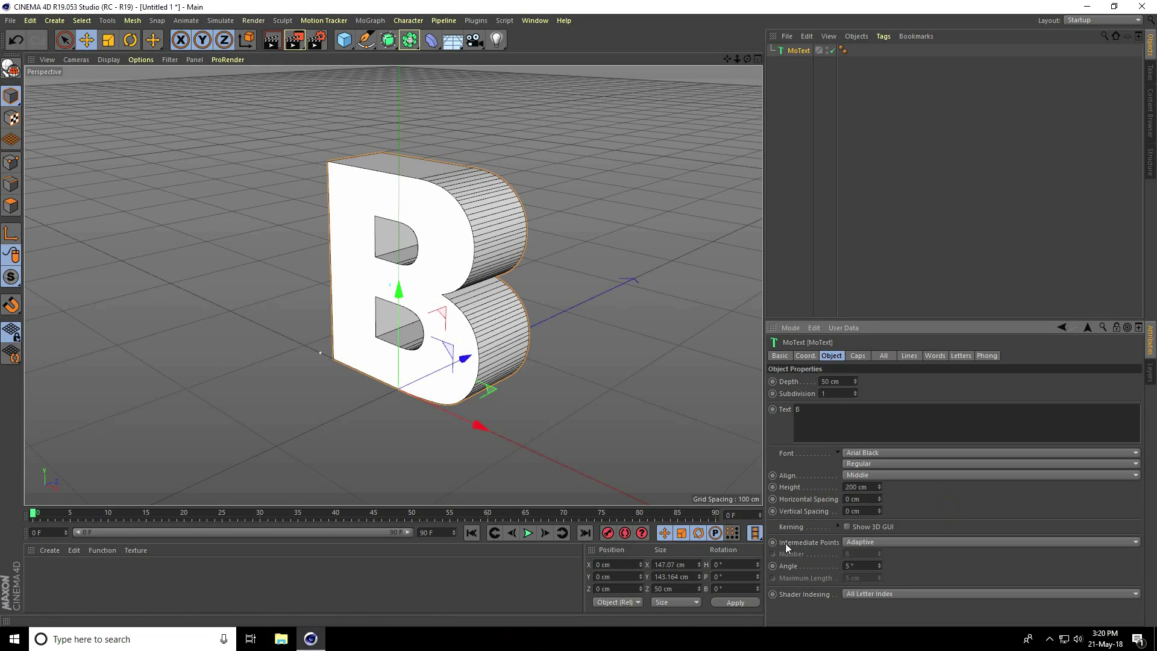
pyautogui.click(862, 541)
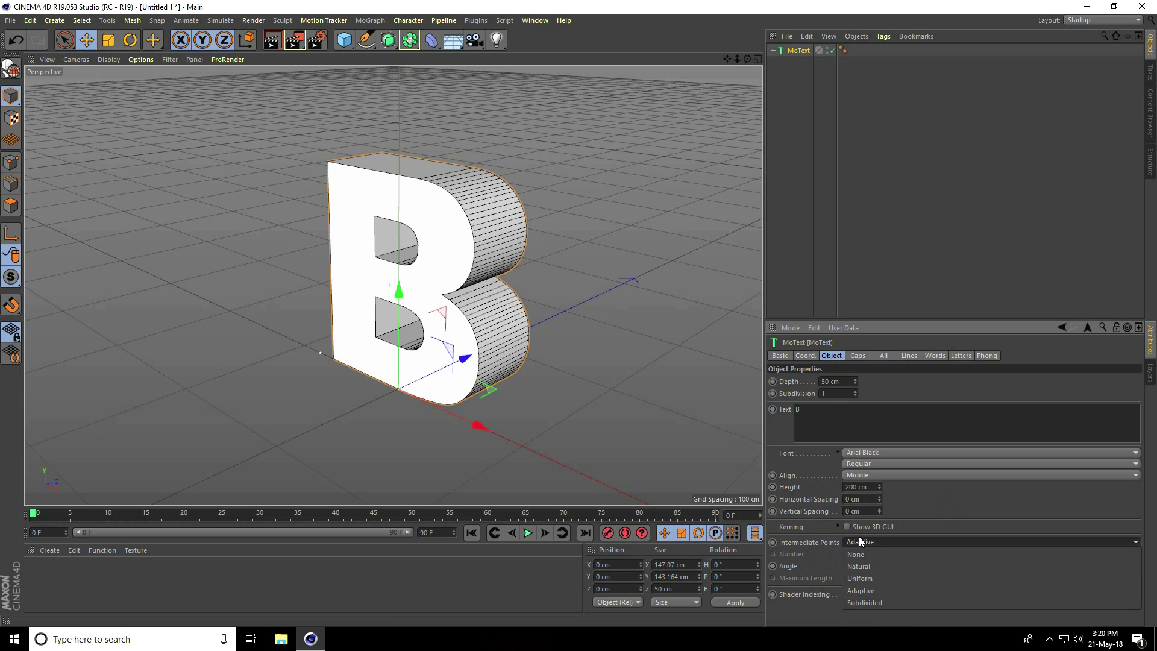
pyautogui.click(868, 600)
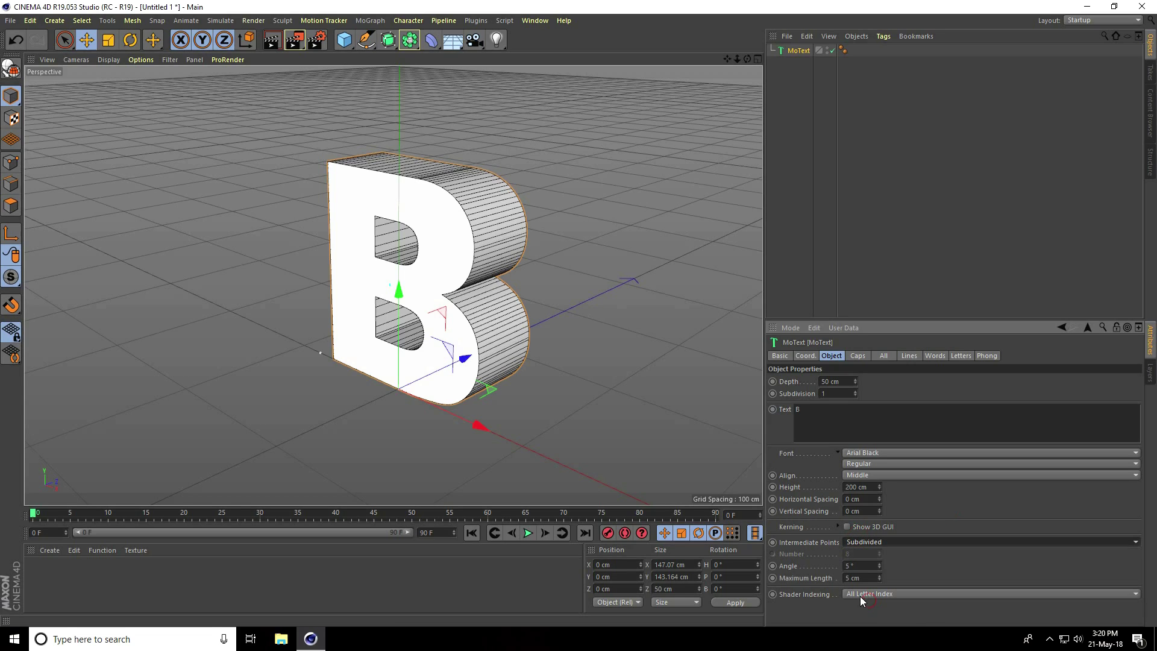
# - Set the subdivision Angle to 90° and Maximum Length to 20 cm
pyautogui.click(862, 564)
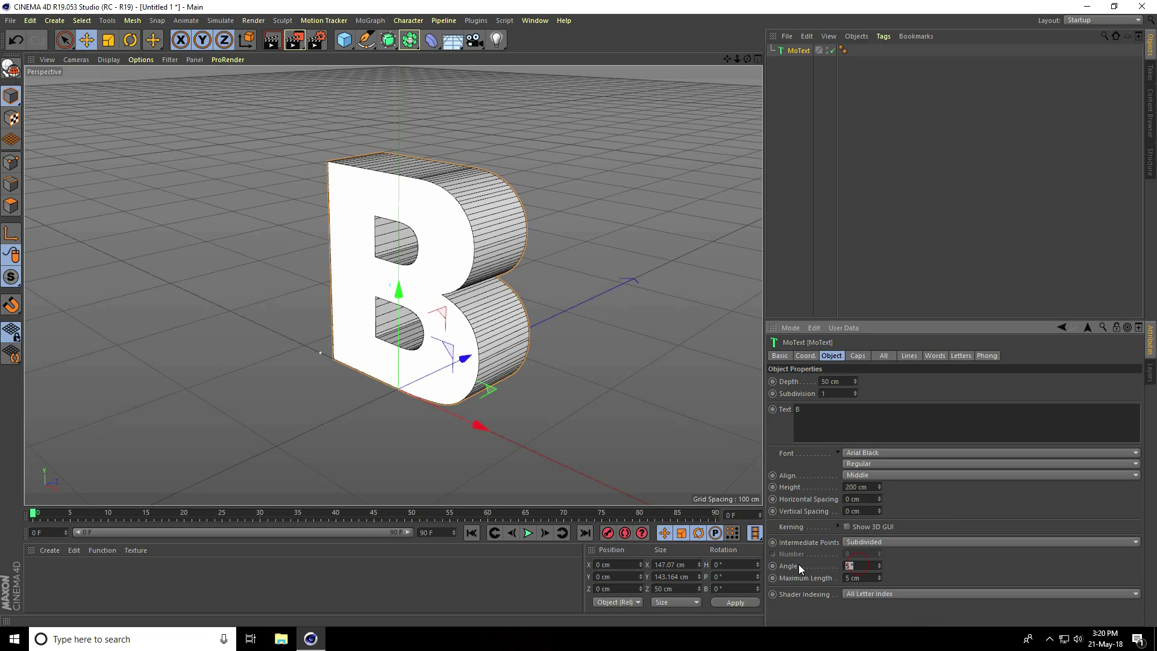
pyautogui.write('90')
pyautogui.press('Return')
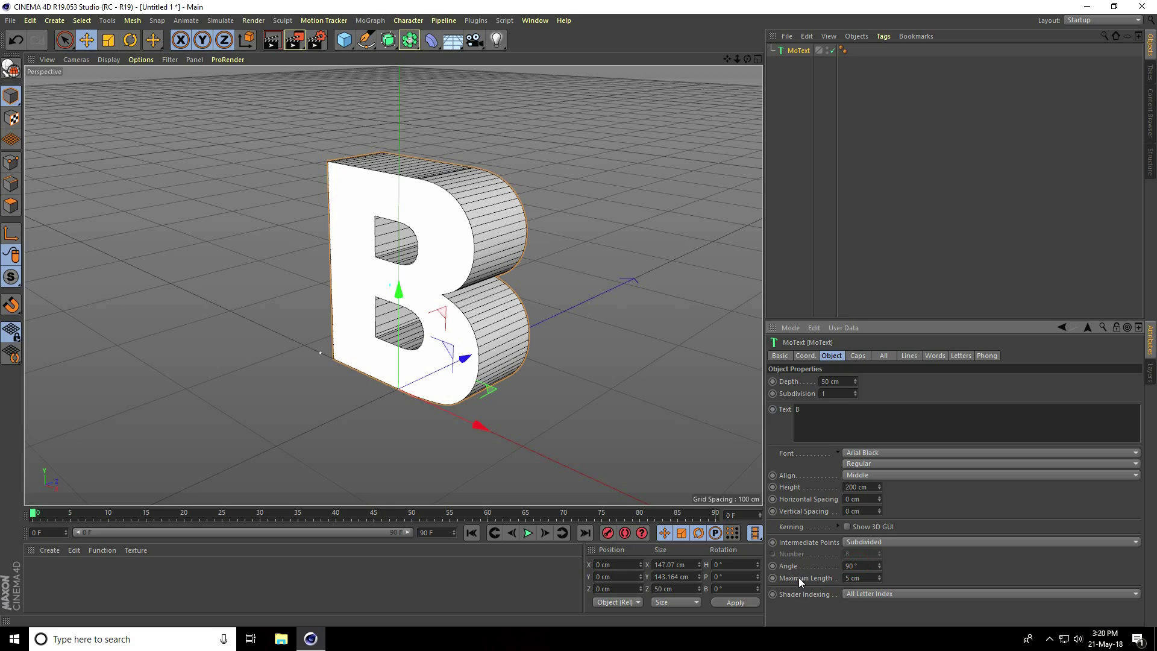
pyautogui.click(858, 579)
pyautogui.write('20')
pyautogui.press('Return')
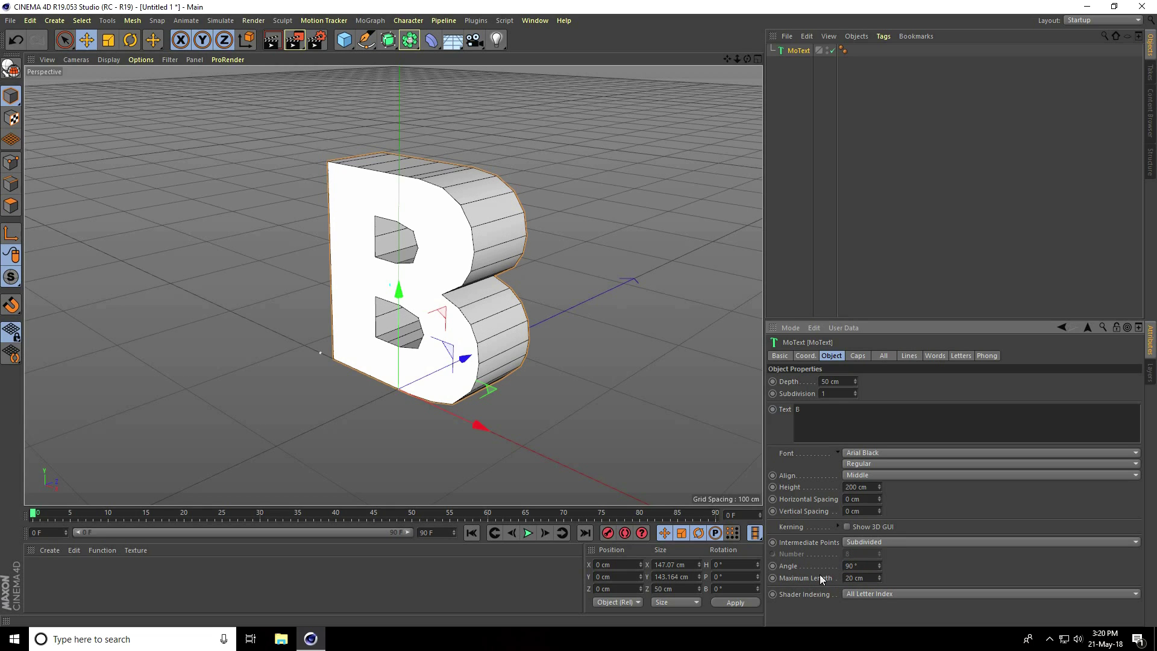
pyautogui.keyDown('alt'); pyautogui.moveTo(416, 181); pyautogui.dragTo(463, 247); pyautogui.keyUp('alt')
# - Give both the front and back caps an 8 cm fillet
pyautogui.click(858, 356)
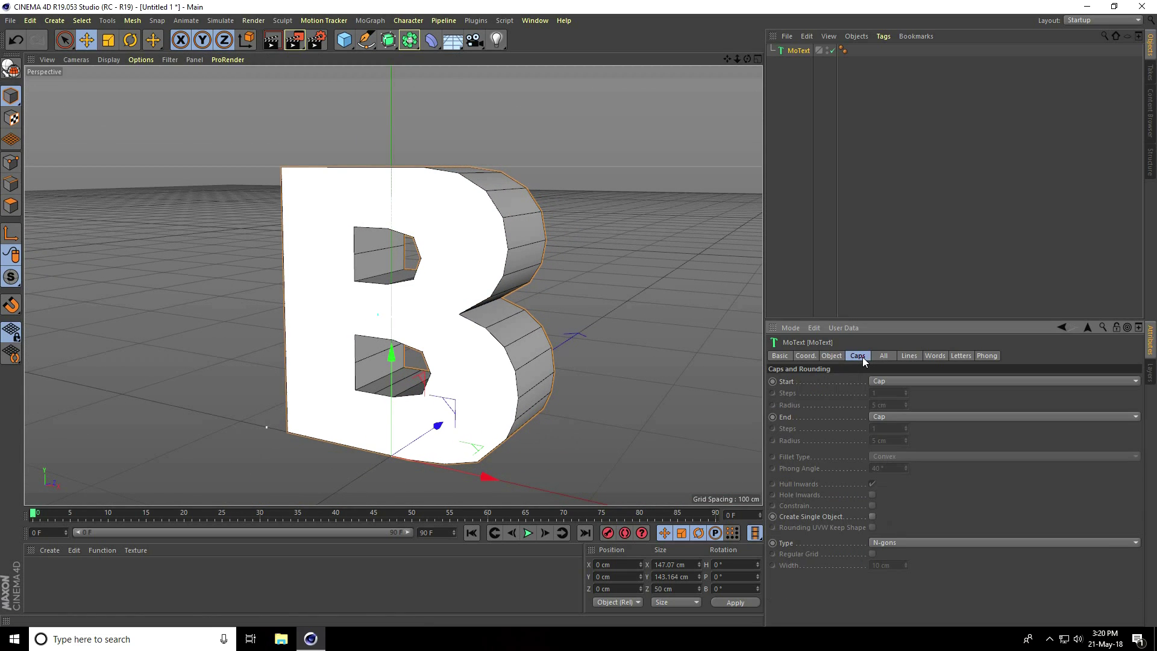
pyautogui.click(881, 381)
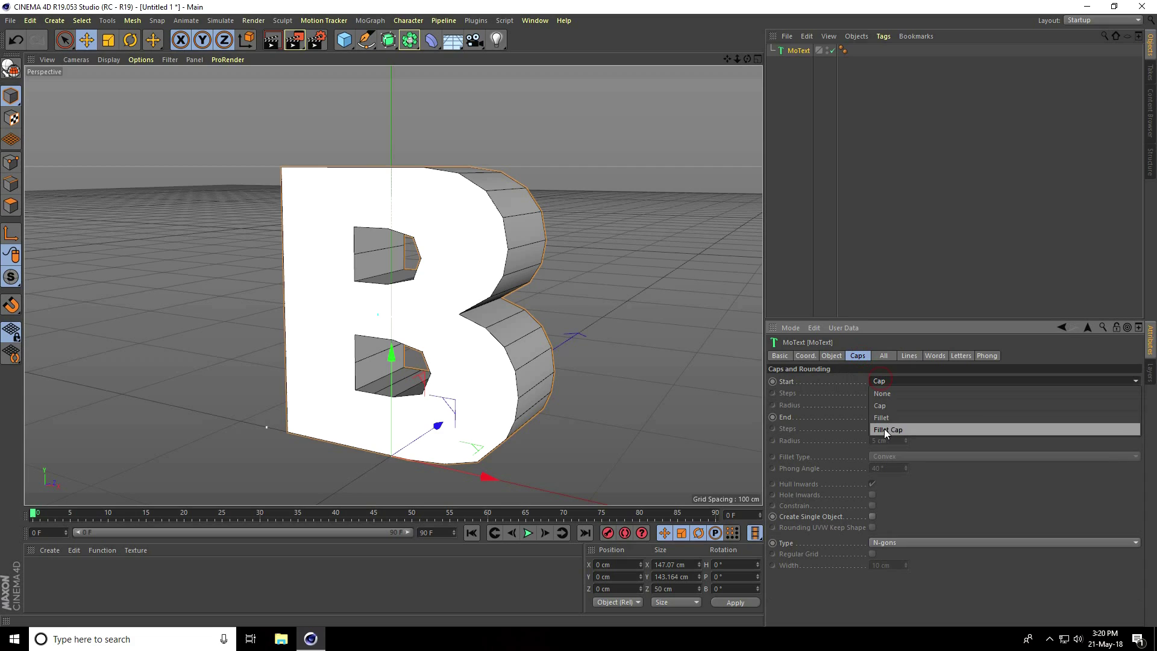
pyautogui.click(917, 430)
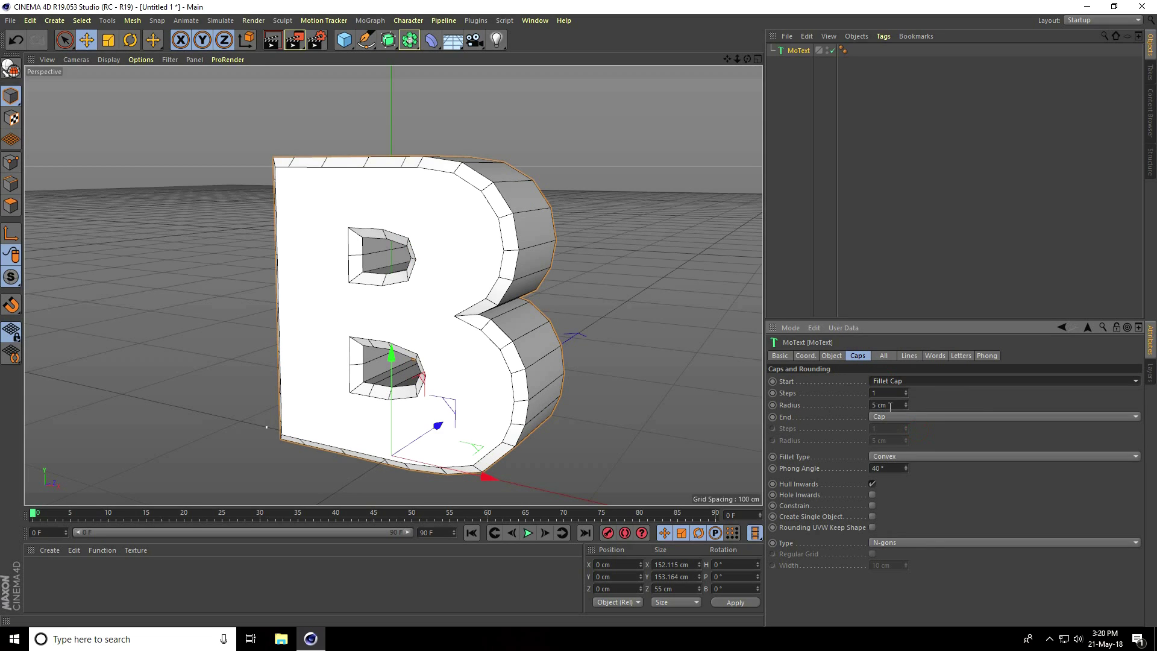
pyautogui.click(890, 406)
pyautogui.write('8')
pyautogui.press('Return')
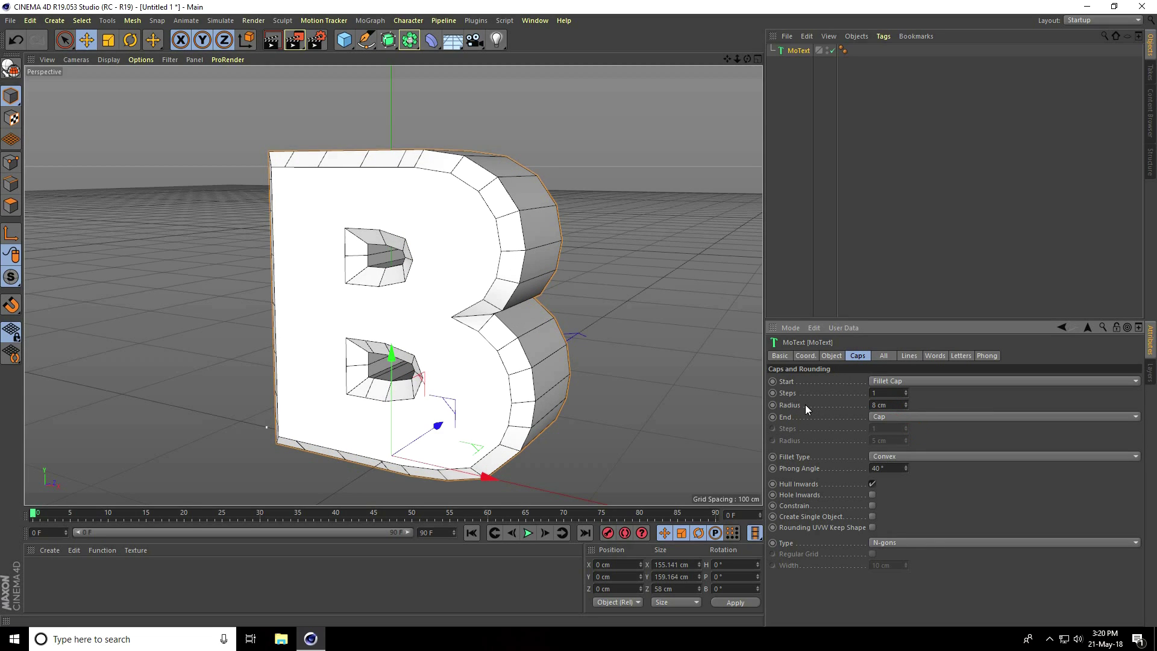
pyautogui.click(885, 417)
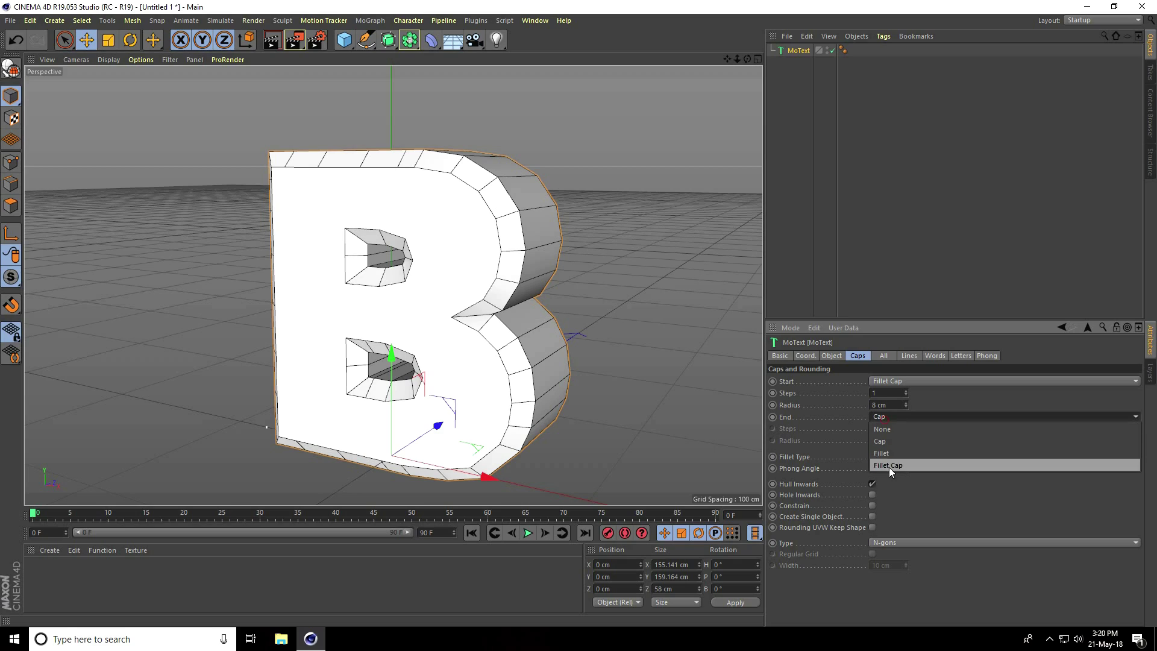
pyautogui.click(891, 468)
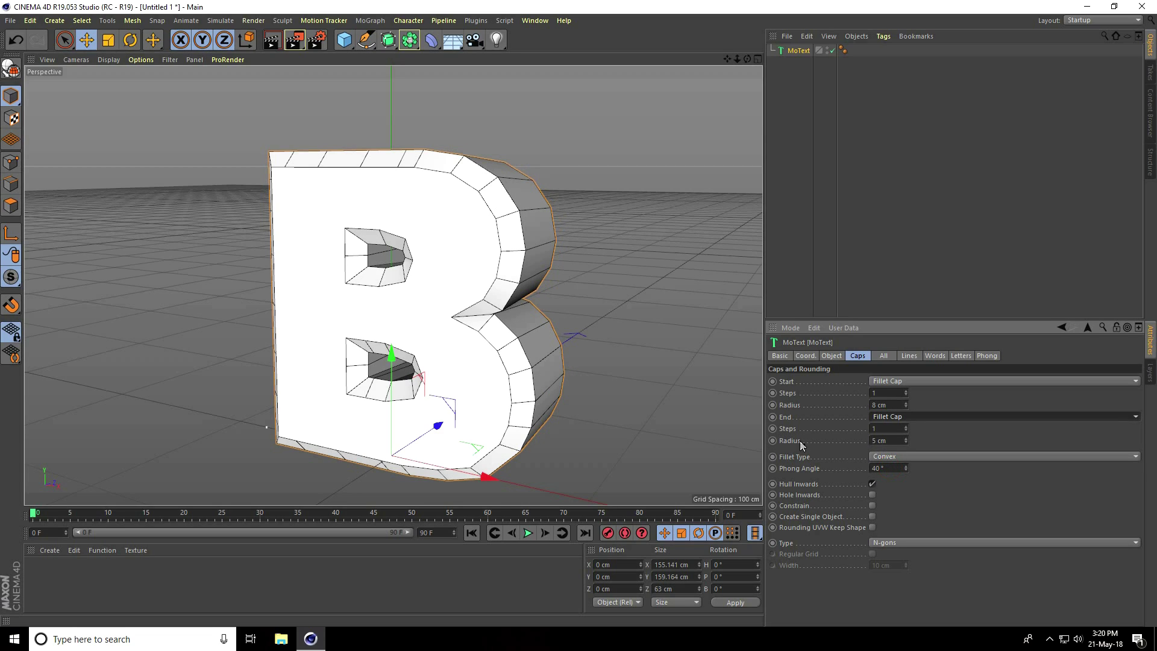
pyautogui.click(896, 440)
pyautogui.write('8')
pyautogui.press('Return')
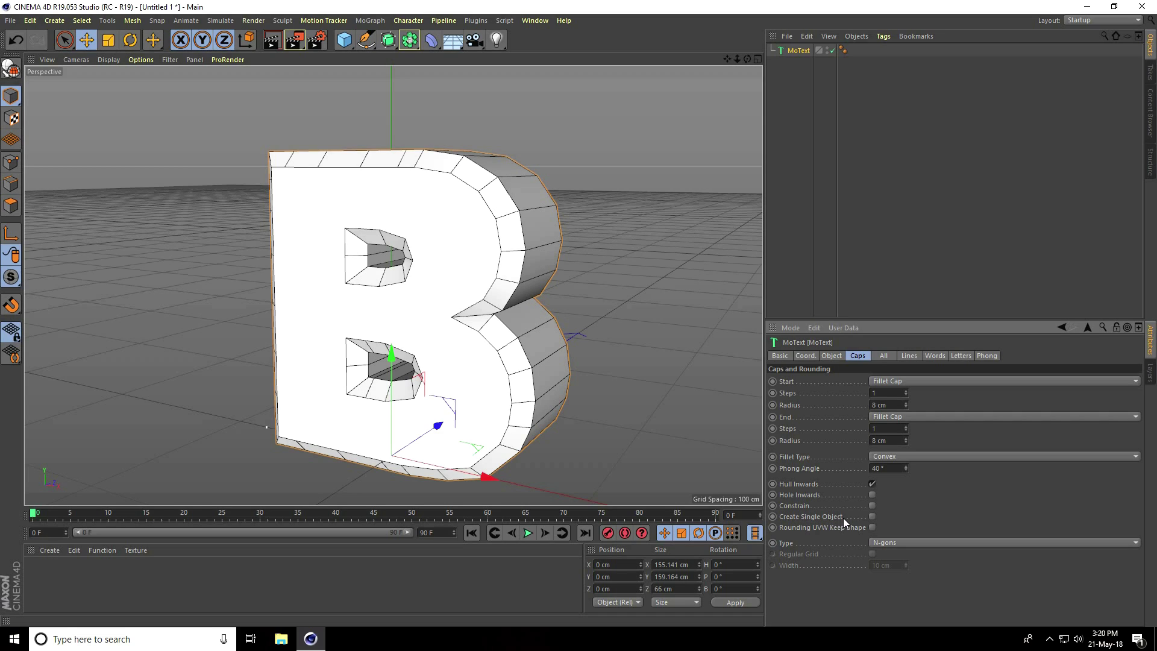
# - Make it a single object with quadrangle caps on a 30 cm regular grid
pyautogui.click(871, 517)
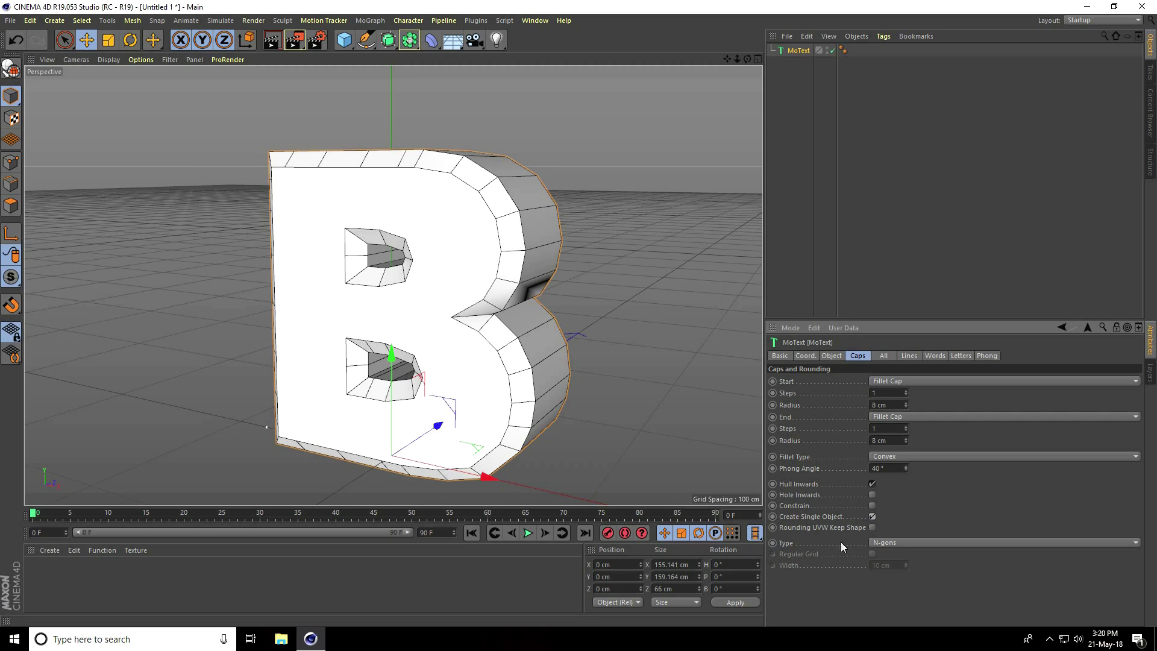
pyautogui.click(890, 541)
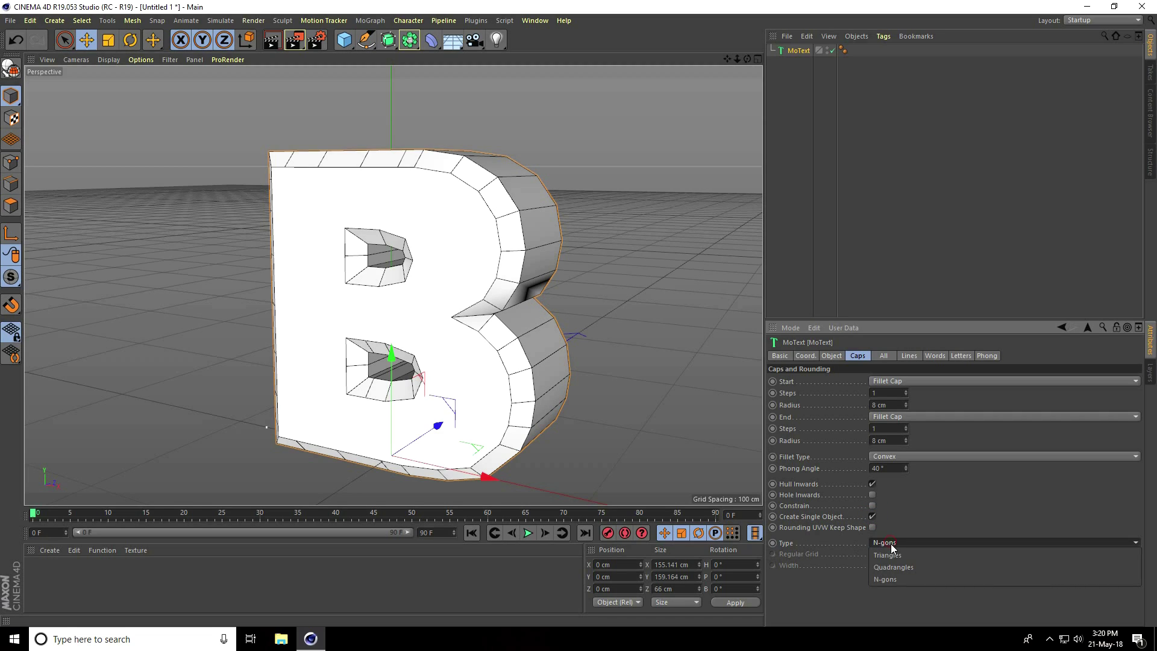
pyautogui.click(919, 566)
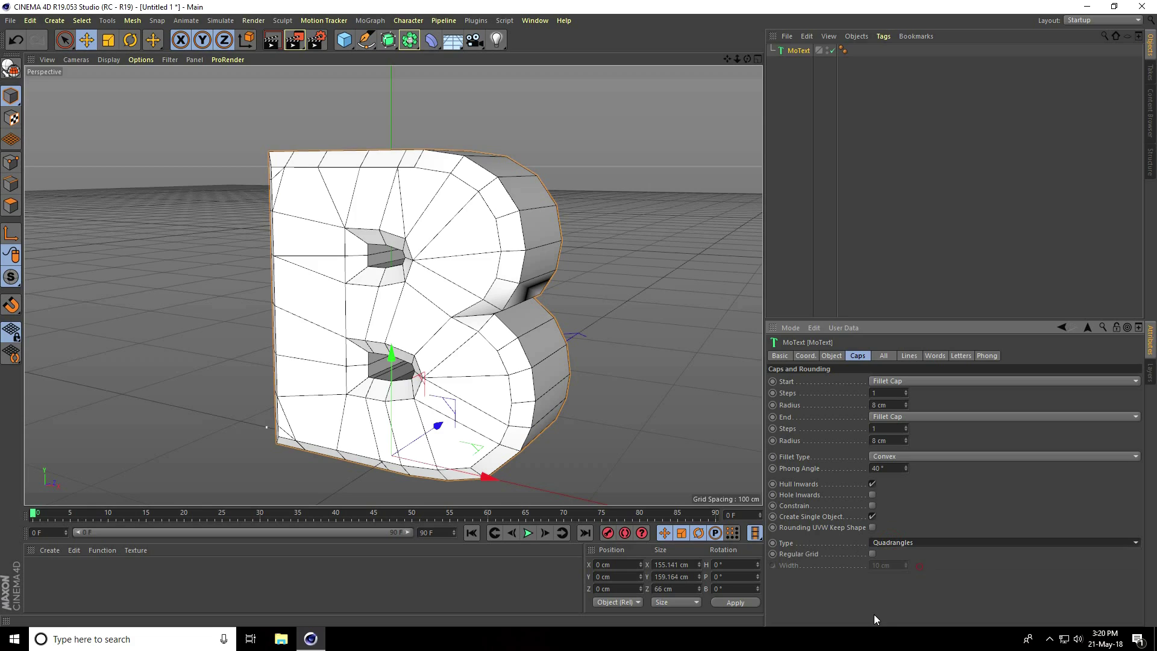
pyautogui.click(871, 552)
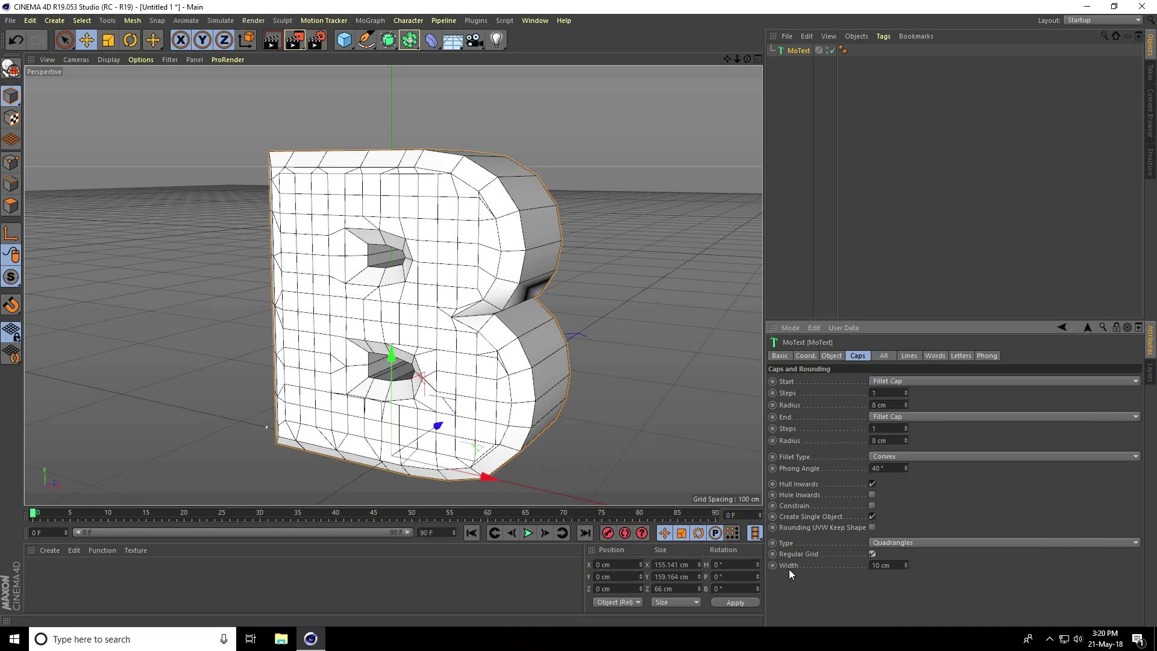
pyautogui.click(868, 565)
pyautogui.write('30')
pyautogui.press('Return')
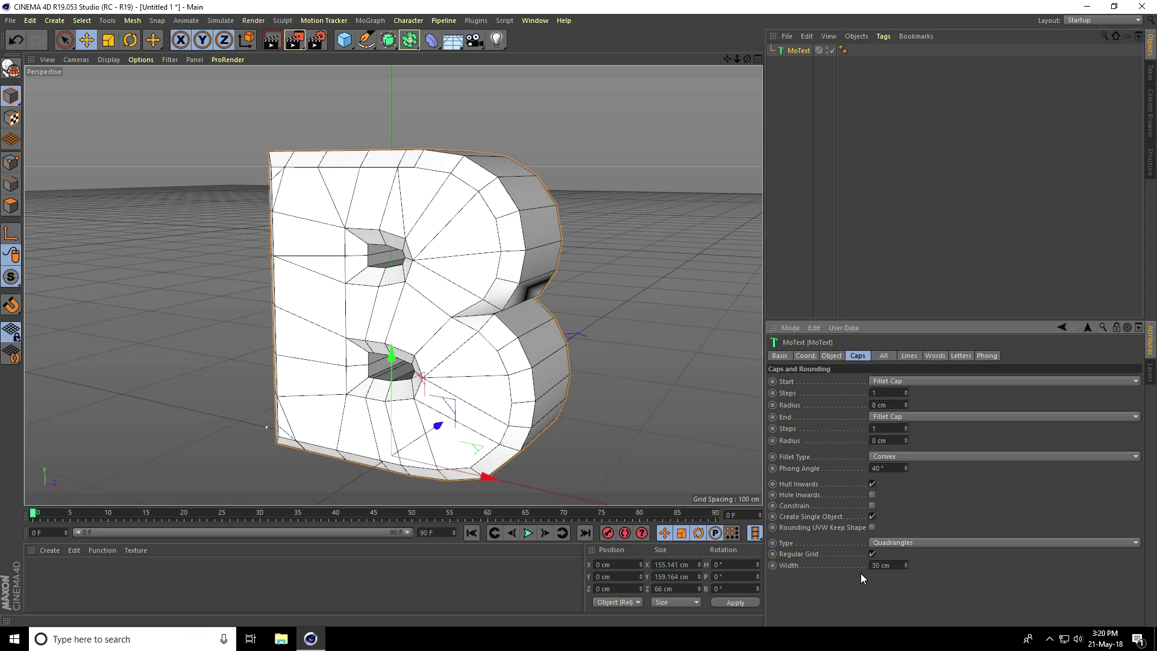
# - Add a Subdivision Surface and nest the MoText object under it
pyautogui.keyDown('alt'); pyautogui.moveTo(331, 317); pyautogui.dragTo(392, 278); pyautogui.keyUp('alt')
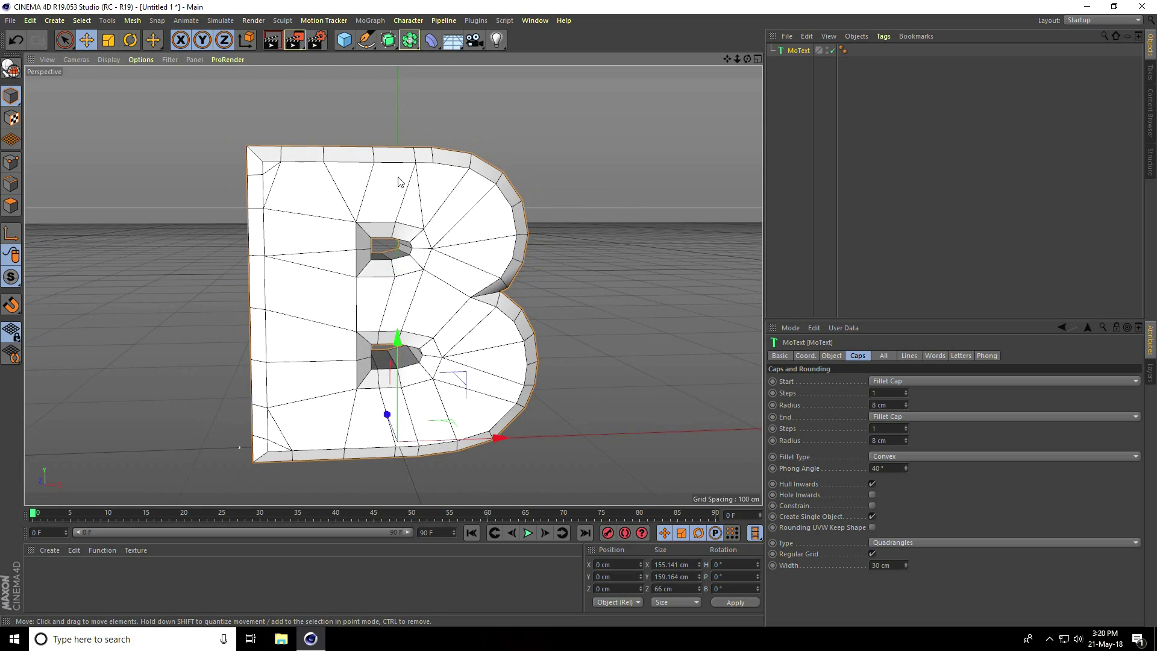
pyautogui.moveTo(395, 36); pyautogui.dragTo(441, 52)
pyautogui.click(786, 64)
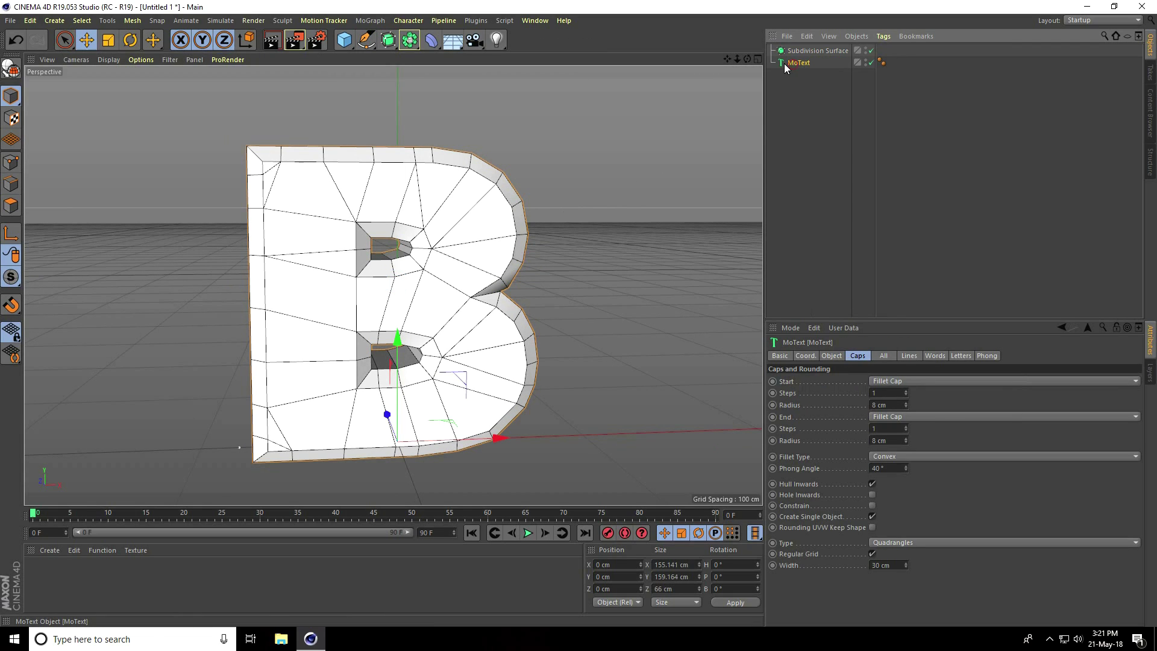
pyautogui.moveTo(803, 52); pyautogui.dragTo(805, 52)
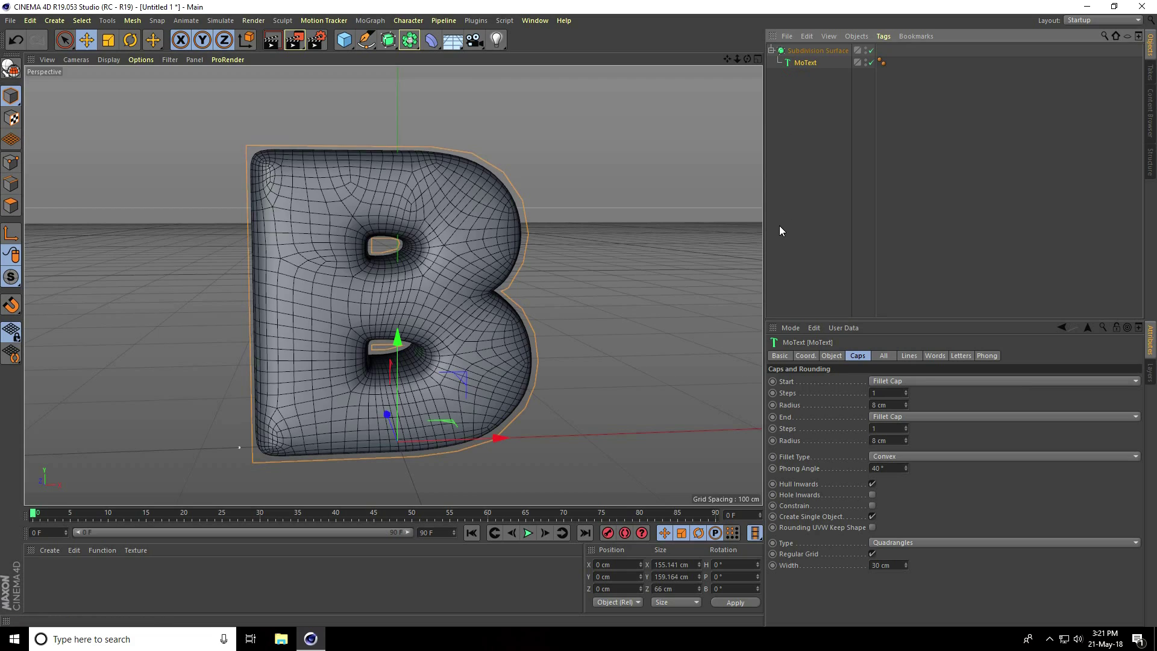
# - Raise the Subdivision Surface's editor subdivision to 3
pyautogui.click(816, 53)
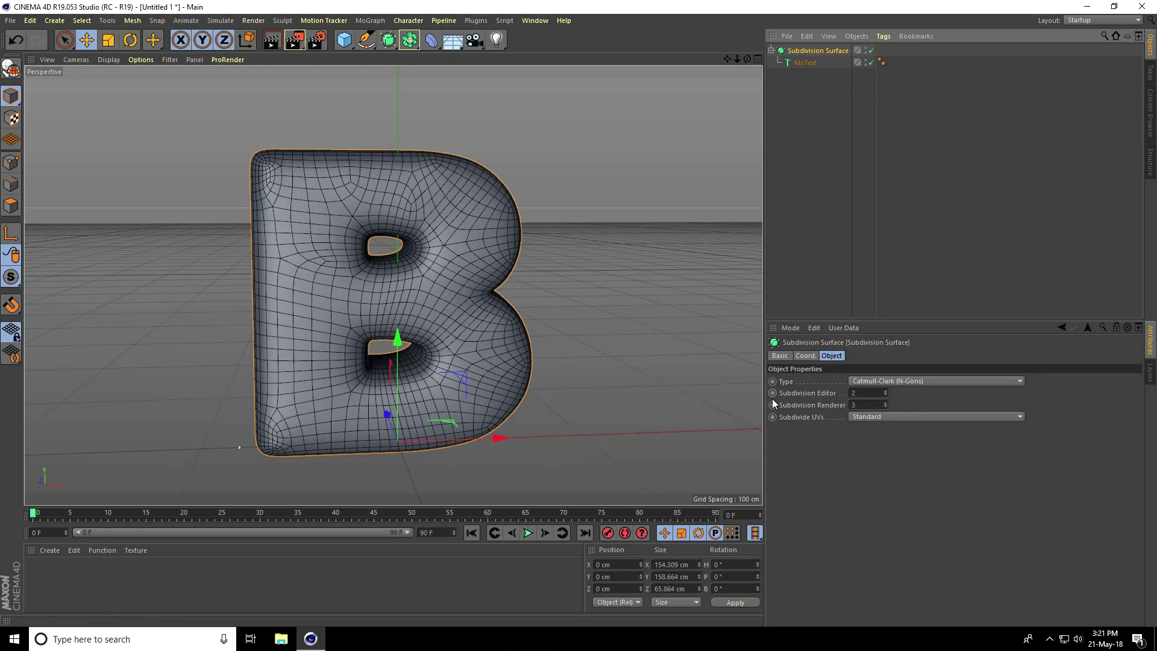
pyautogui.click(886, 390)
pyautogui.click(358, 150)
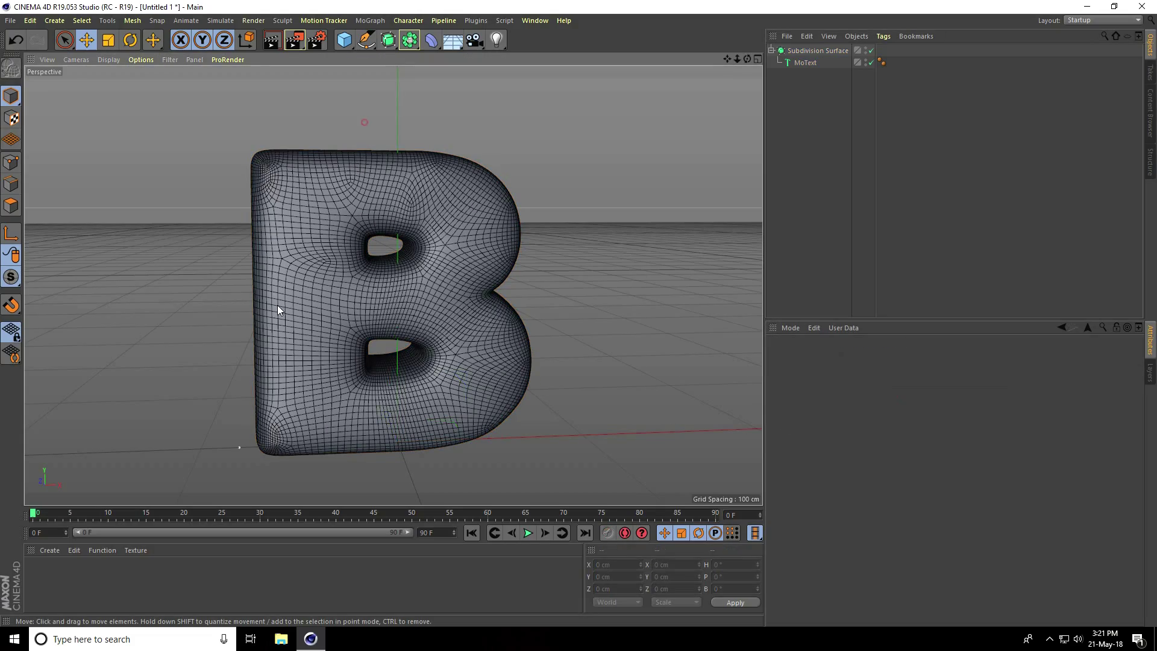
pyautogui.moveTo(295, 308)
pyautogui.keyDown('alt'); pyautogui.mouseDown()
pyautogui.moveTo(299, 297)
pyautogui.moveTo(445, 310)
pyautogui.moveTo(131, 298)
pyautogui.moveTo(290, 304)
pyautogui.moveTo(327, 286)
pyautogui.moveTo(301, 278)
pyautogui.moveTo(302, 311)
pyautogui.mouseUp(); pyautogui.keyUp('alt')
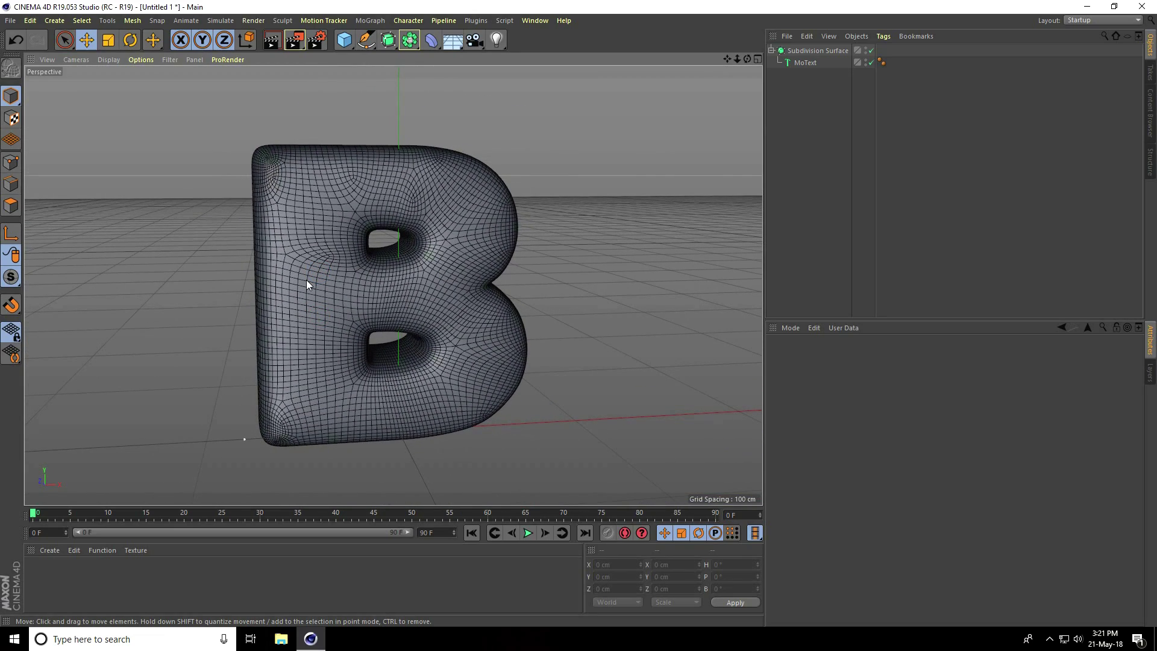
# - Merge the cinema-4d-studio lights file into the scene
pyautogui.click(10, 21)
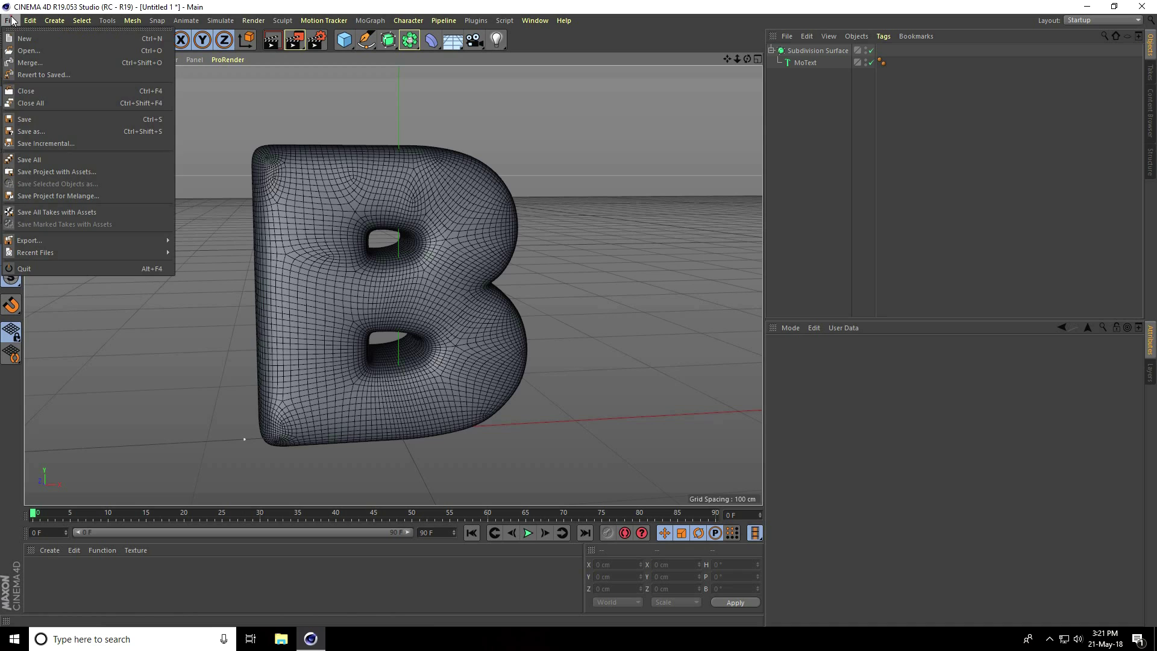
pyautogui.click(29, 62)
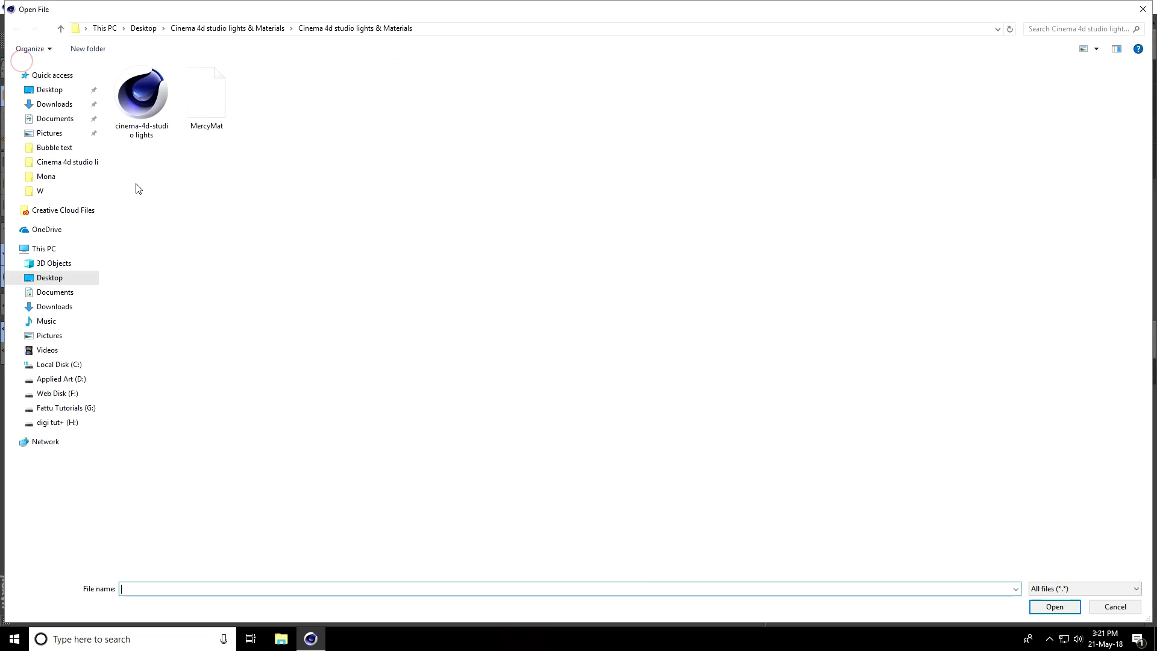
pyautogui.click(158, 108)
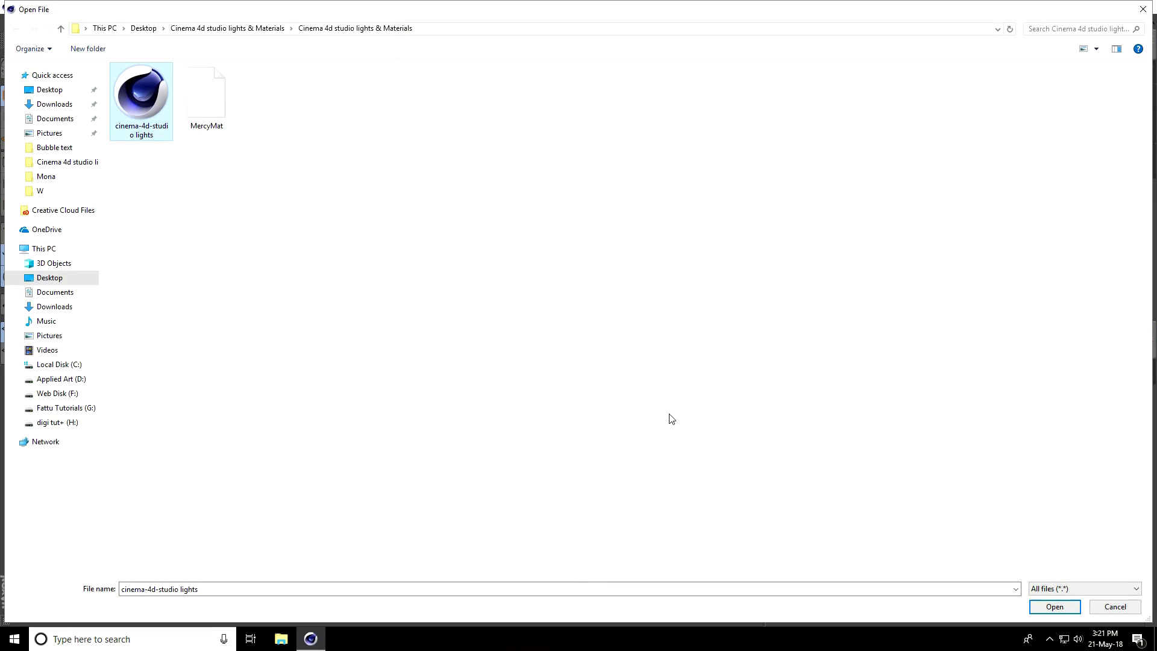
pyautogui.click(1054, 607)
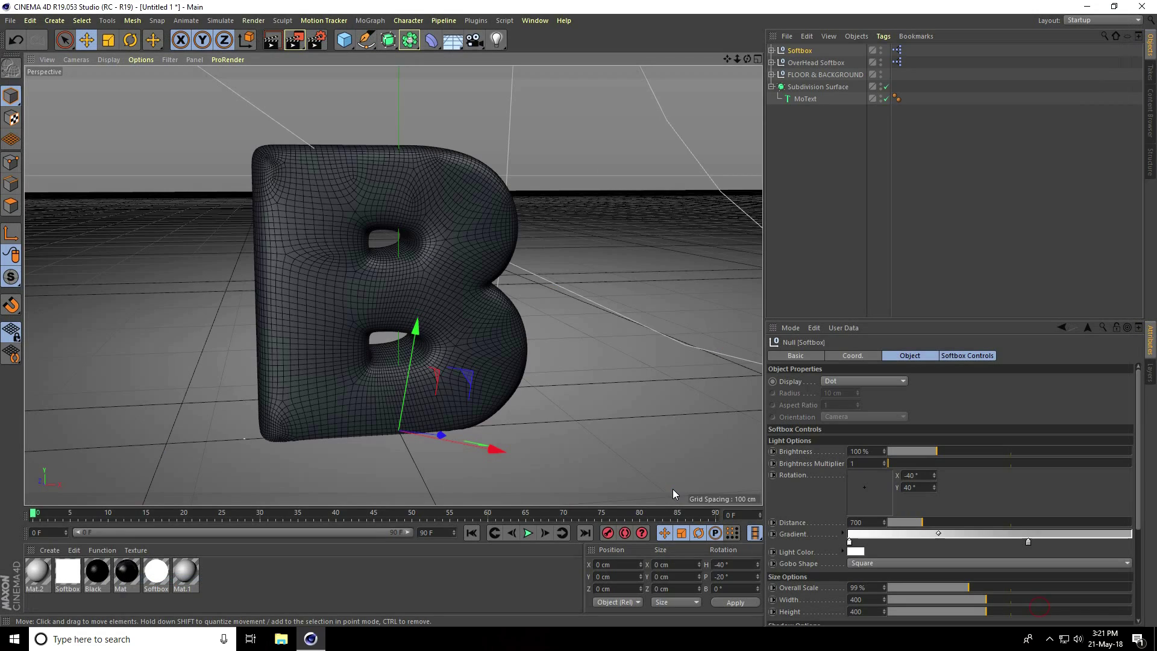
# - Lower the FLOOR & BACKGROUND group slightly in the Front view
pyautogui.middleClick(380, 199)
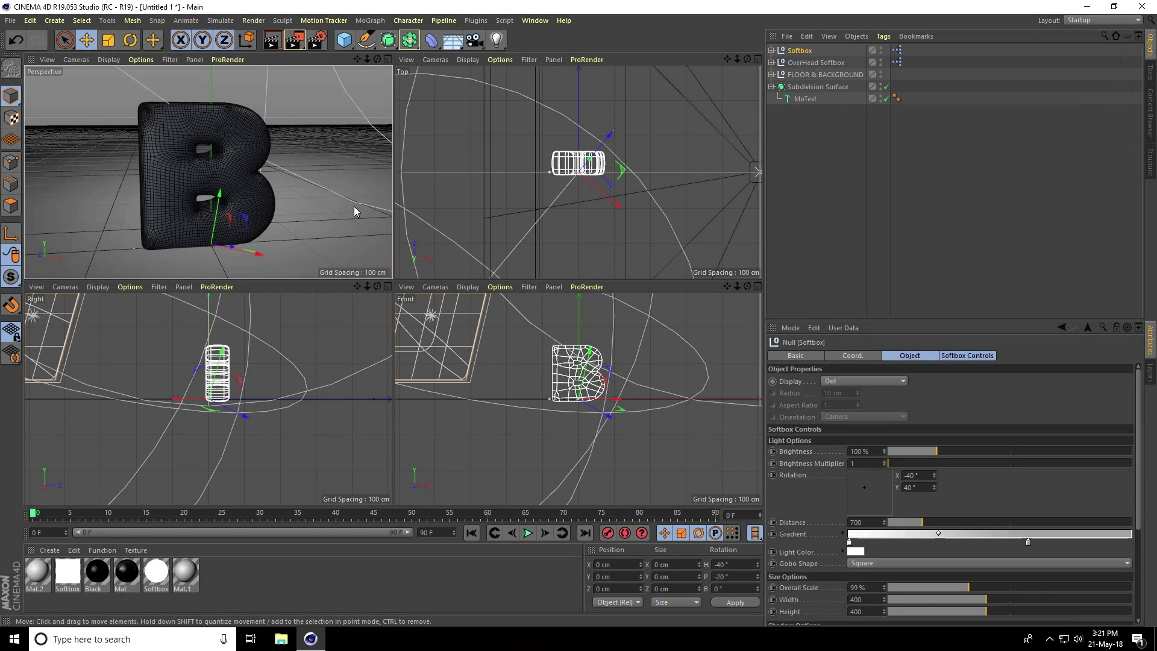
pyautogui.middleClick(460, 335)
pyautogui.scroll(10, 461, 240)
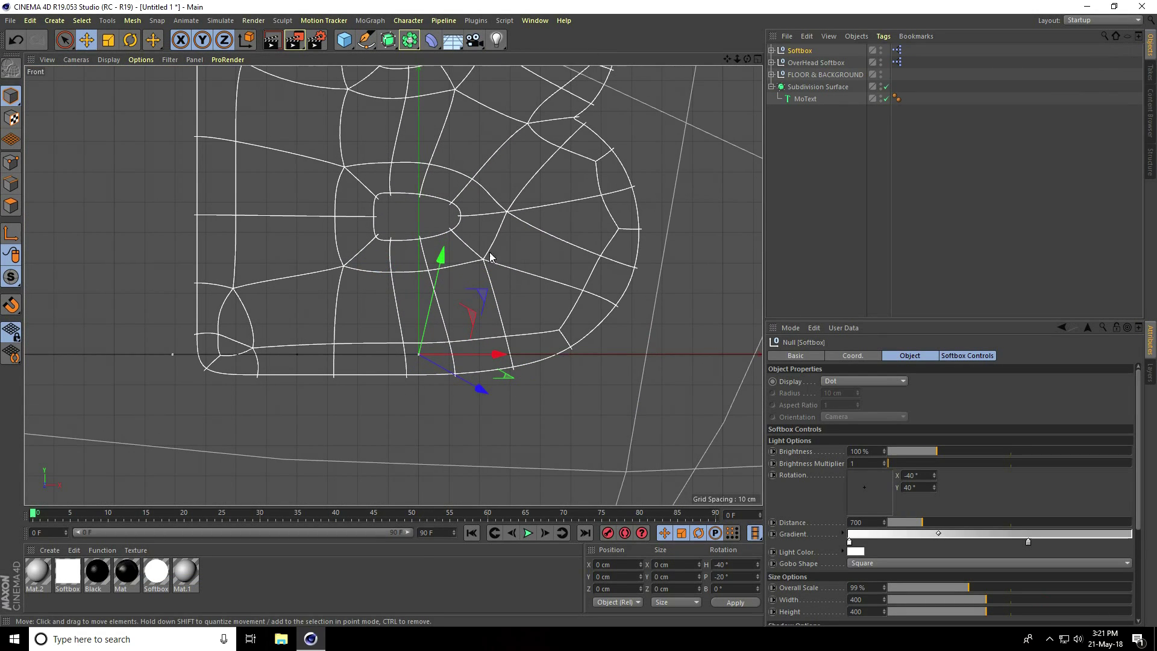
pyautogui.click(812, 75)
pyautogui.moveTo(292, 245); pyautogui.dragTo(306, 267)
# - Lift the Subdivision Surface holding the B to about Y 159 cm
pyautogui.middleClick(306, 269)
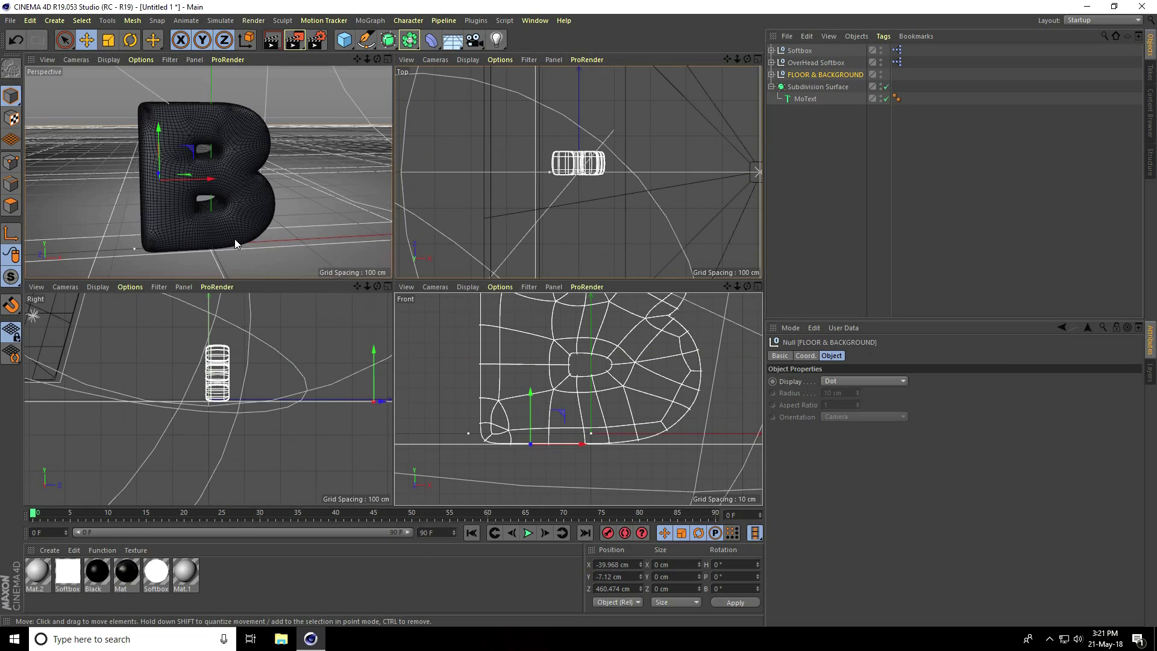
pyautogui.middleClick(235, 243)
pyautogui.scroll(-3, 378, 299)
pyautogui.keyDown('alt'); pyautogui.moveTo(327, 323); pyautogui.dragTo(350, 349); pyautogui.keyUp('alt')
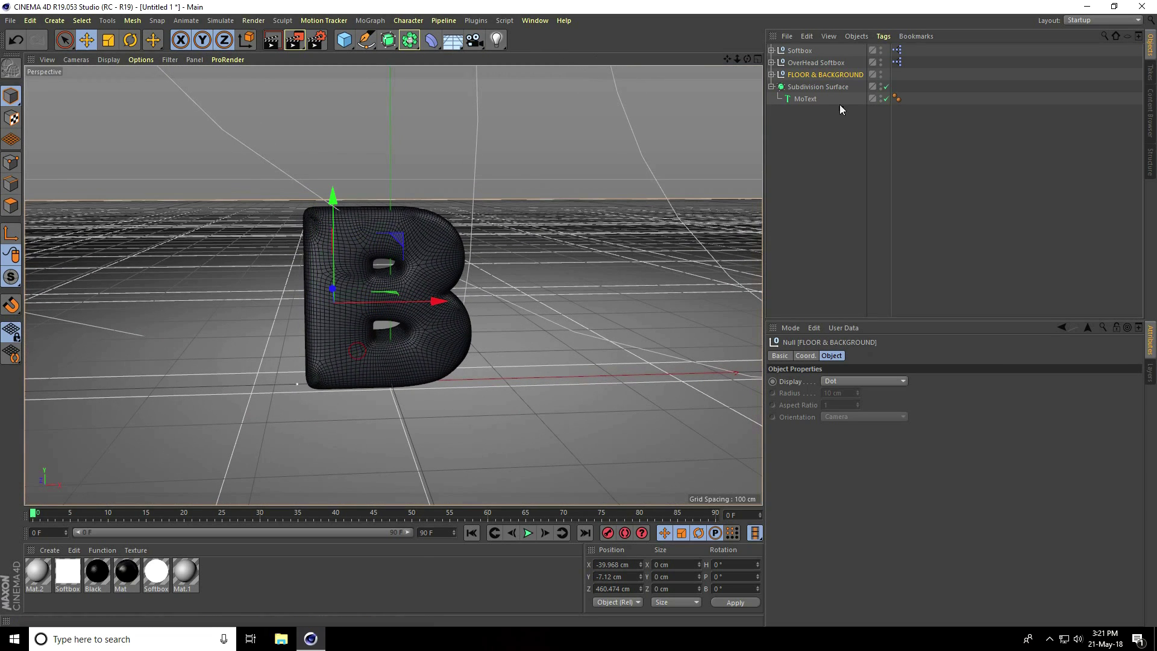
pyautogui.click(818, 87)
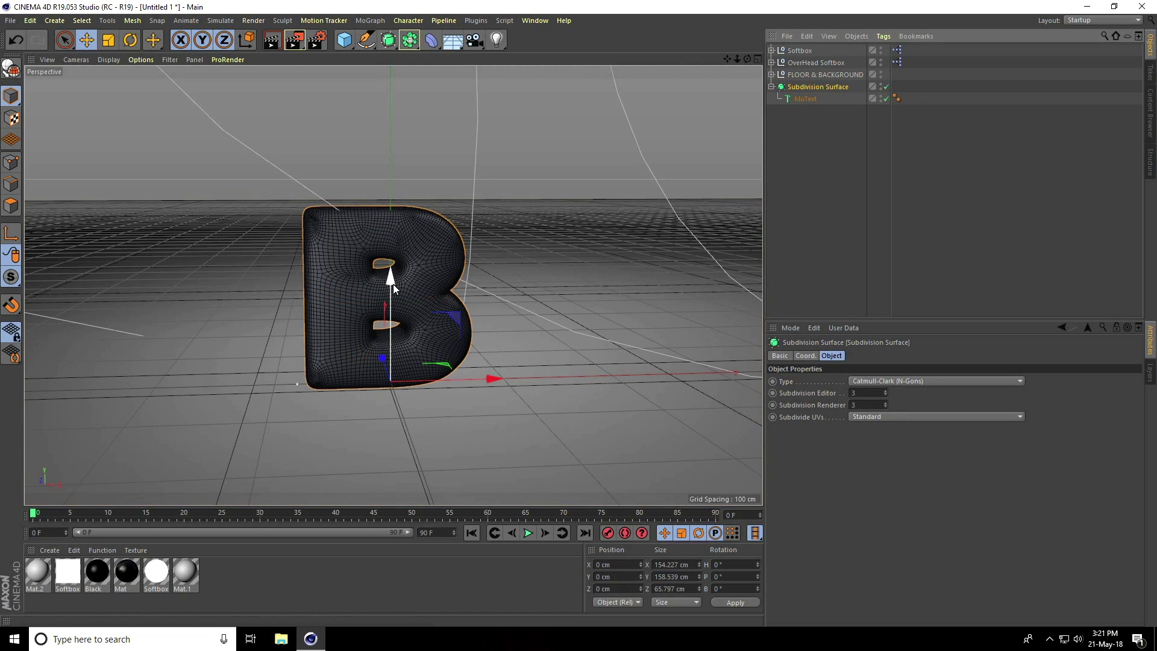
pyautogui.moveTo(393, 283)
pyautogui.mouseDown()
pyautogui.moveTo(381, 110)
pyautogui.moveTo(396, 211)
pyautogui.moveTo(370, 236)
pyautogui.moveTo(393, 268)
pyautogui.mouseUp()
pyautogui.keyDown('alt'); pyautogui.moveTo(393, 267); pyautogui.dragTo(372, 260, button='middle'); pyautogui.keyUp('alt')
pyautogui.keyDown('alt'); pyautogui.moveTo(371, 259); pyautogui.dragTo(356, 270, button='right'); pyautogui.keyUp('alt')
pyautogui.keyDown('alt'); pyautogui.moveTo(252, 228); pyautogui.dragTo(253, 212, button='right'); pyautogui.keyUp('alt')
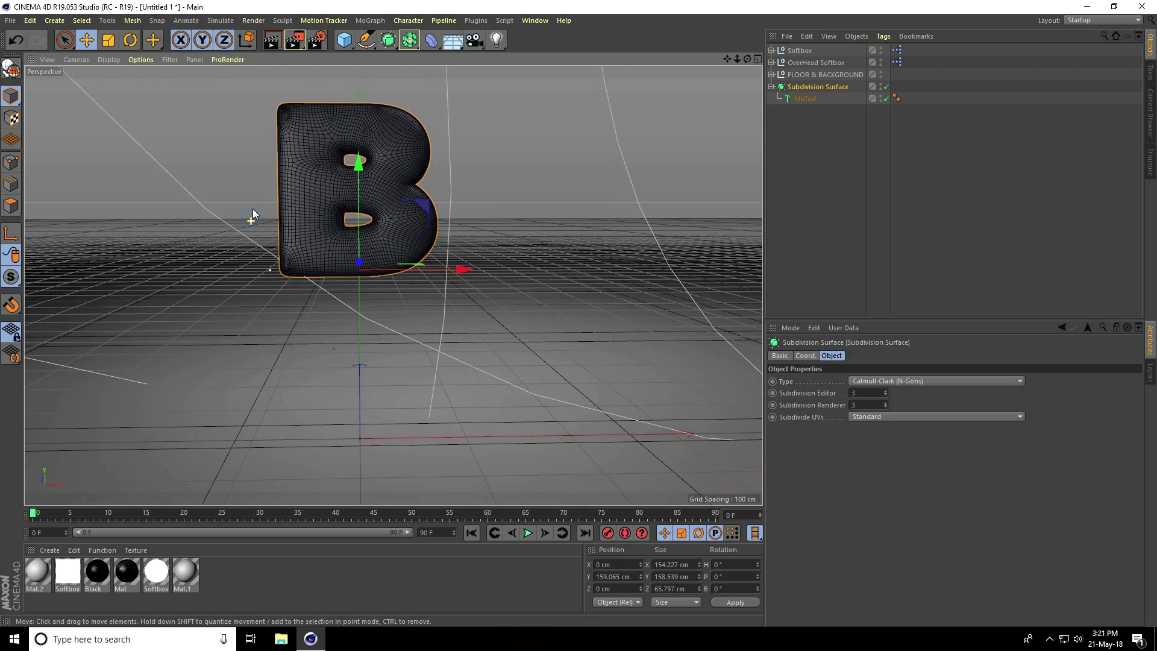
pyautogui.click(793, 74)
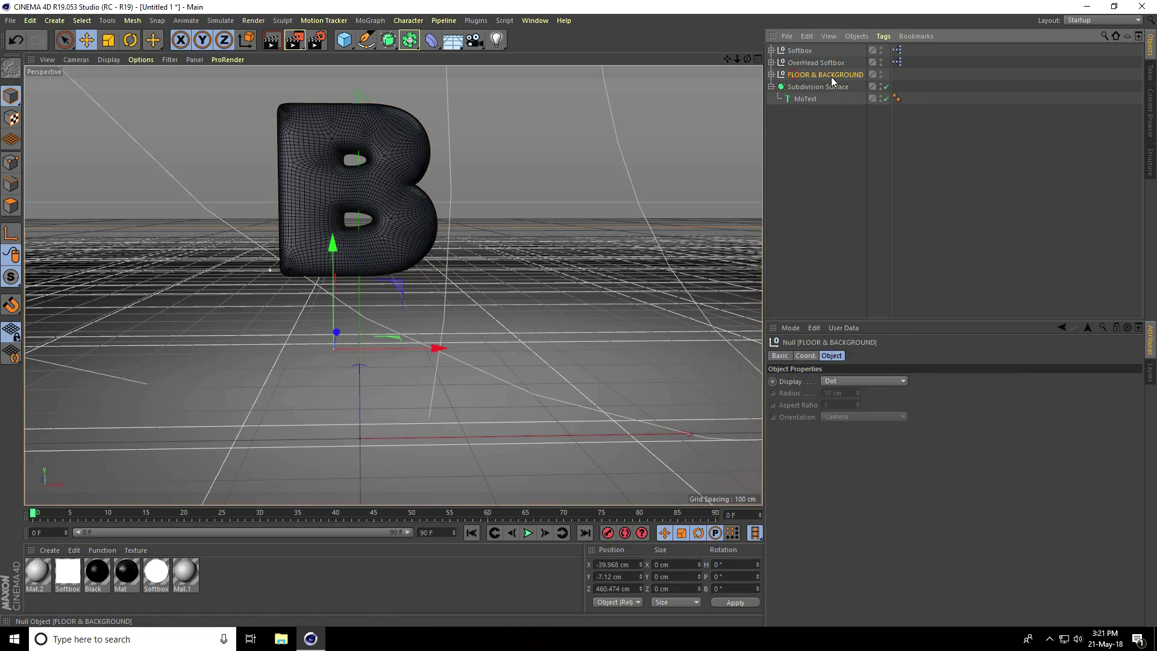
# - Add a Collider Body tag to the Floor object
pyautogui.click(771, 74)
pyautogui.click(795, 113)
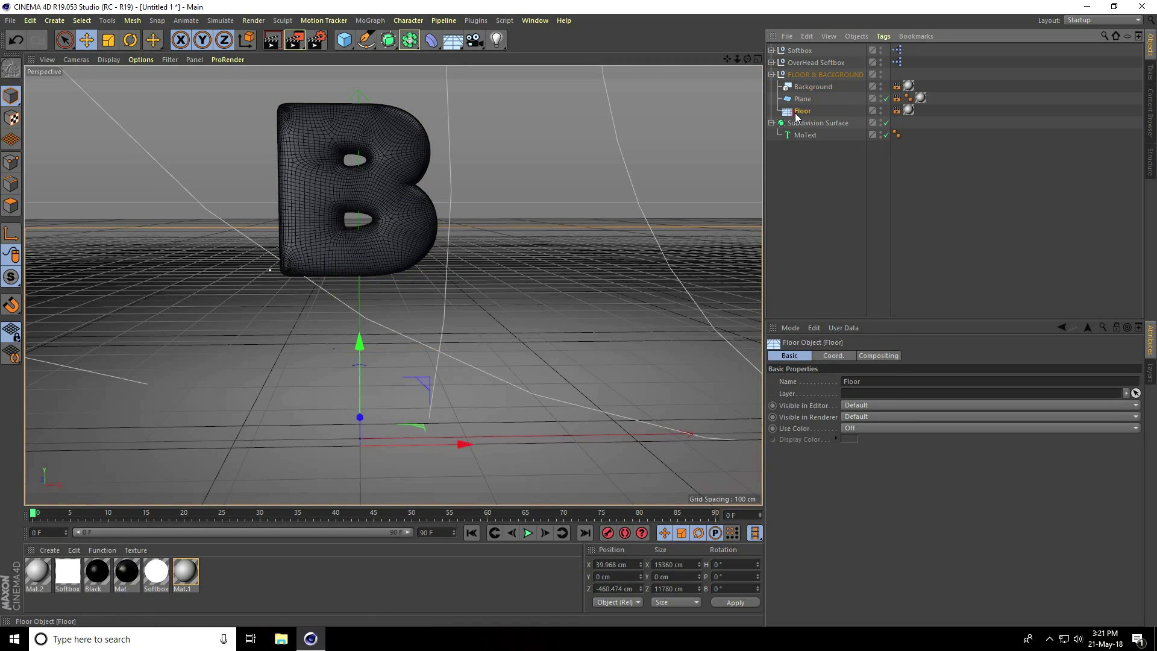
pyautogui.rightClick(799, 113)
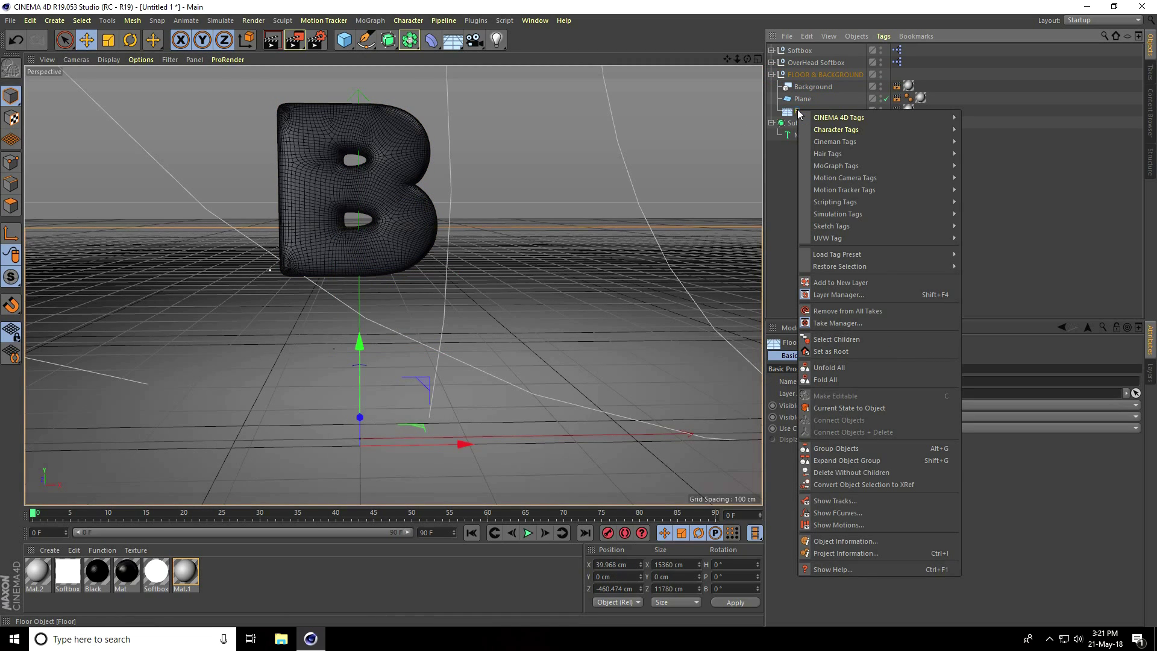
pyautogui.moveTo(833, 215)
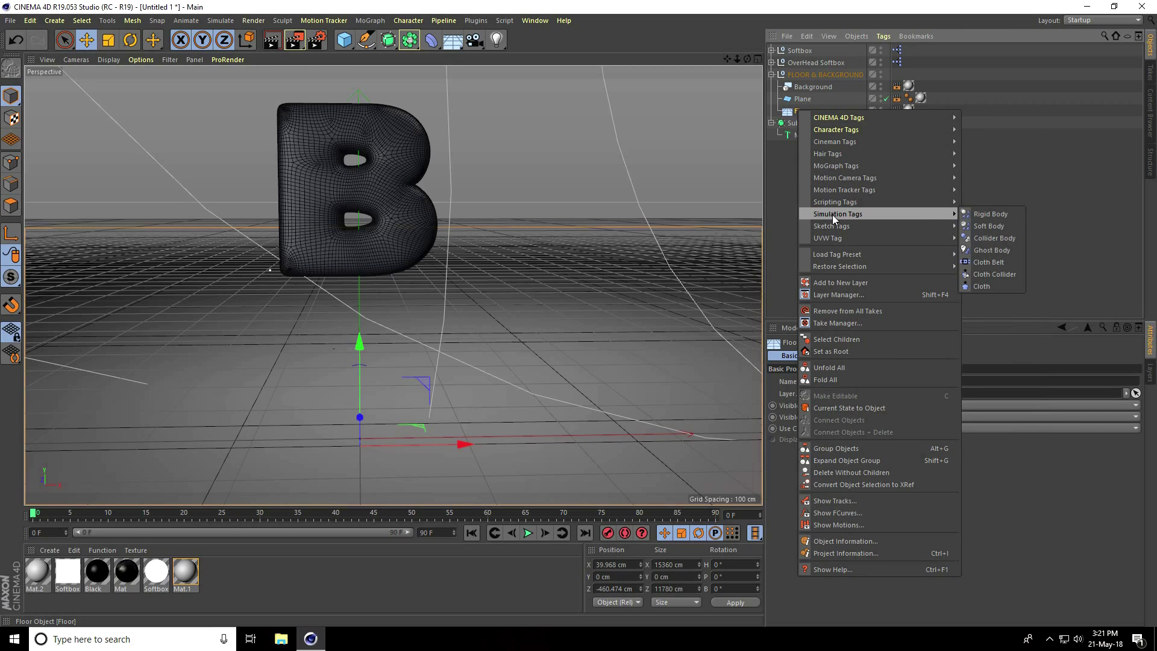
pyautogui.click(982, 238)
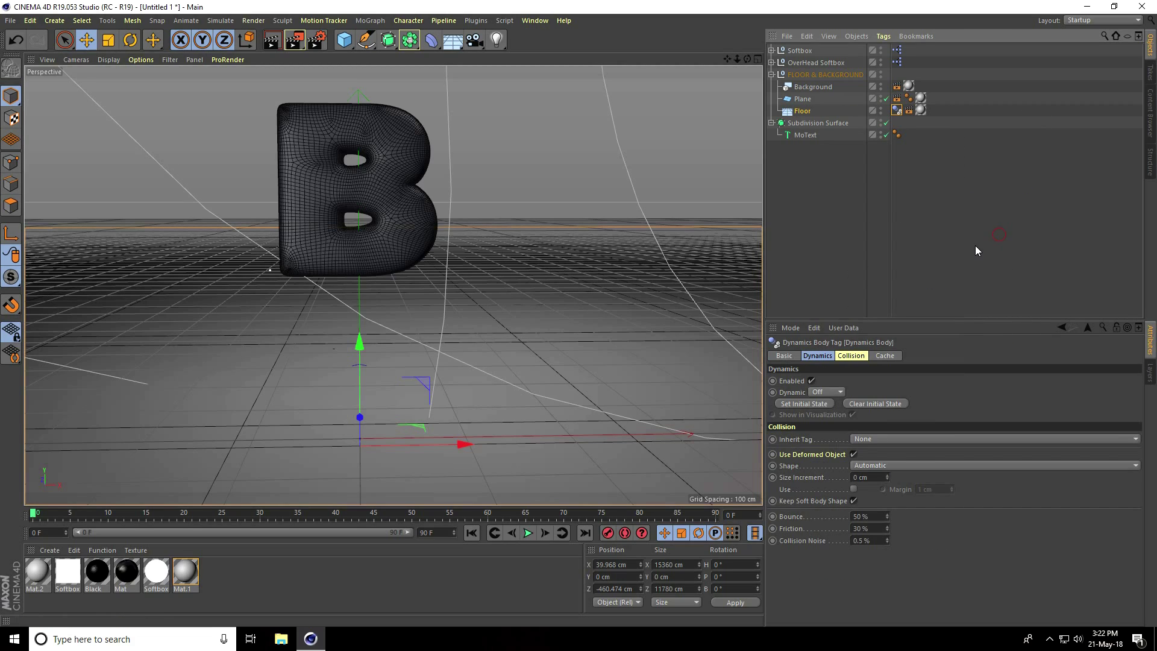
# - Set the Floor's collision shape to Static Mesh with 0 bounce and 50% friction
pyautogui.click(859, 356)
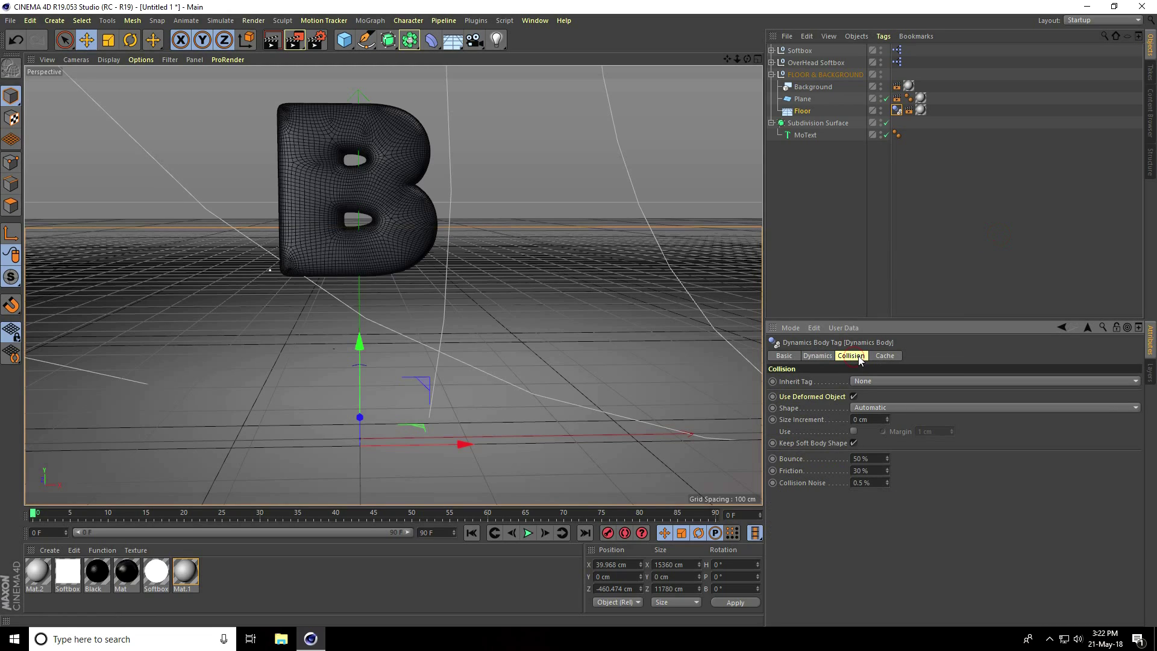
pyautogui.click(883, 407)
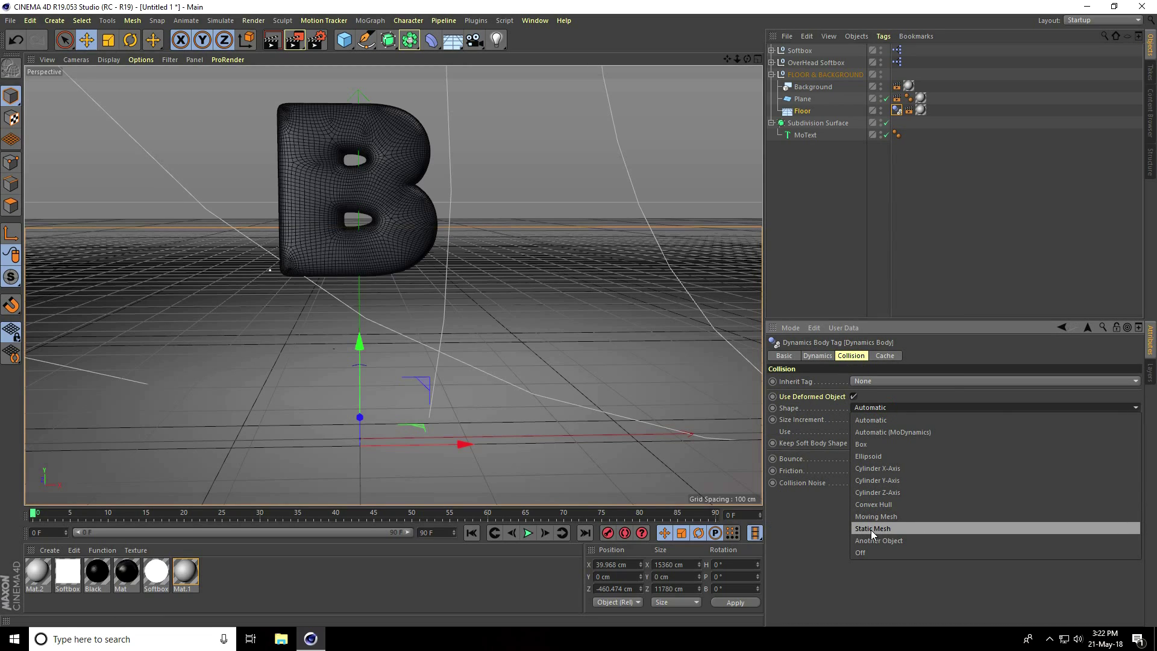
pyautogui.click(900, 529)
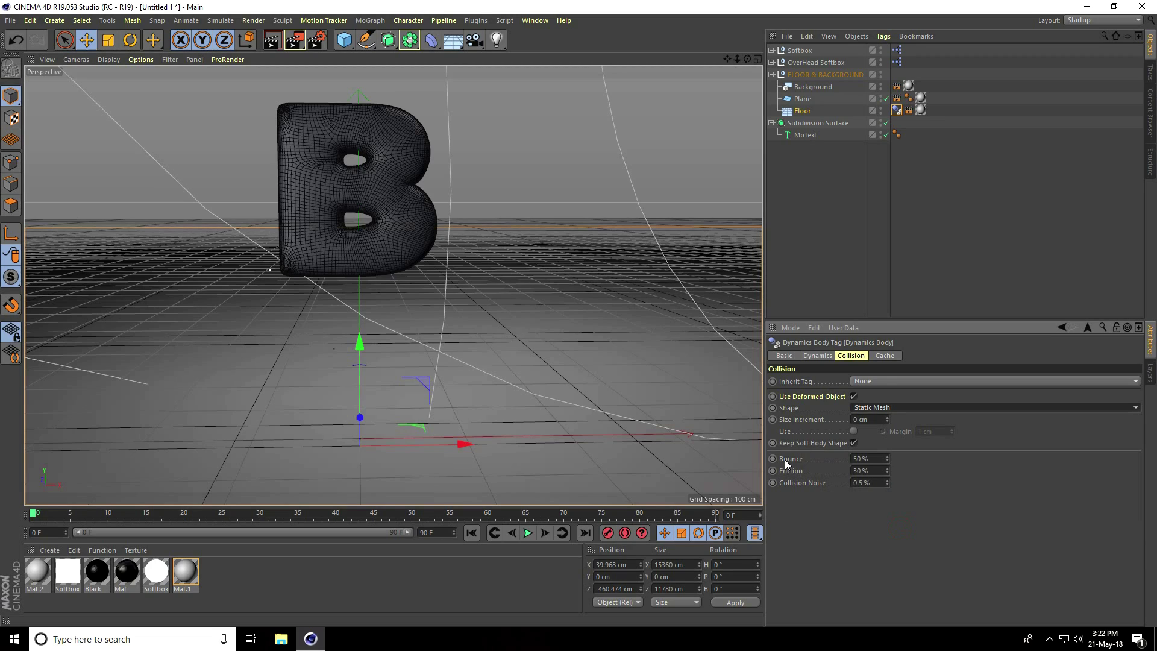
pyautogui.press('Tab')
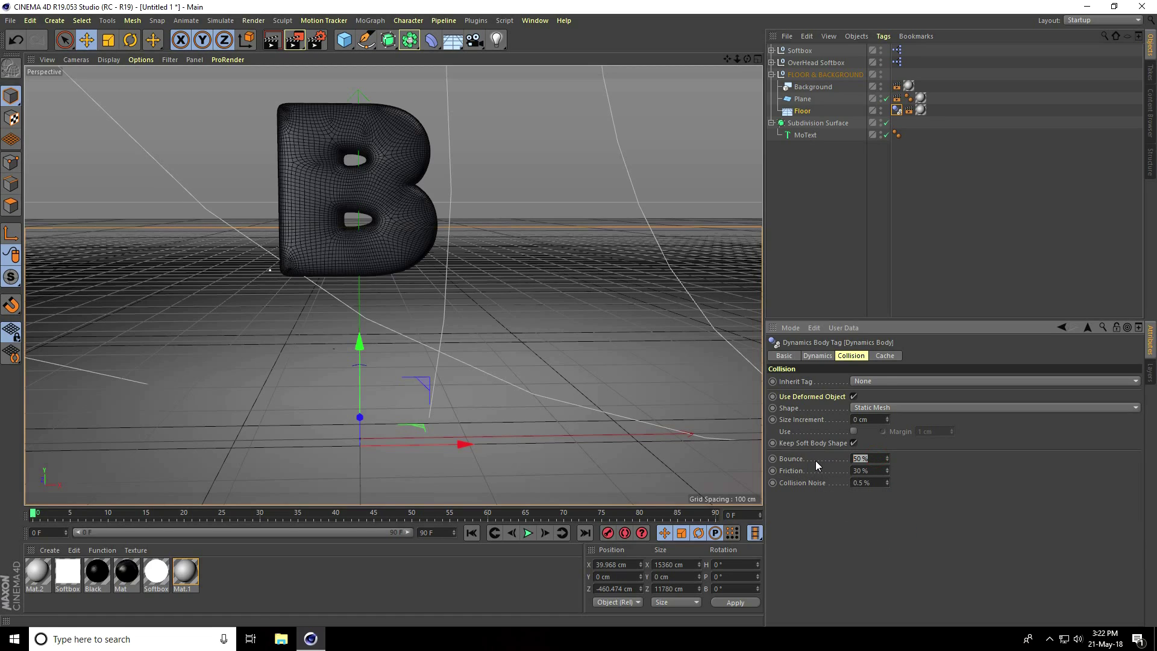
pyautogui.write('0')
pyautogui.doubleClick(880, 473)
pyautogui.write('50')
pyautogui.click(803, 136)
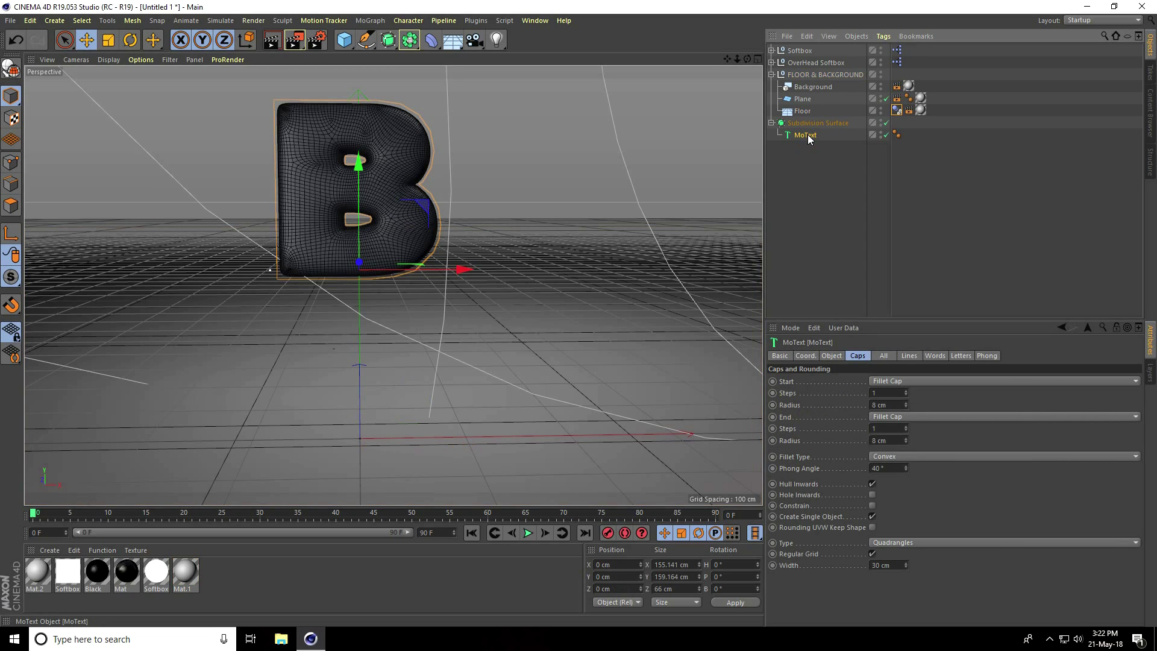
# - Add a Soft Body tag to MoText, applied to children with all individual elements
pyautogui.rightClick(806, 139)
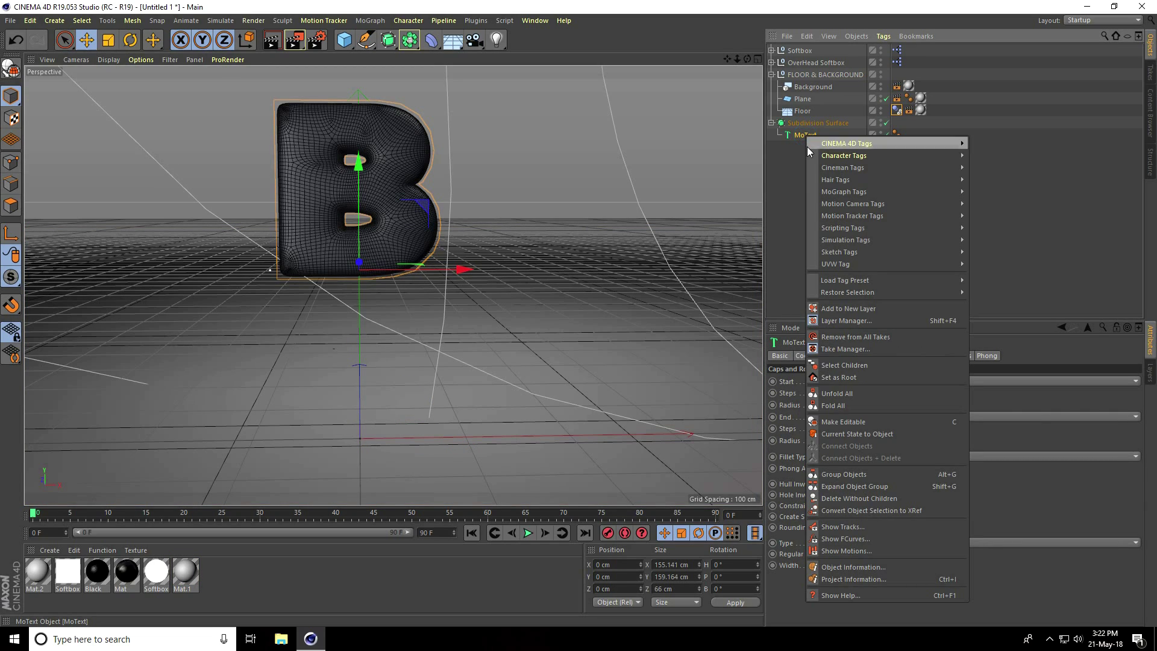
pyautogui.moveTo(840, 241)
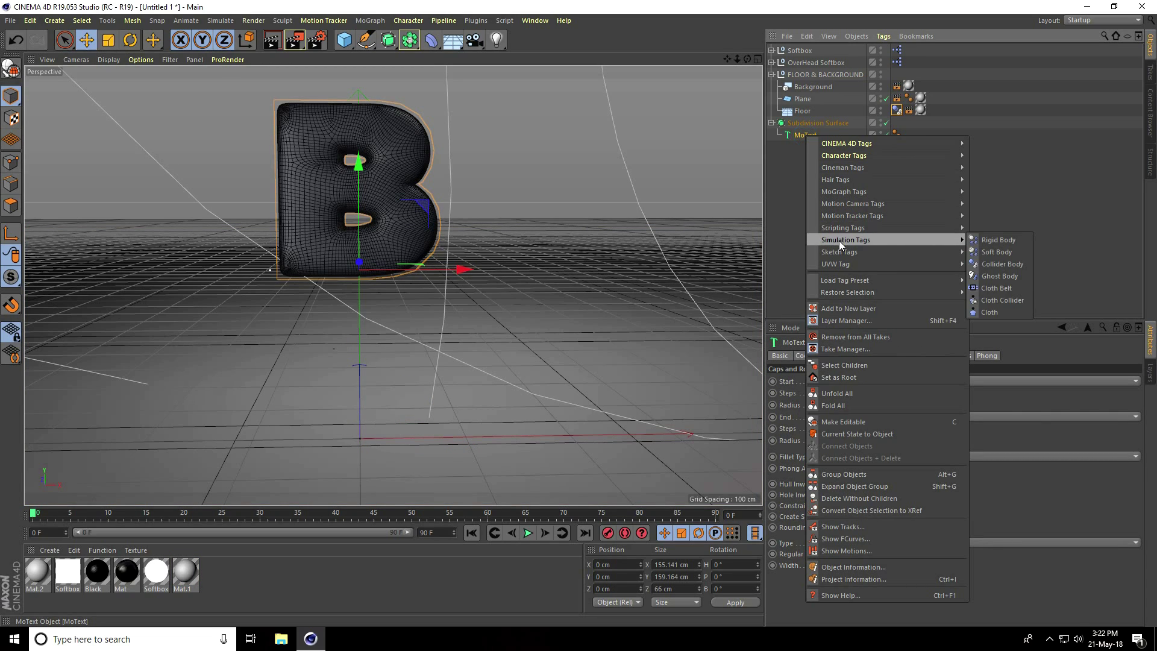
pyautogui.click(1017, 252)
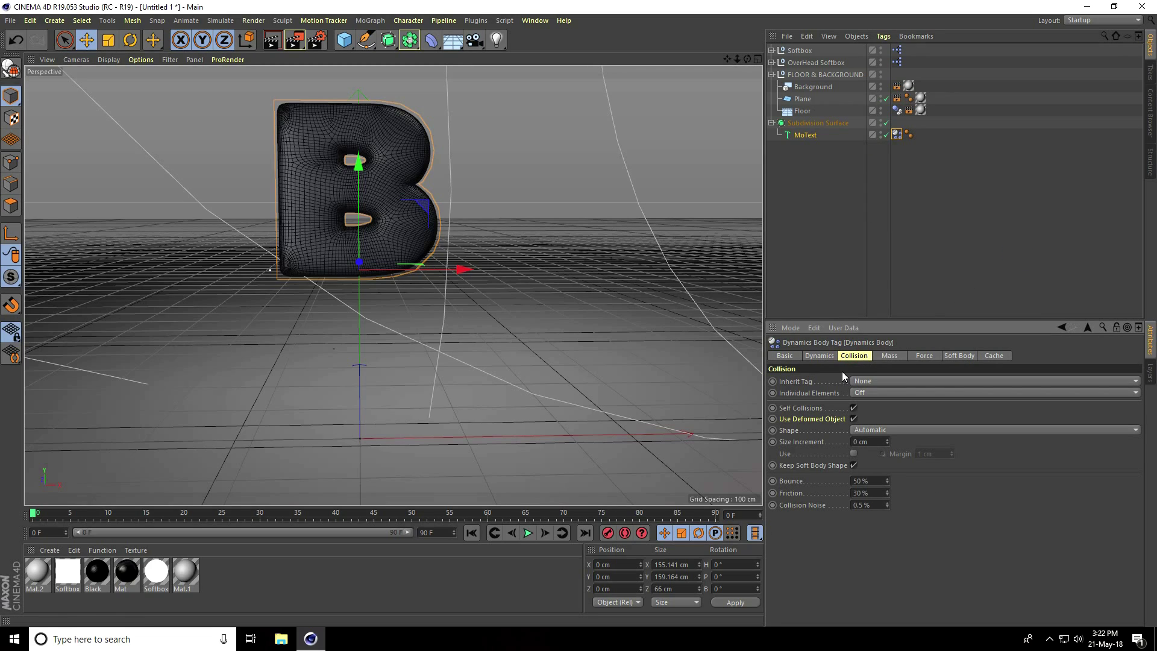
pyautogui.click(874, 379)
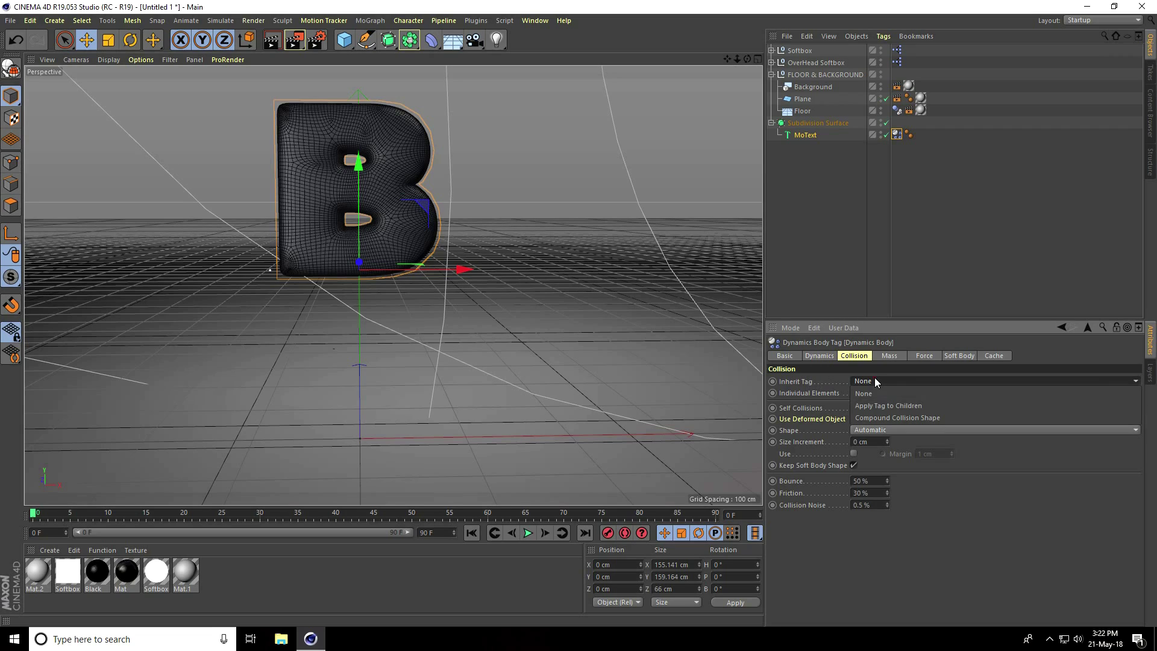
pyautogui.click(922, 409)
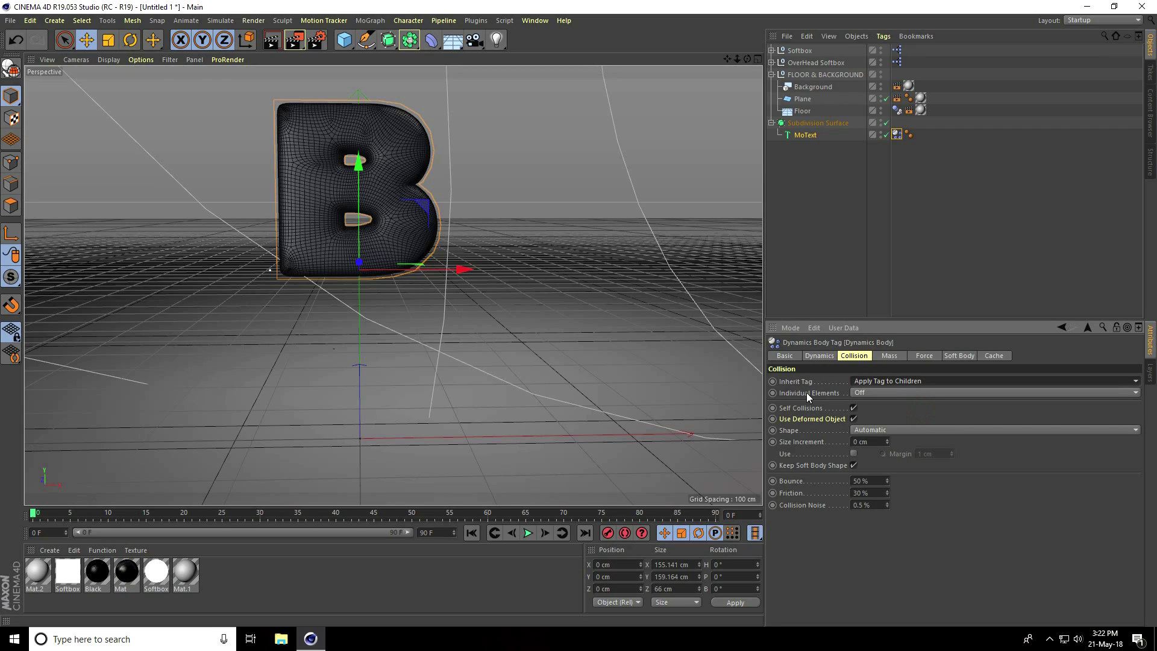
pyautogui.click(869, 392)
pyautogui.click(871, 439)
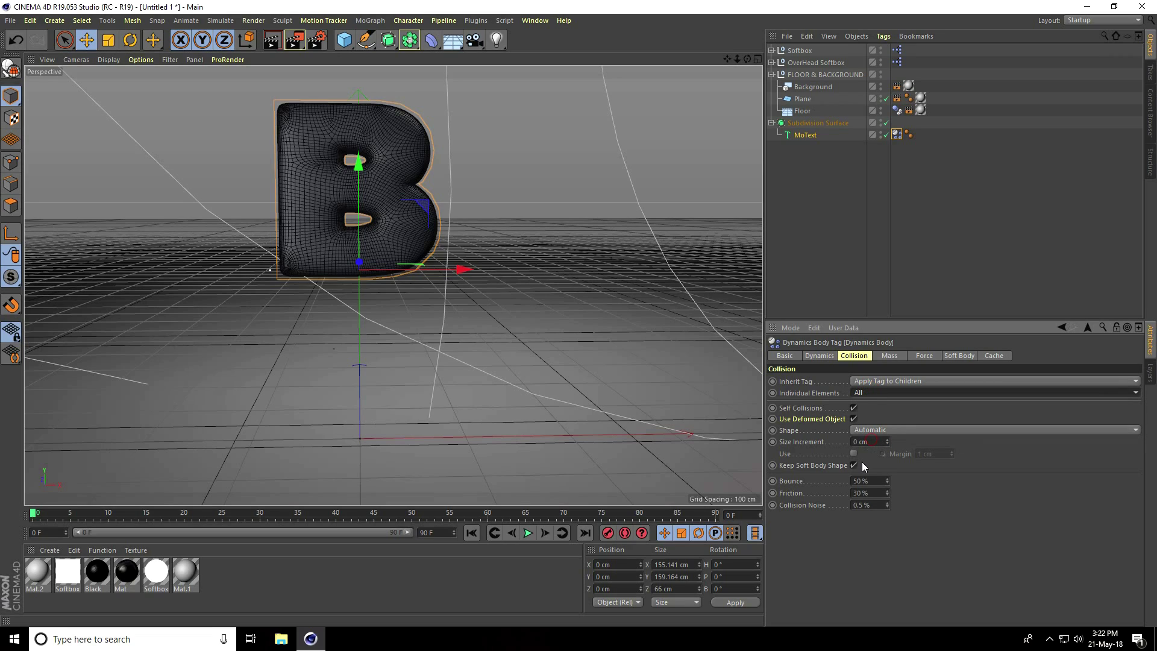
# - Make the soft body collide as a Moving Mesh with 0% bounce and 200% friction
pyautogui.click(884, 431)
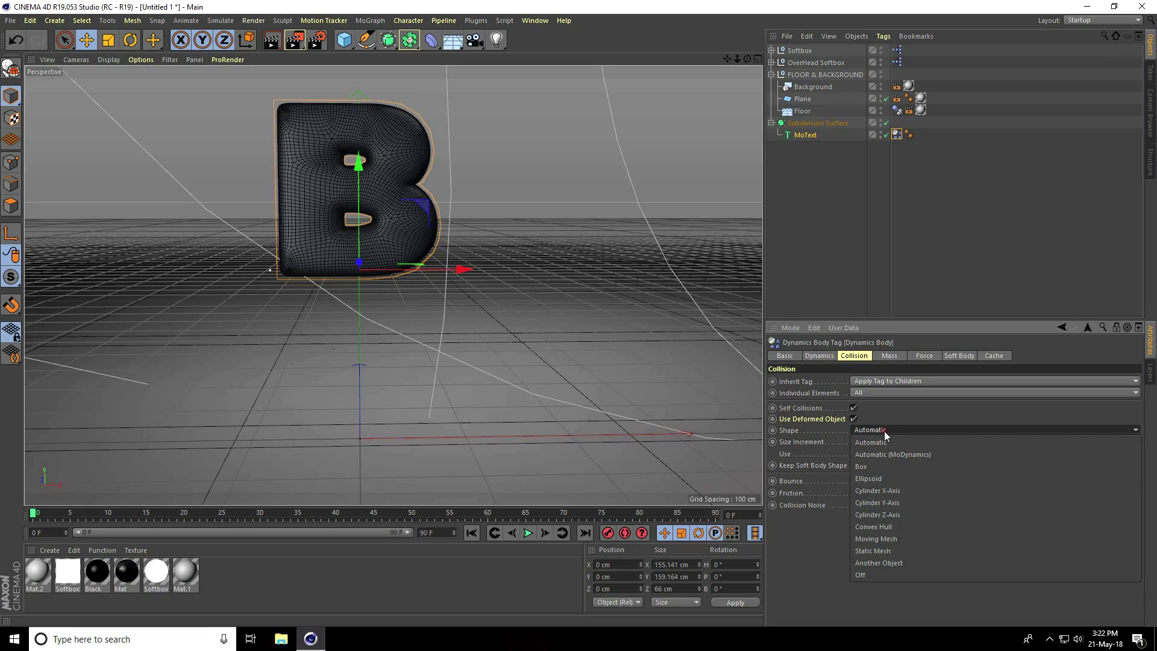
pyautogui.click(864, 539)
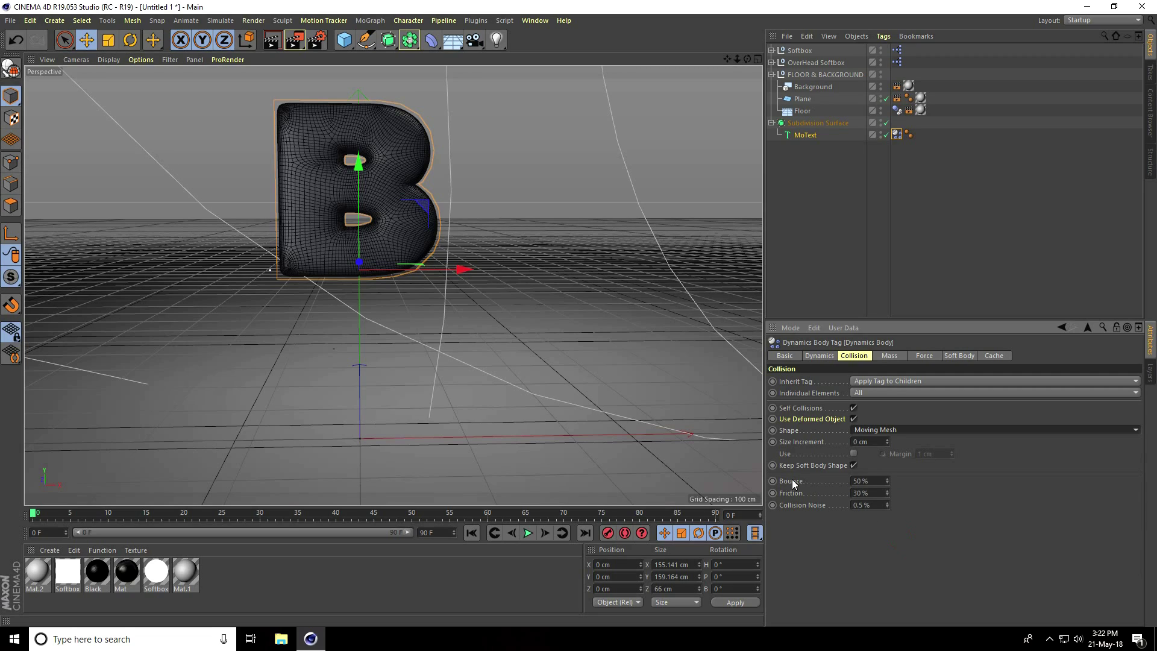
pyautogui.doubleClick(872, 480)
pyautogui.write('0')
pyautogui.press('Return')
pyautogui.doubleClick(869, 492)
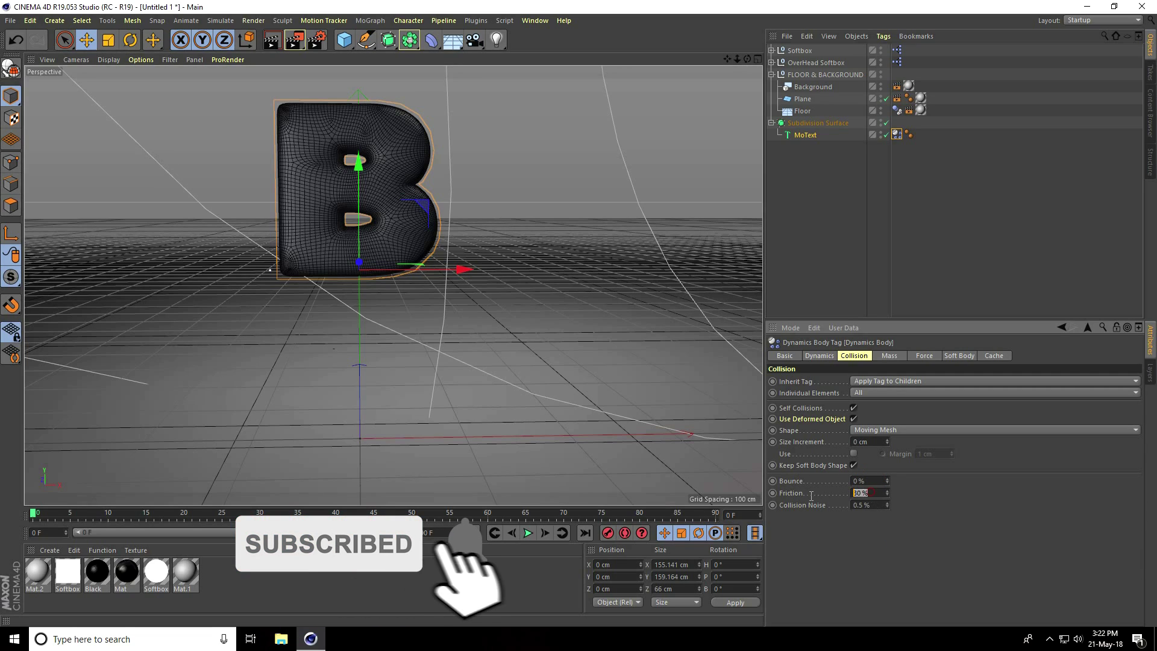
pyautogui.write('200')
pyautogui.press('Return')
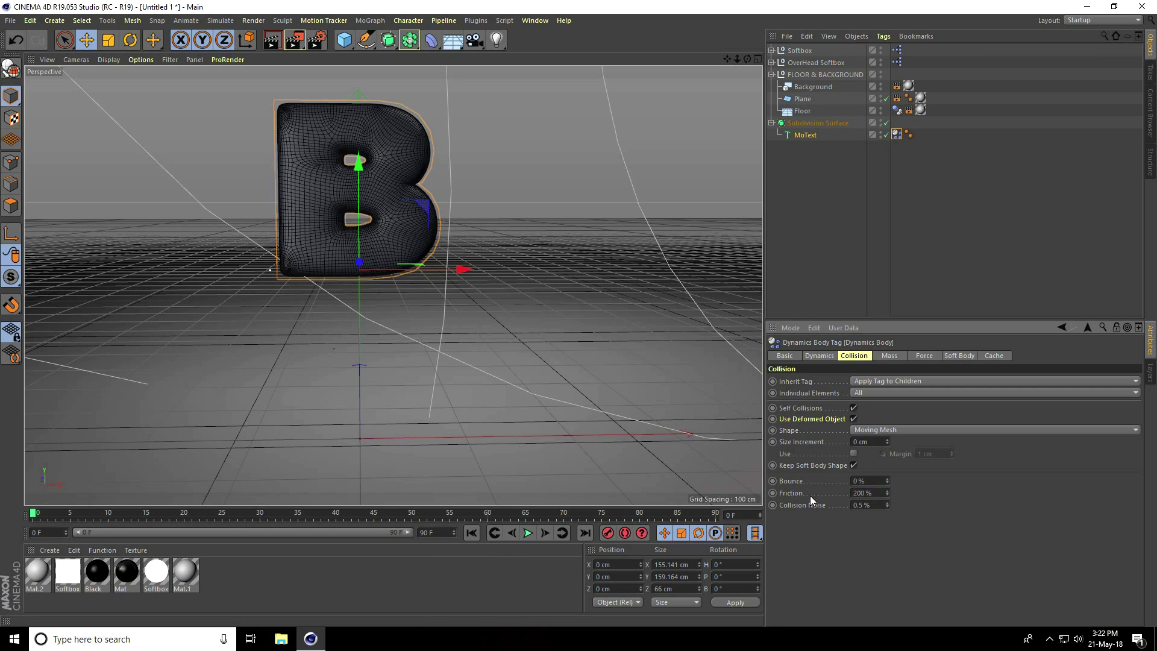
# - Preview the falling B simulation and rewind to the first frame
pyautogui.click(527, 533)
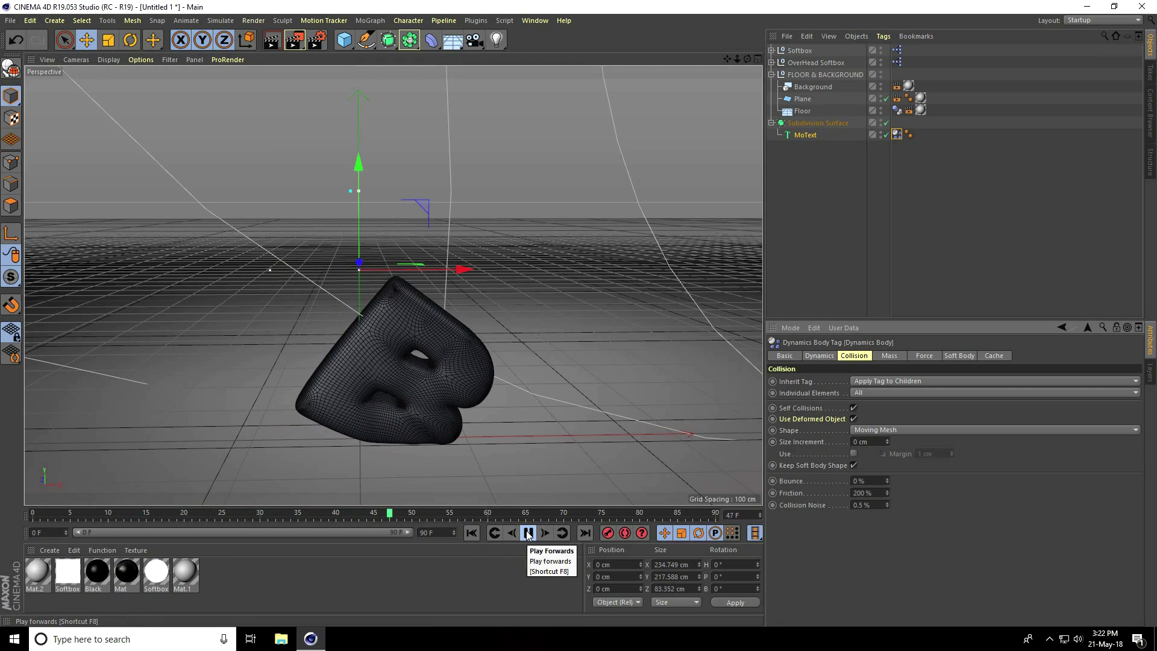
pyautogui.click(473, 533)
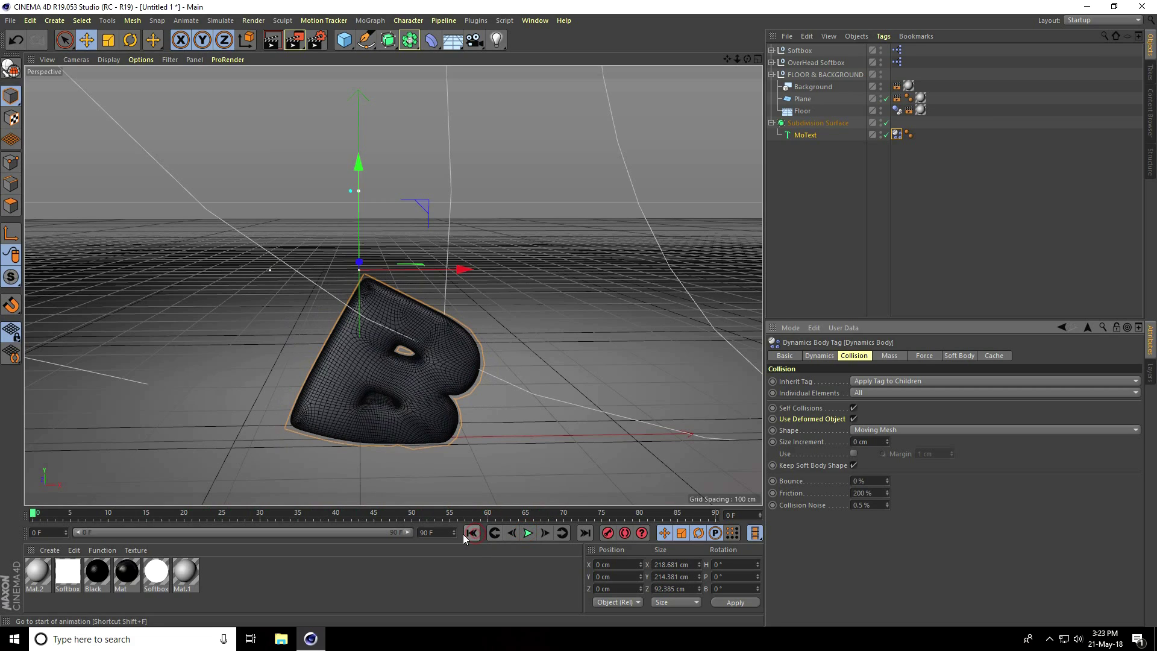
pyautogui.click(528, 533)
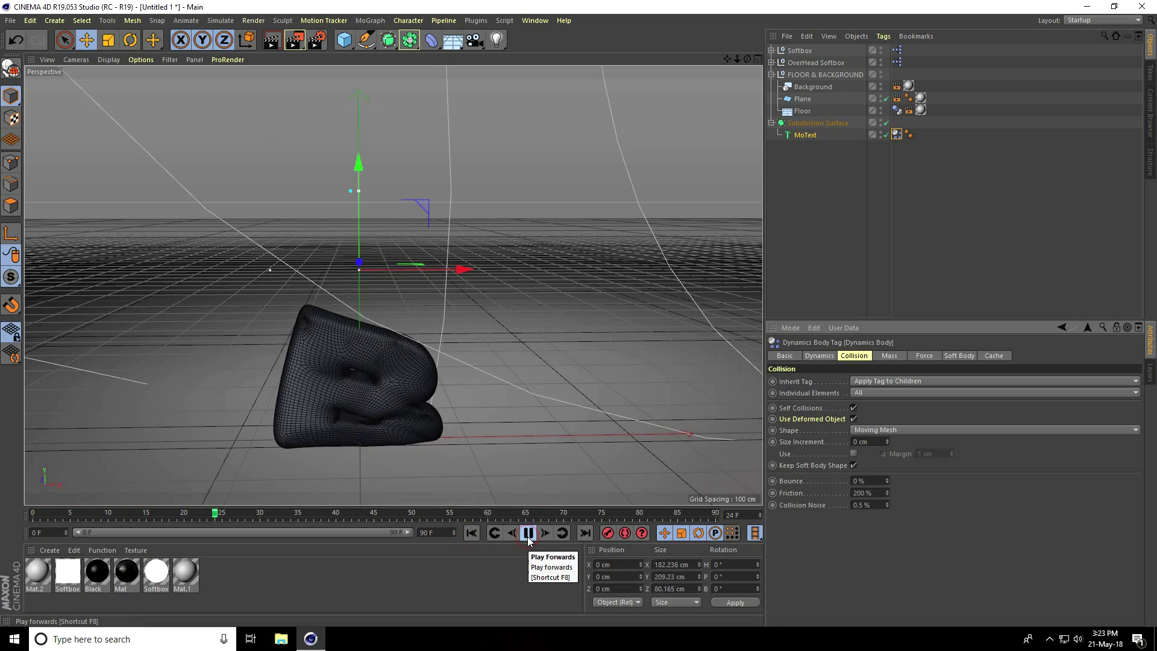
pyautogui.click(527, 532)
pyautogui.click(472, 533)
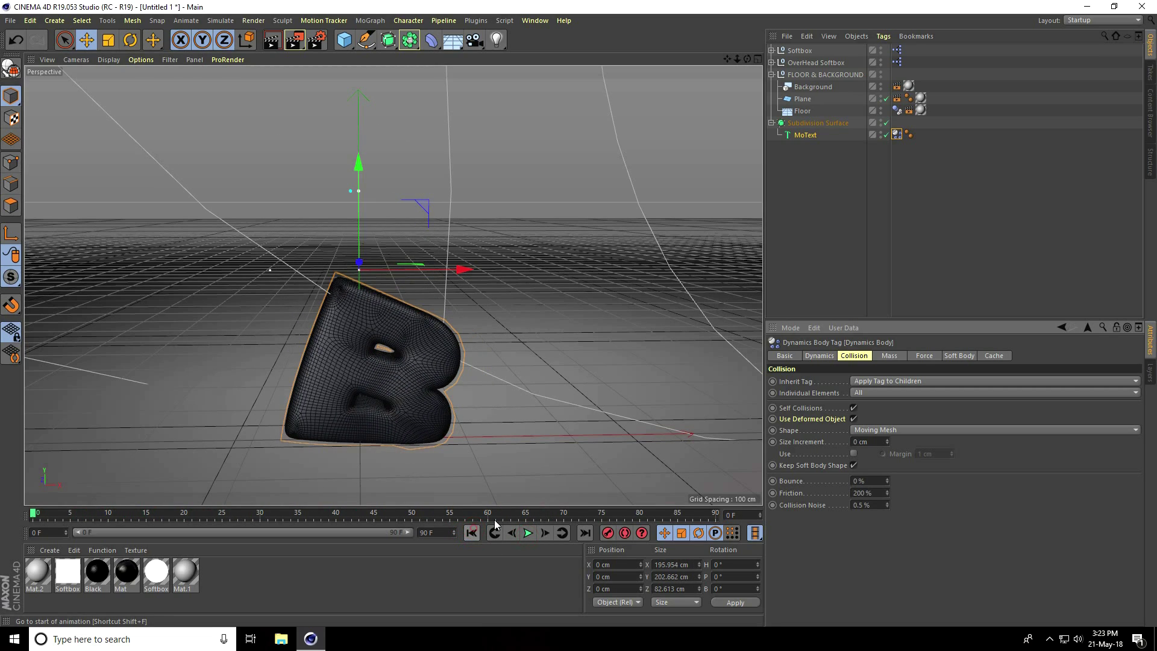
# - Set Follow Rotation to 30 and replay the simulation to check the fall
pyautogui.click(920, 356)
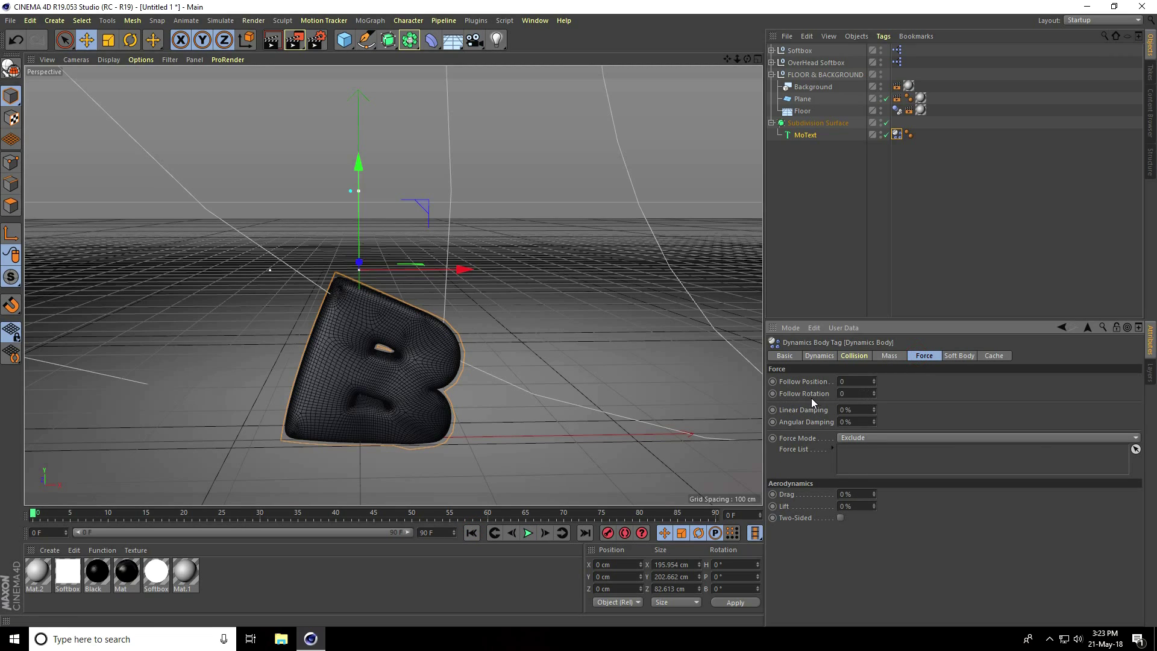
pyautogui.write('3')
pyautogui.click(527, 532)
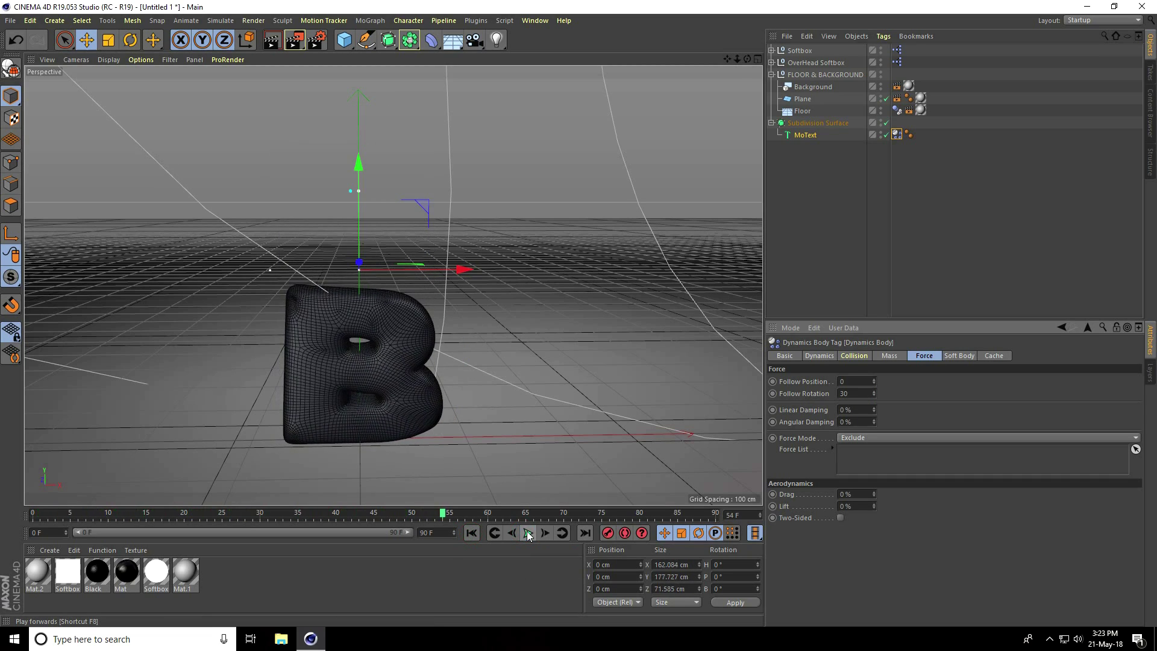
pyautogui.click(528, 533)
pyautogui.click(471, 533)
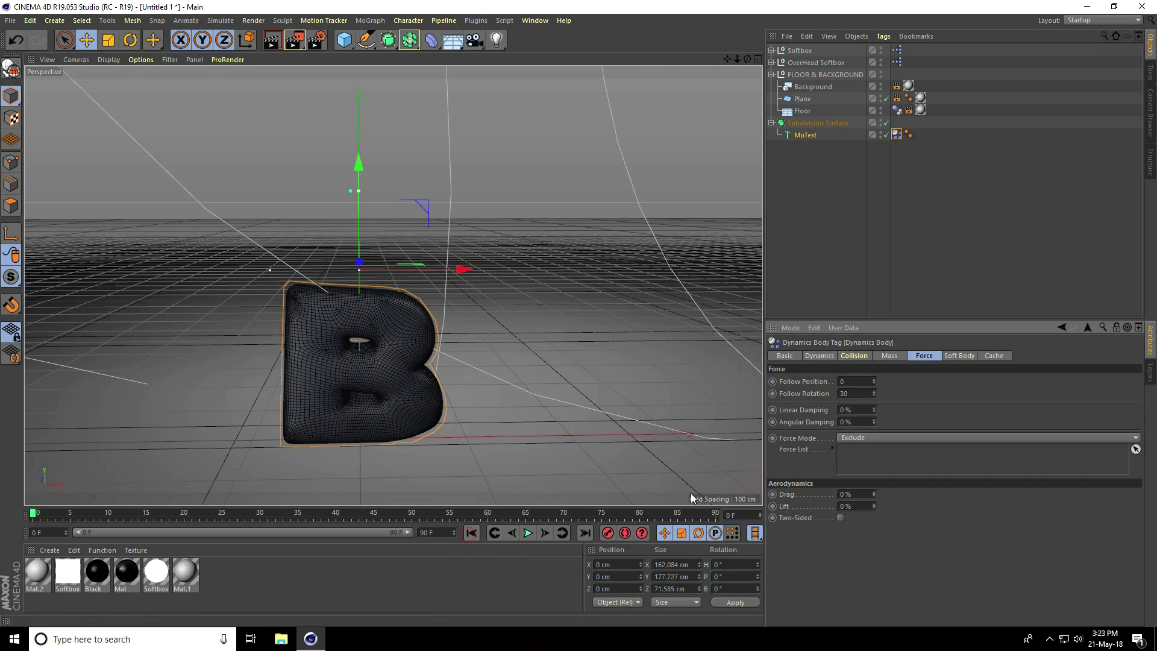
# - Raise the soft body's Structural spring value to 200
pyautogui.click(960, 357)
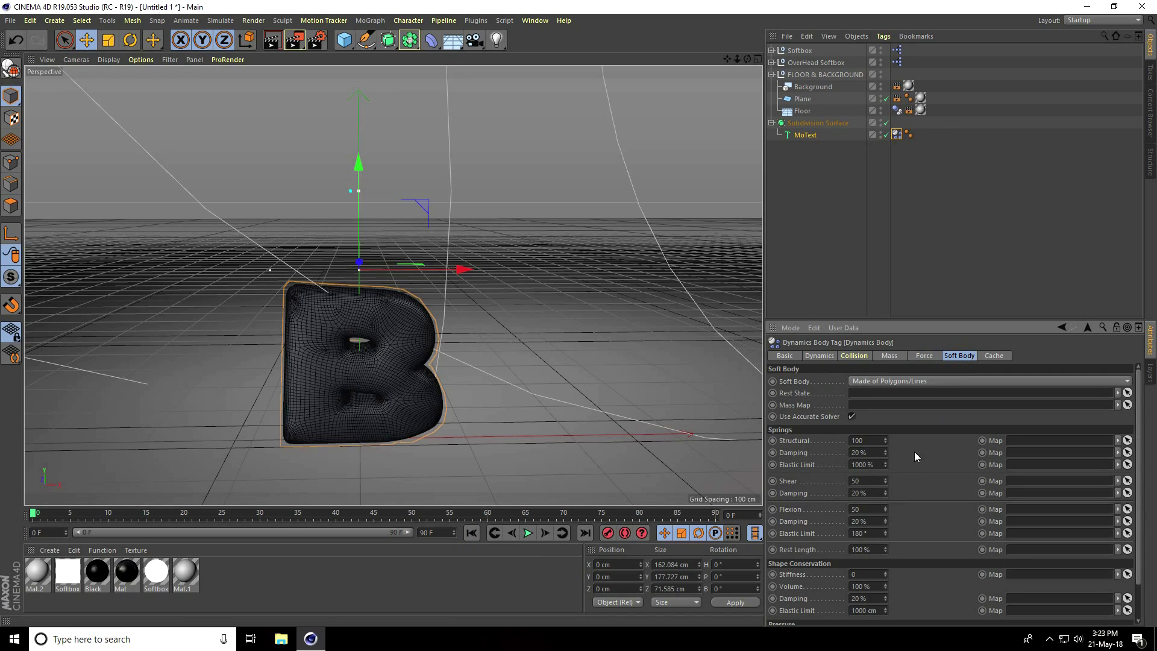
pyautogui.scroll(-3, 924, 496)
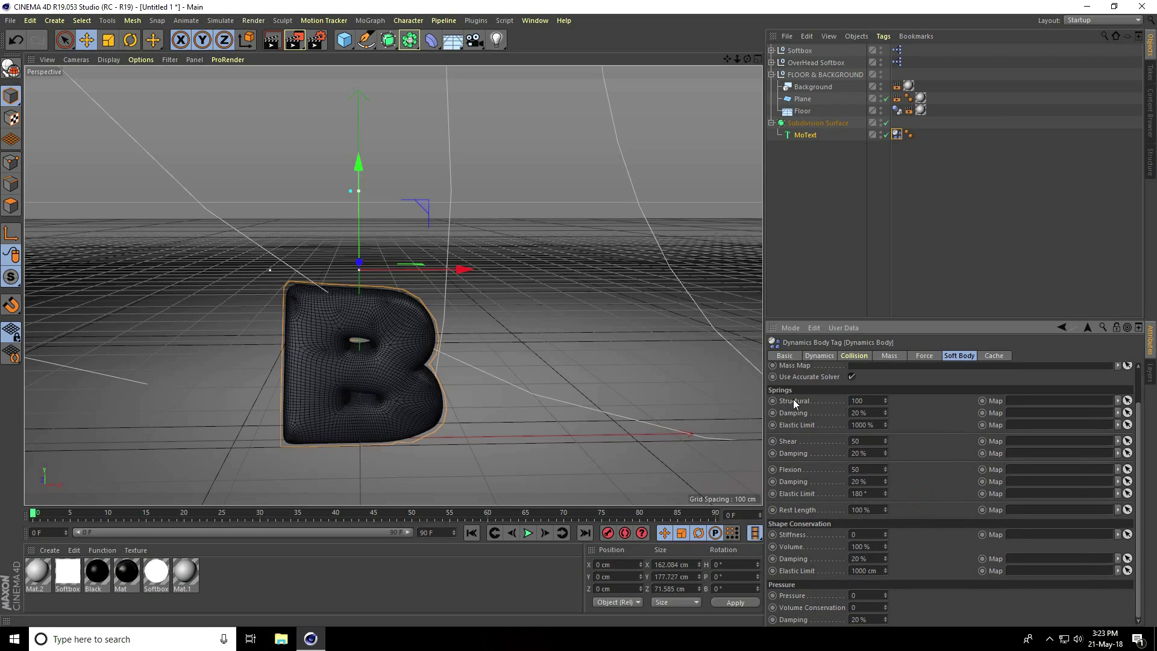
pyautogui.doubleClick(861, 403)
pyautogui.write('200')
pyautogui.click(925, 557)
# - Extend the animation end frame and preview range to 350 frames
pyautogui.doubleClick(445, 530)
pyautogui.write('350')
pyautogui.press('Return')
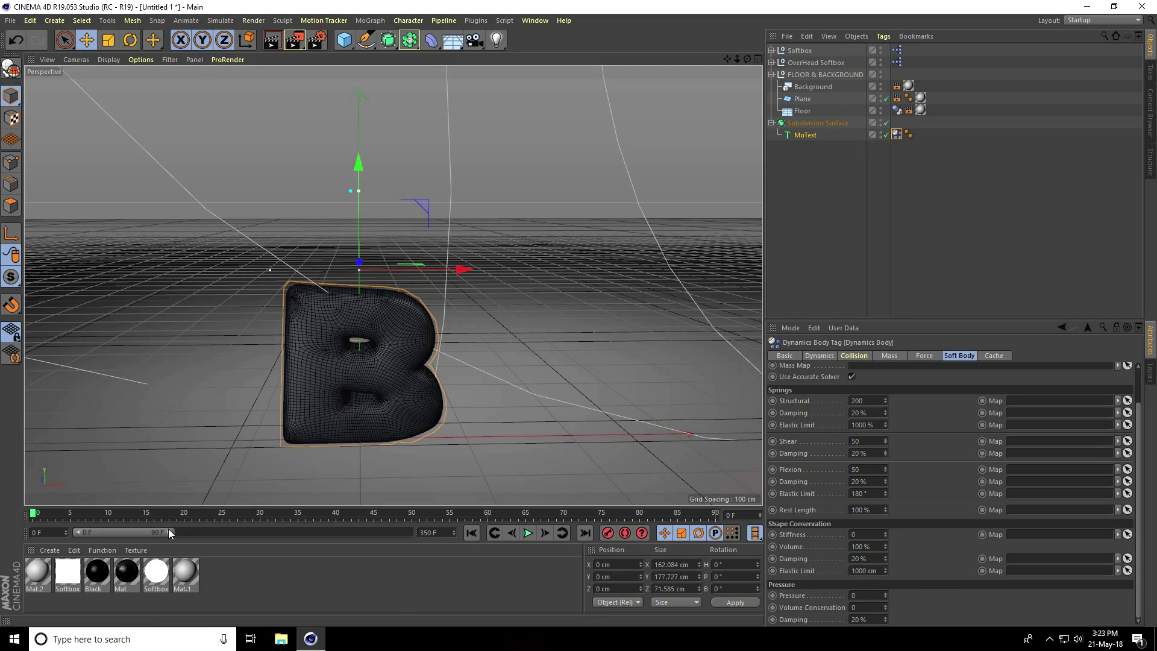
pyautogui.moveTo(169, 531); pyautogui.dragTo(454, 533)
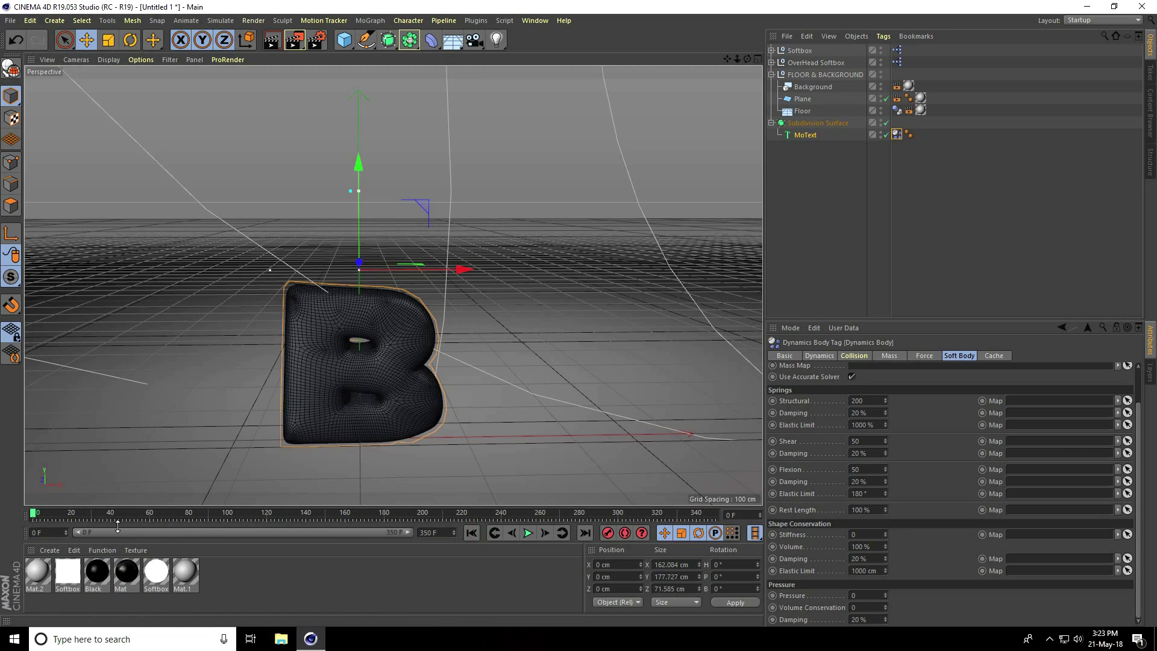
# - Keyframe Rest Length at 25%, edit Pressure, and scrub ahead to check the deformation
pyautogui.click(872, 512)
pyautogui.write('25')
pyautogui.press('Return')
pyautogui.keyDown('ctrl'); pyautogui.click(773, 510); pyautogui.keyUp('ctrl')
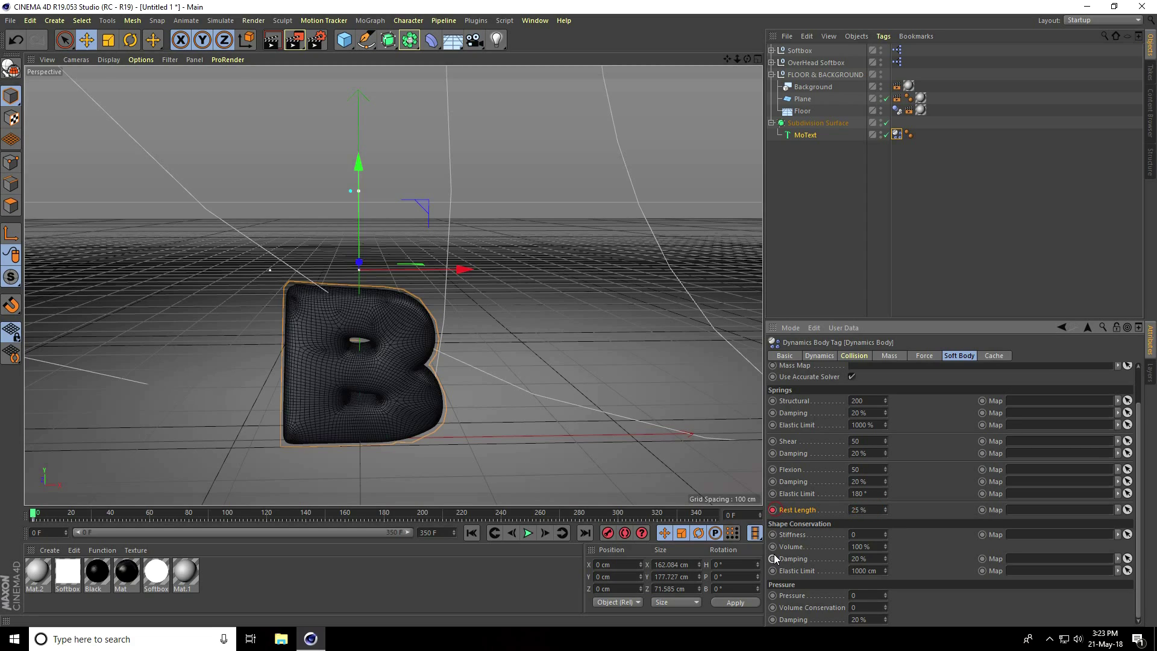
pyautogui.click(916, 592)
pyautogui.click(866, 595)
pyautogui.moveTo(36, 514); pyautogui.dragTo(151, 517)
# - Switch the viewport to smooth shading and keyframe the current Rest Length and Pressure values
pyautogui.click(107, 63)
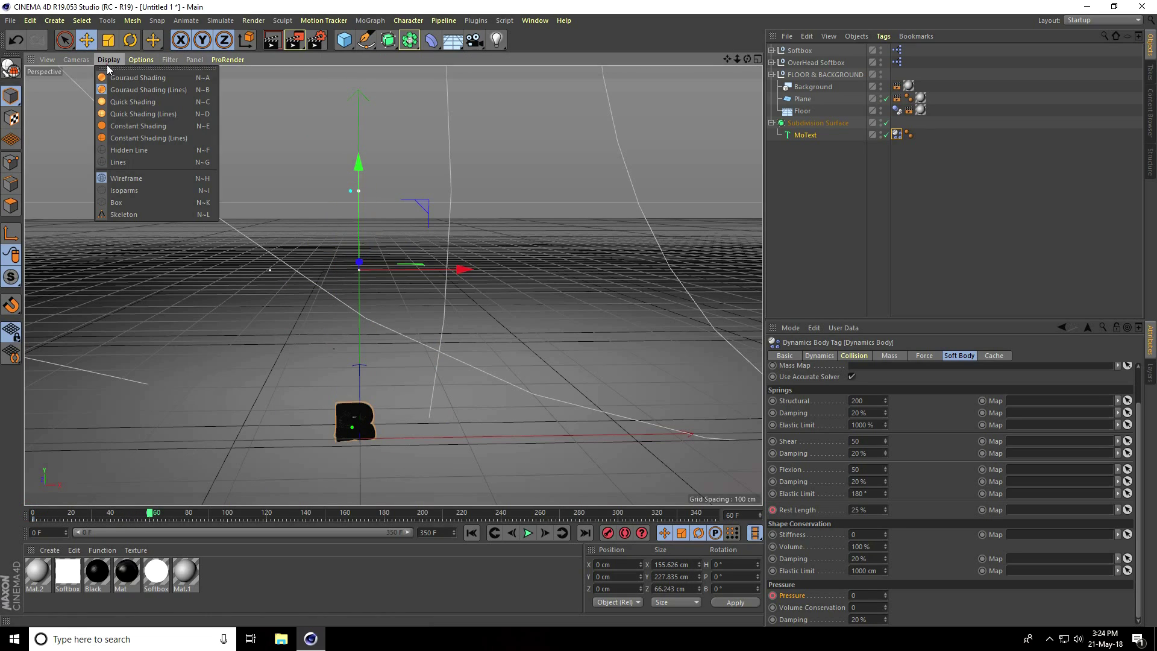
pyautogui.click(117, 81)
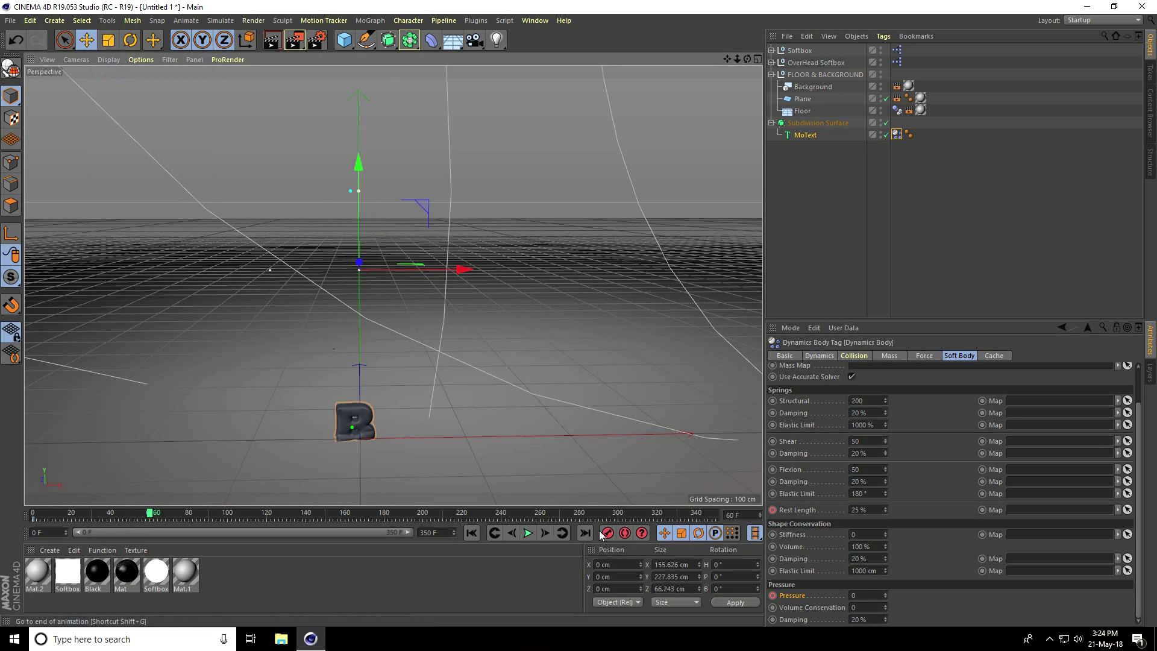
pyautogui.rightClick(786, 509)
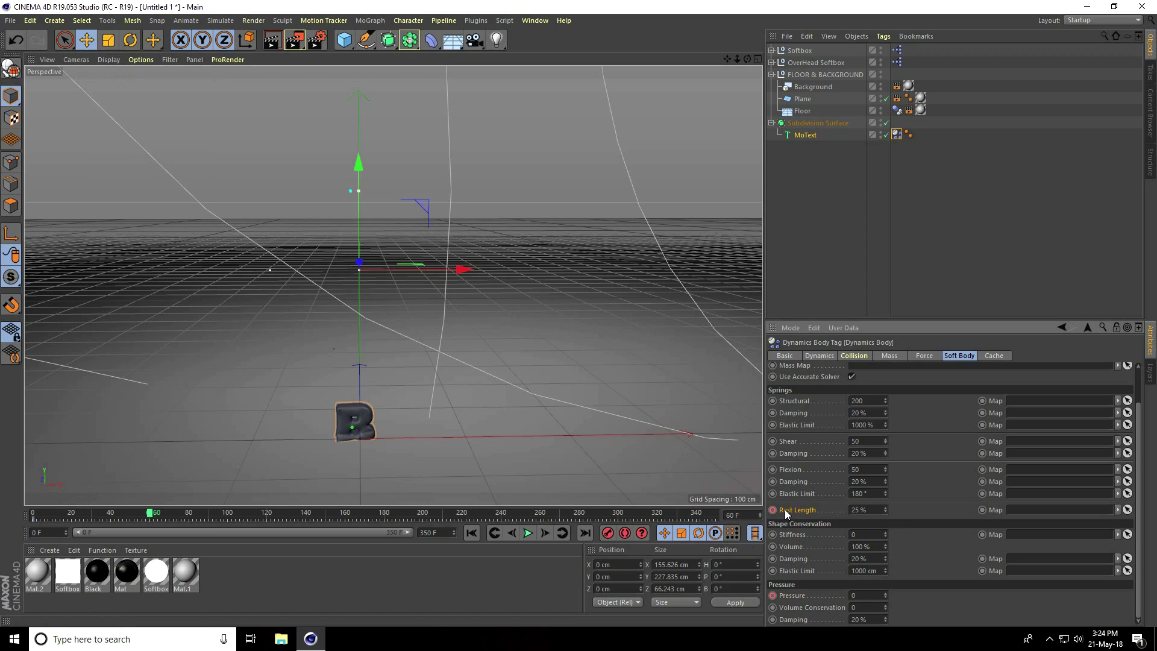
pyautogui.moveTo(815, 414)
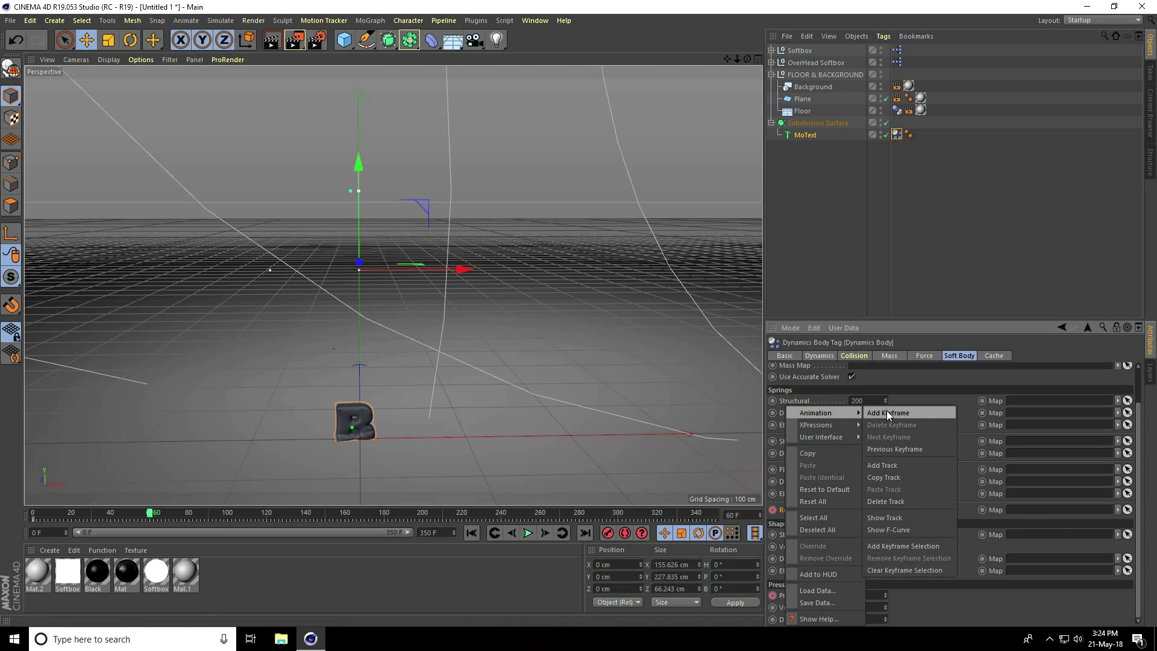
pyautogui.click(875, 413)
pyautogui.rightClick(782, 597)
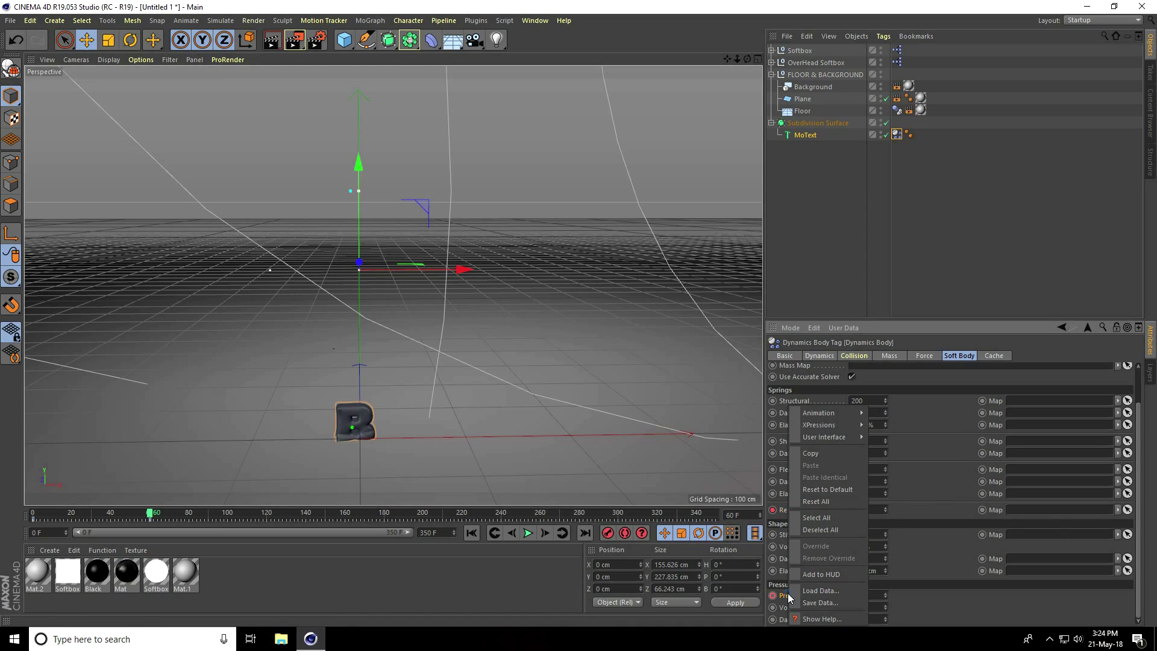
pyautogui.moveTo(818, 422)
pyautogui.click(886, 412)
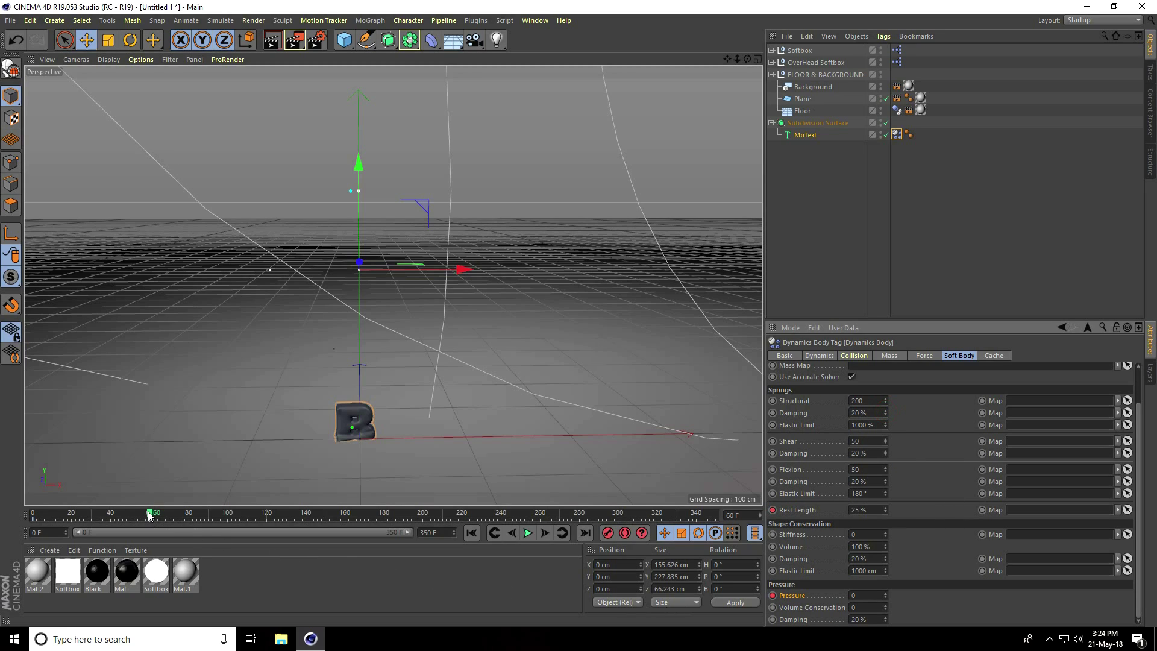
# - At frame 80, set Rest Length to 50 % and keyframe it
pyautogui.moveTo(149, 514); pyautogui.dragTo(188, 514)
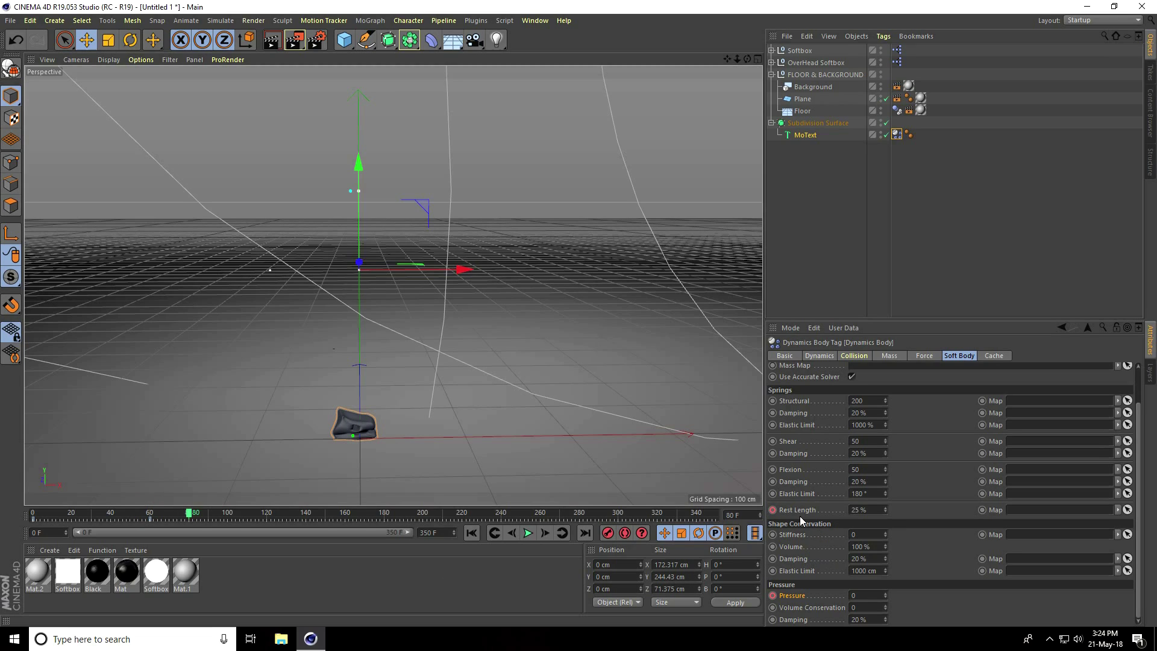
pyautogui.click(854, 511)
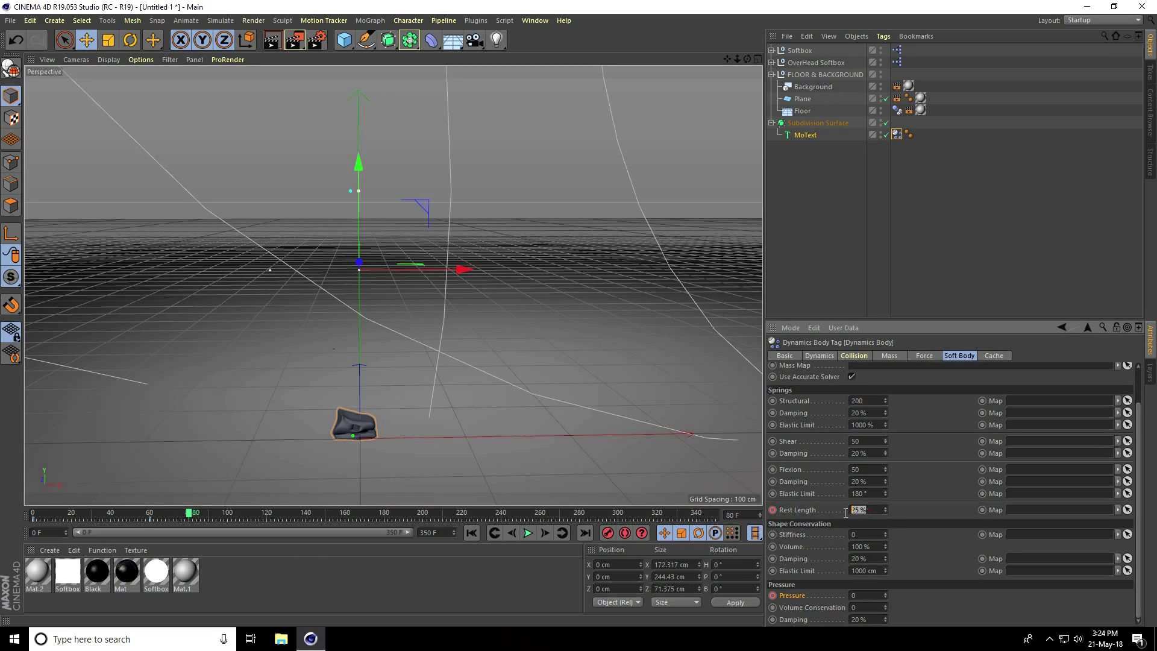
pyautogui.write('50')
pyautogui.press('Return')
pyautogui.rightClick(787, 508)
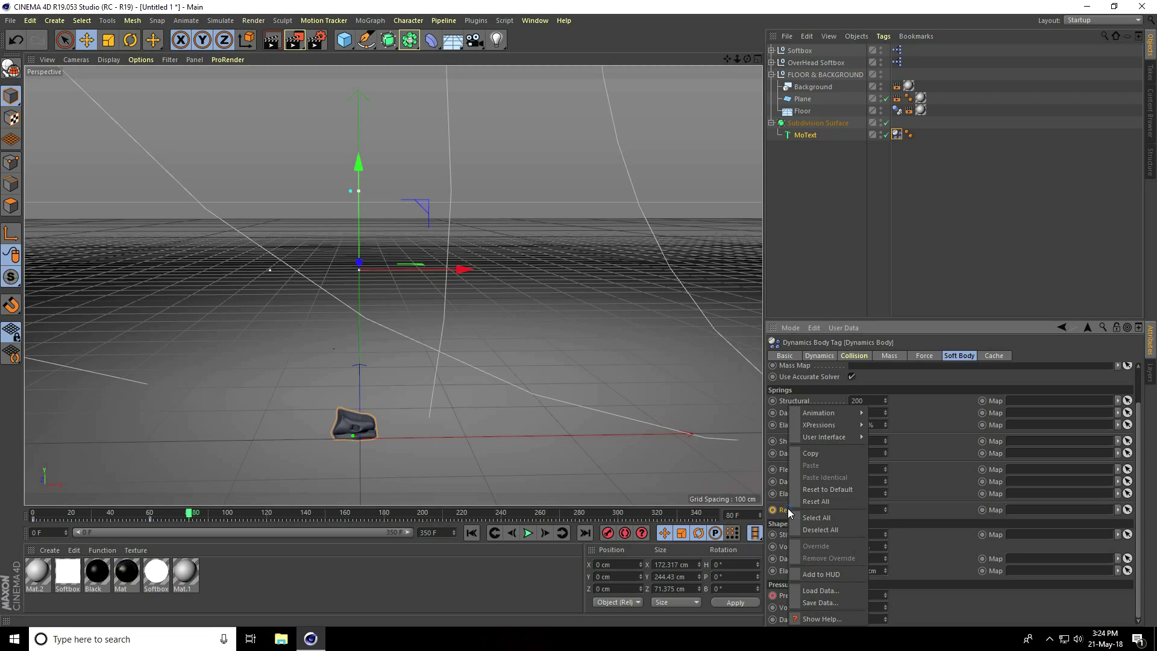
pyautogui.moveTo(818, 412)
pyautogui.click(898, 414)
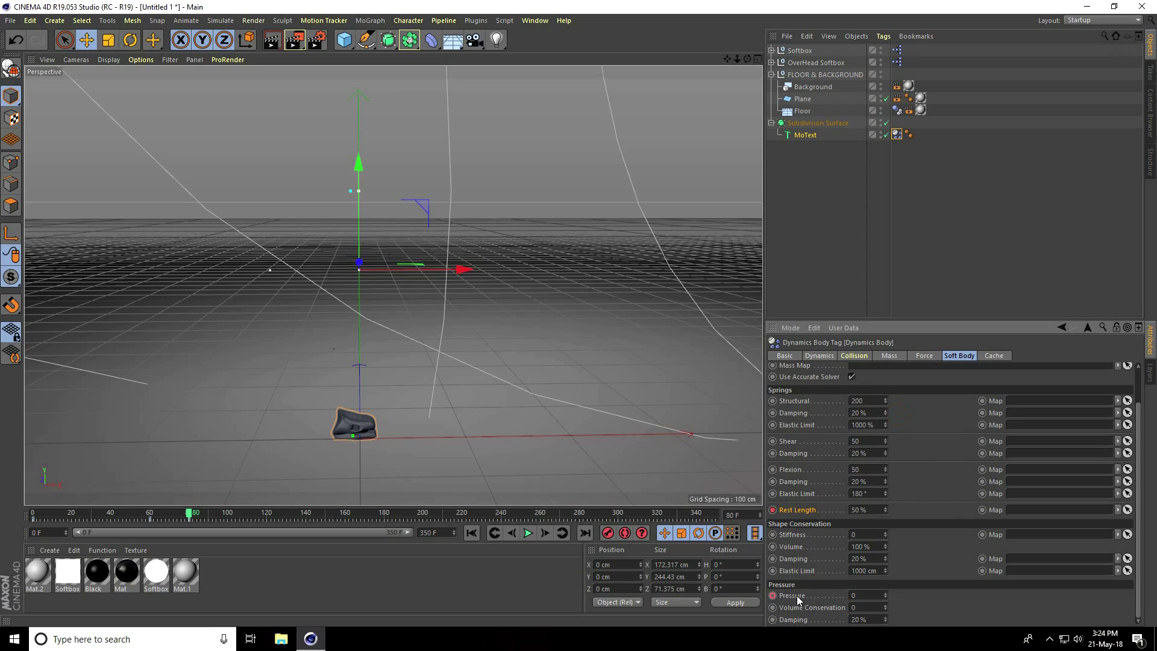
# - Set Pressure to 20 and keyframe it at frame 80
pyautogui.doubleClick(867, 596)
pyautogui.write('20')
pyautogui.press('Return')
pyautogui.rightClick(812, 598)
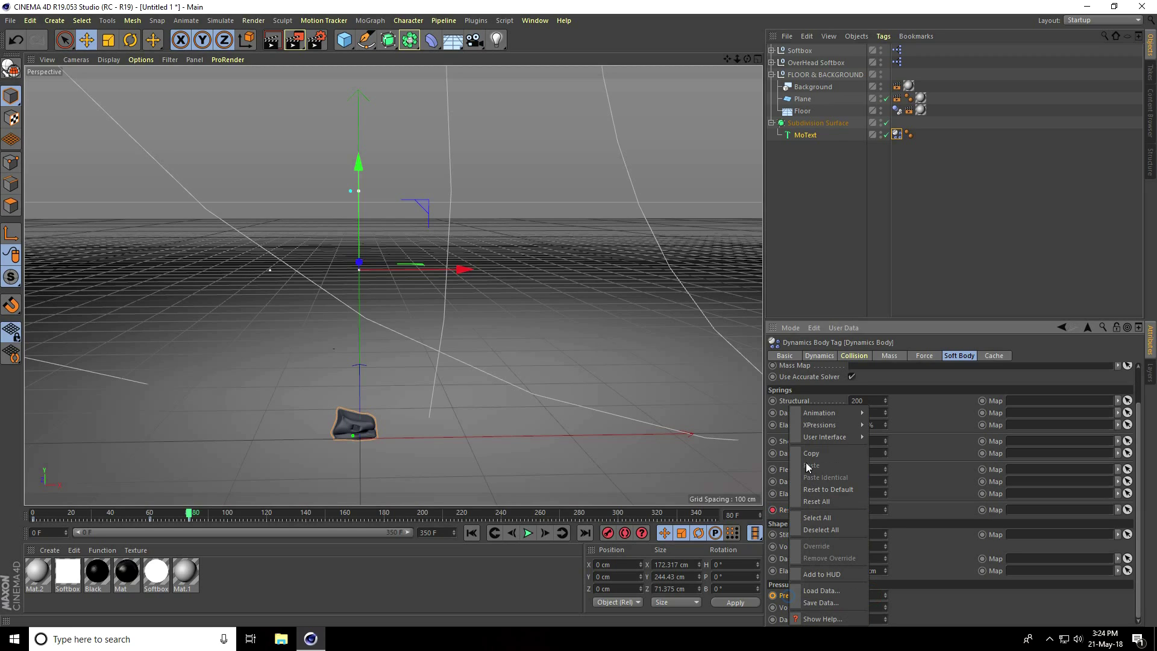
pyautogui.moveTo(813, 413)
pyautogui.click(888, 408)
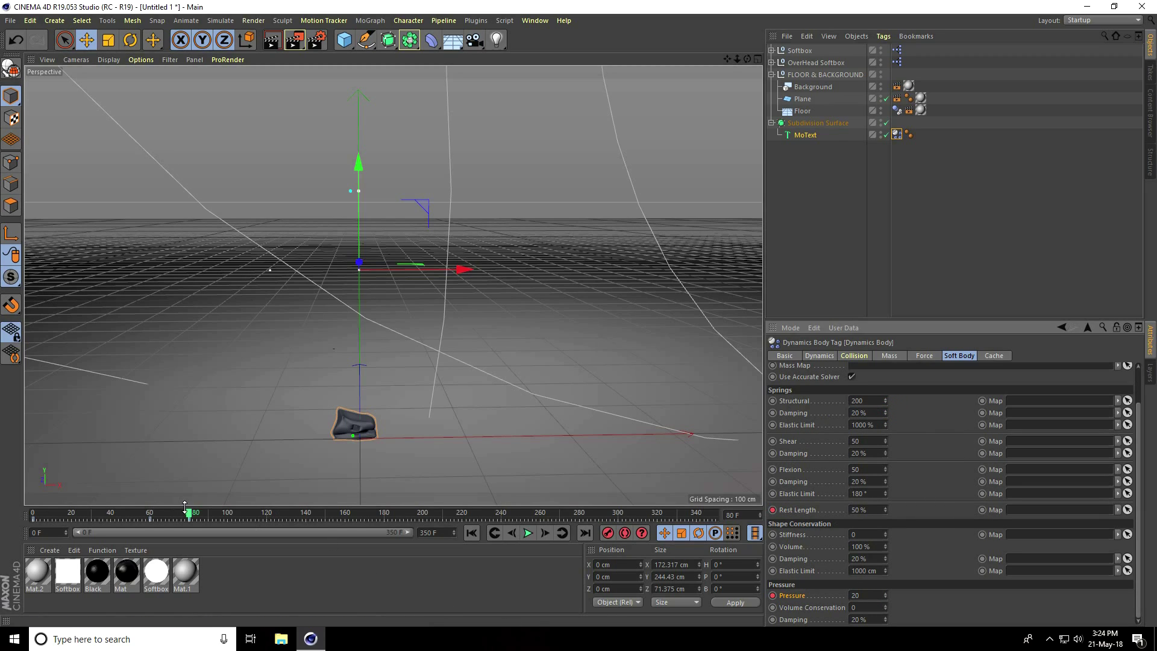
# - Preview the inflation, then at frame 160 set Rest Length to 100 % and Pressure to 40
pyautogui.moveTo(185, 506); pyautogui.dragTo(306, 518)
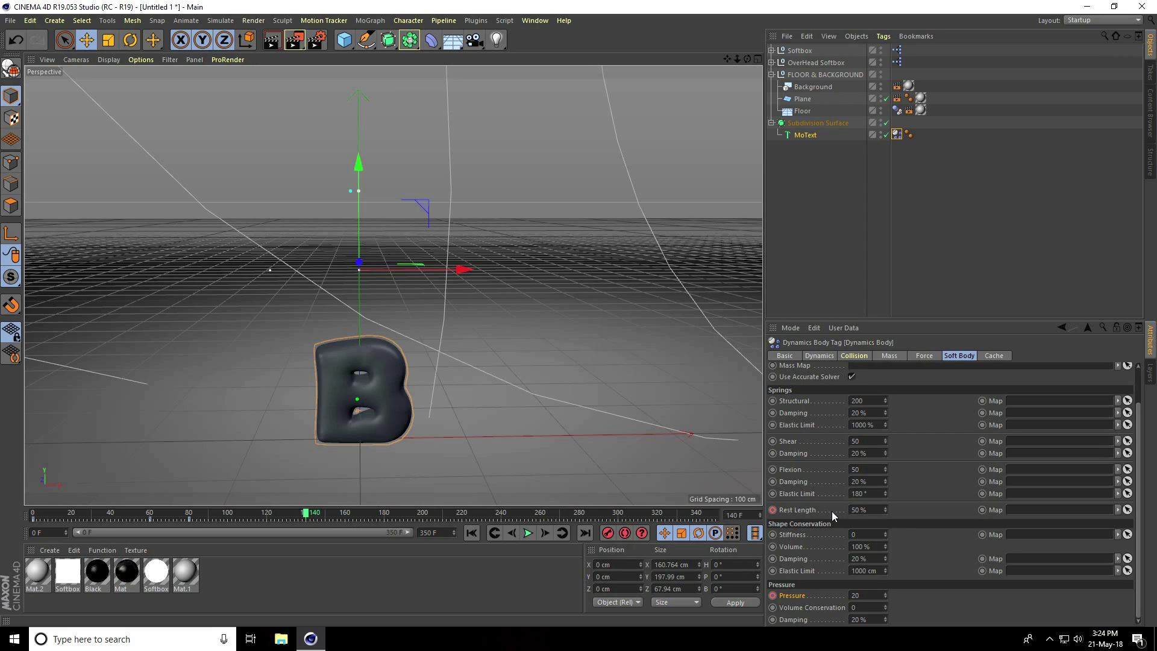
pyautogui.click(777, 510)
pyautogui.click(775, 595)
pyautogui.moveTo(305, 513); pyautogui.dragTo(344, 517)
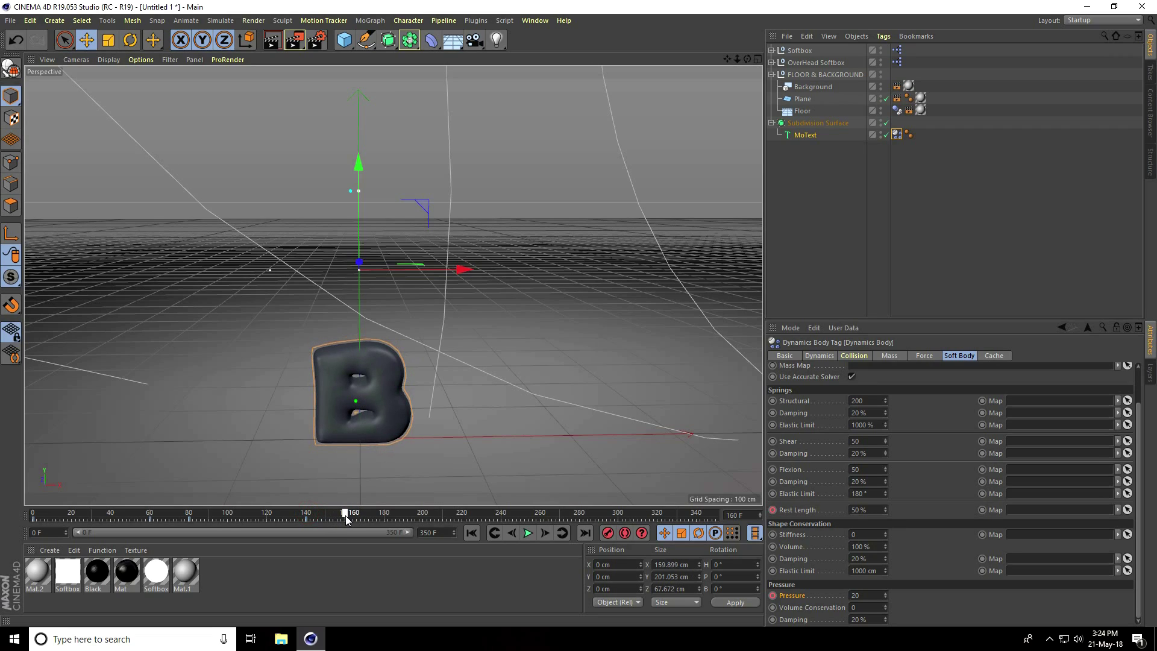
pyautogui.click(878, 510)
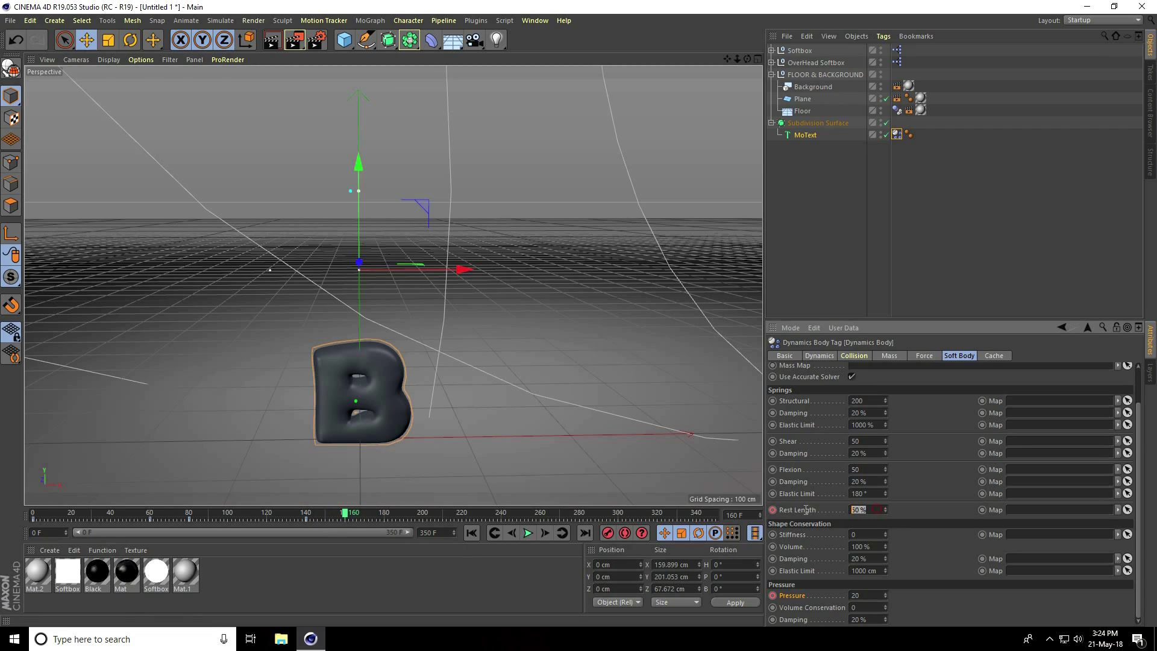
pyautogui.write('100')
pyautogui.press('Return')
pyautogui.click(863, 595)
pyautogui.write('40')
pyautogui.press('Return')
# - At frame 240, set Rest Length to 150 % and Pressure to 80, and keyframe both
pyautogui.moveTo(346, 513); pyautogui.dragTo(464, 521)
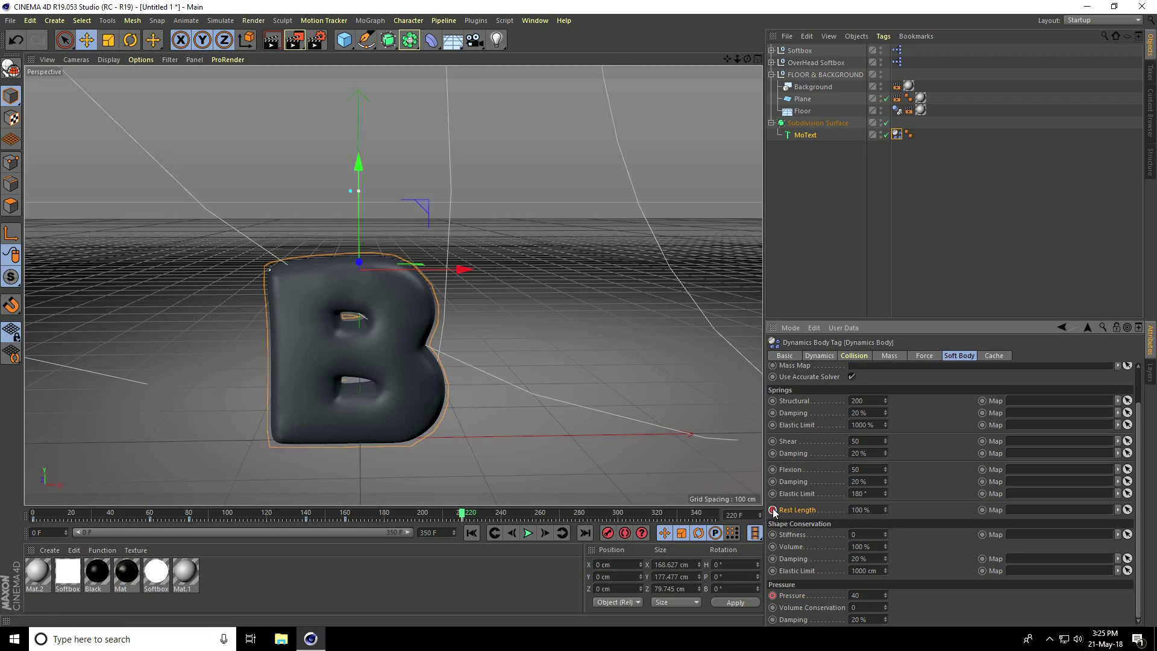
pyautogui.moveTo(463, 515); pyautogui.dragTo(499, 516)
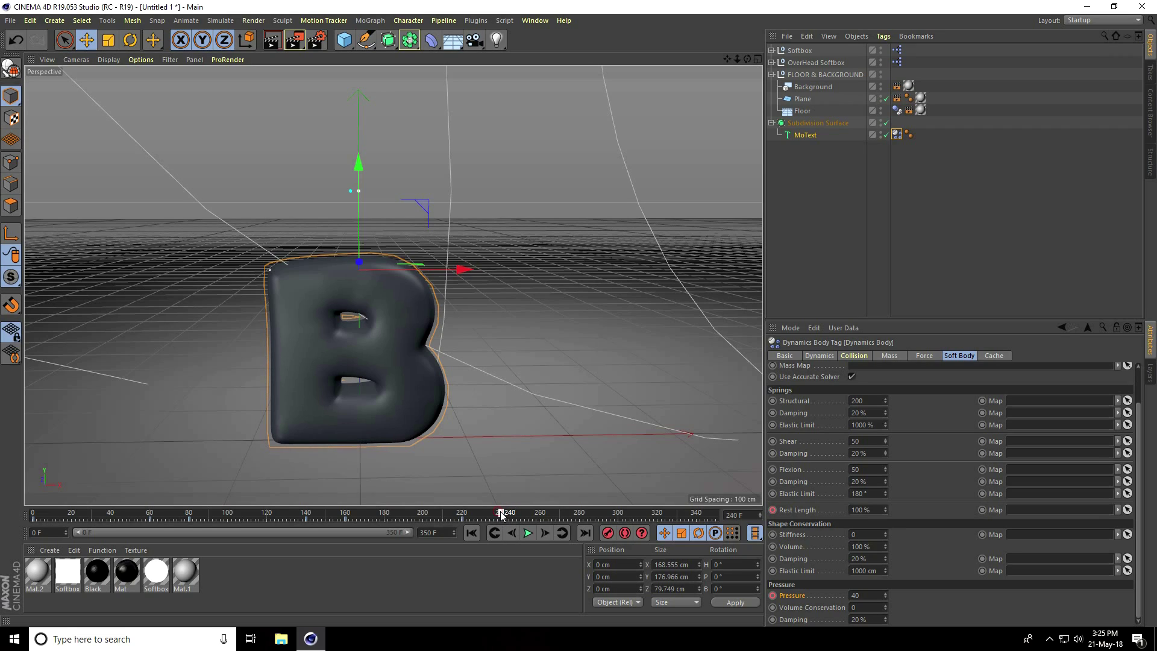
pyautogui.doubleClick(868, 510)
pyautogui.write('150')
pyautogui.press('Return')
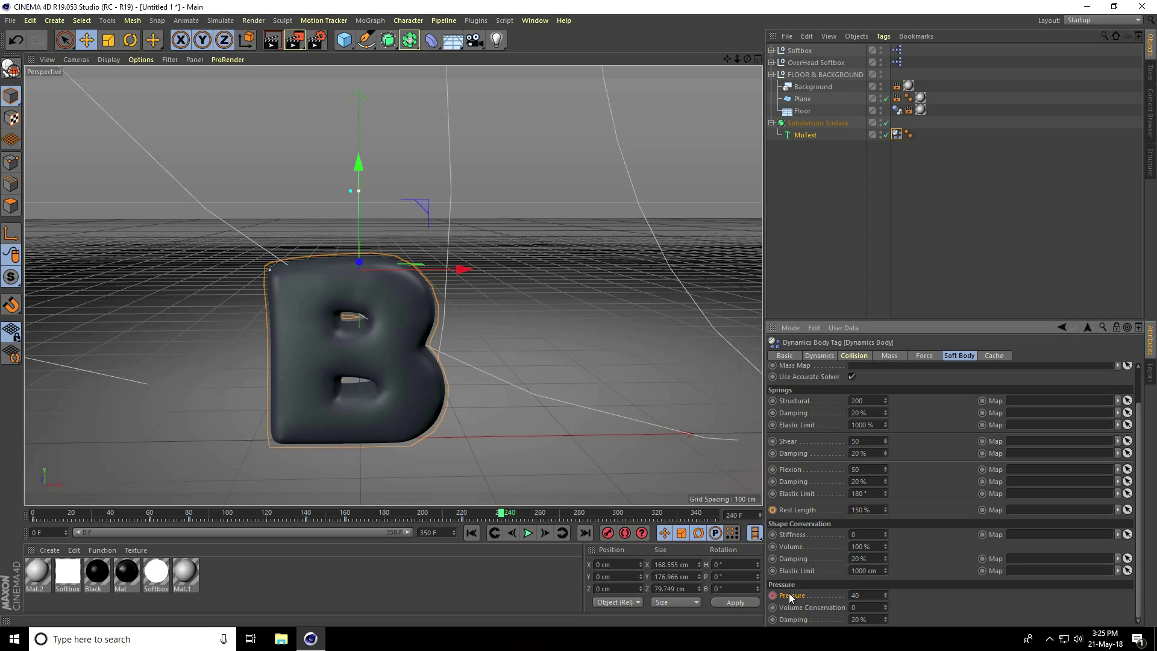
pyautogui.click(868, 595)
pyautogui.write('80')
pyautogui.press('Return')
pyautogui.keyDown('ctrl'); pyautogui.click(773, 509); pyautogui.keyUp('ctrl')
pyautogui.keyDown('ctrl'); pyautogui.click(772, 596); pyautogui.keyUp('ctrl')
# - At frame 320, enter 120 and keyframe Pressure, then return to the first frame
pyautogui.click(504, 517)
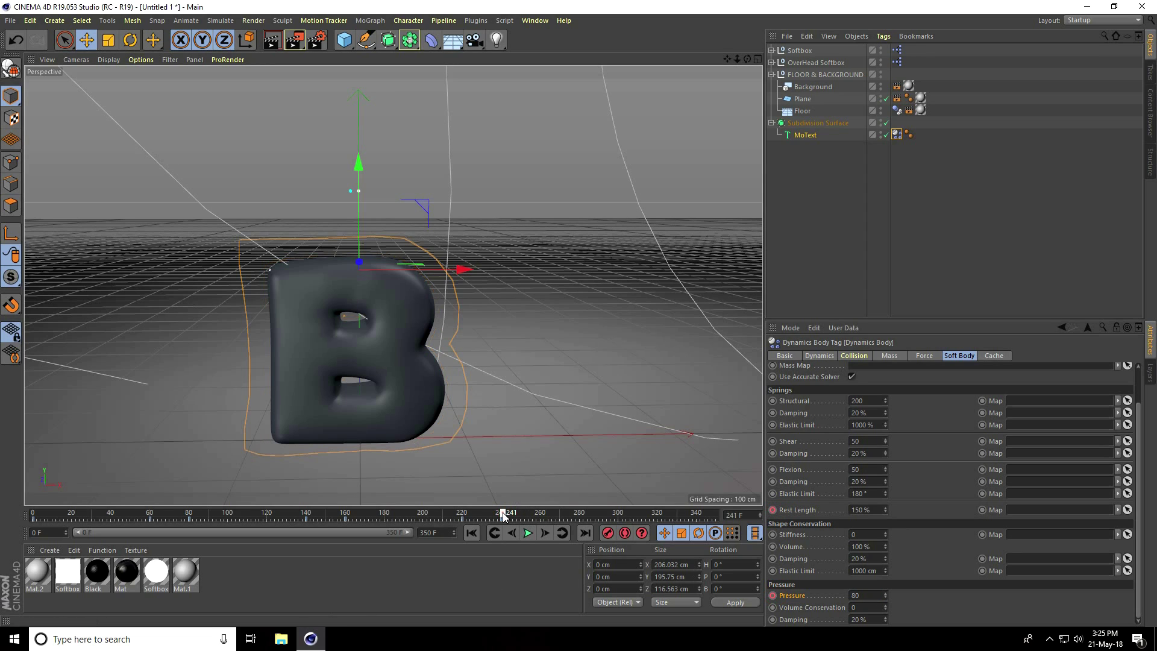
pyautogui.moveTo(504, 516); pyautogui.dragTo(604, 522)
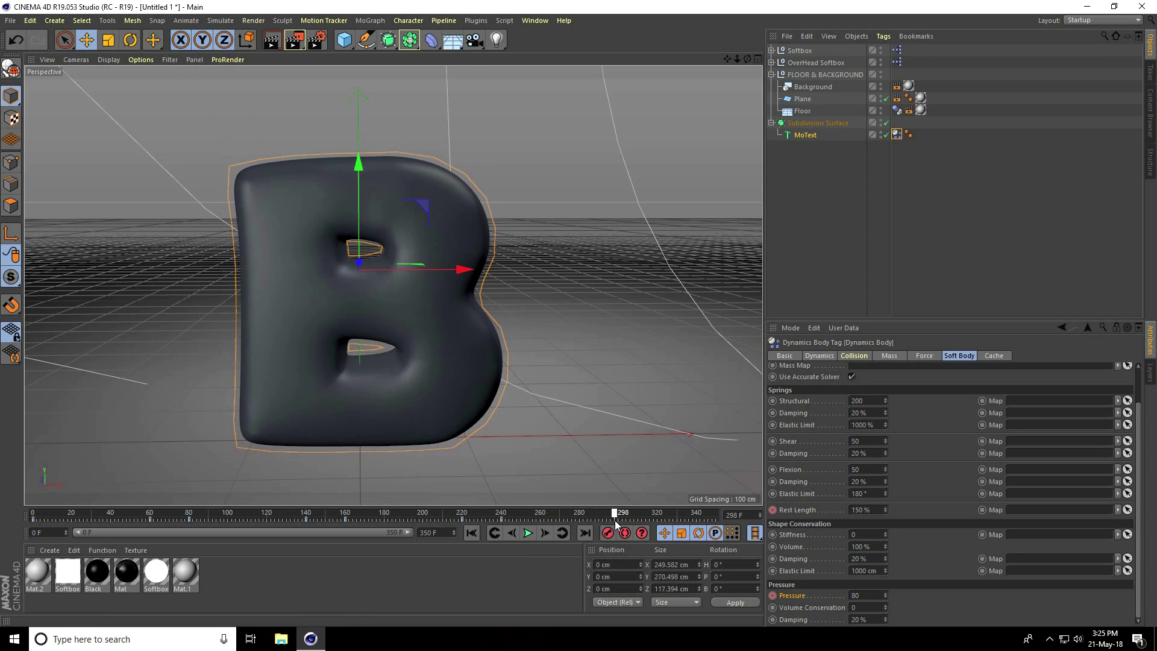
pyautogui.moveTo(616, 524); pyautogui.dragTo(621, 529)
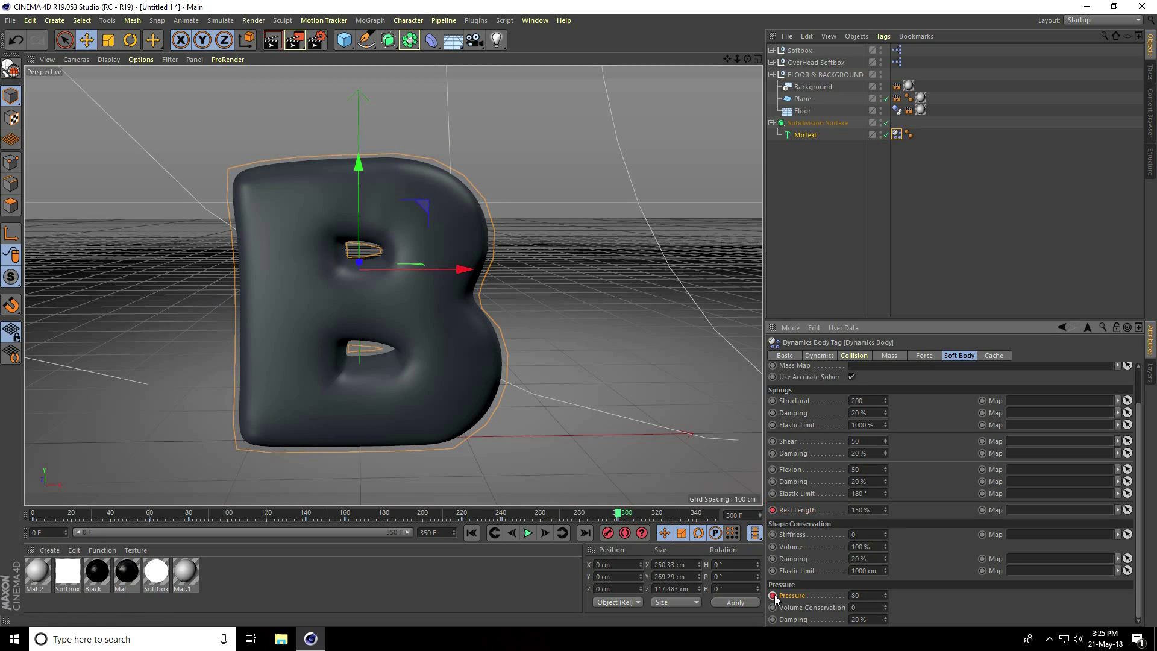
pyautogui.moveTo(619, 517); pyautogui.dragTo(658, 522)
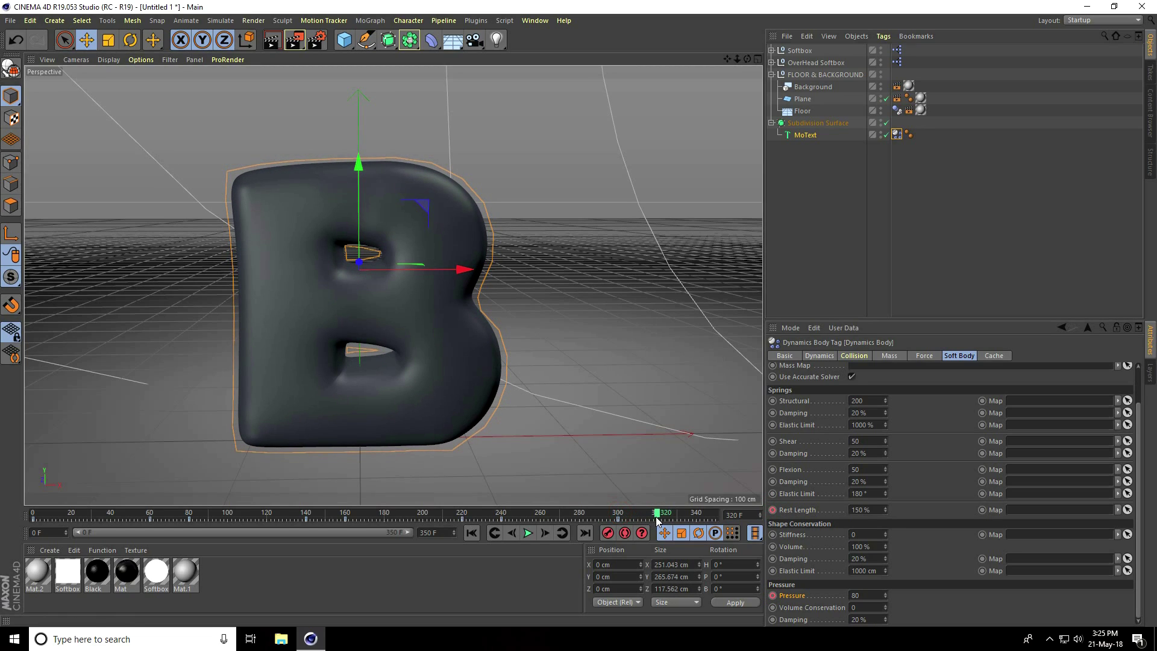
pyautogui.click(877, 509)
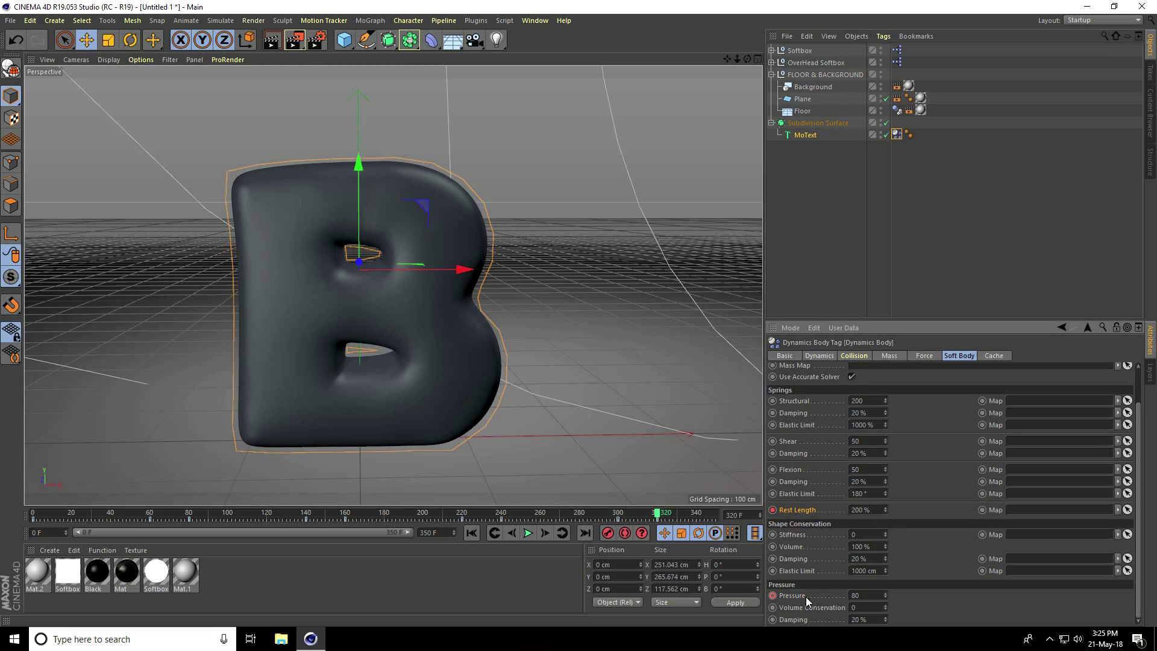
pyautogui.write('120')
pyautogui.press('Return')
pyautogui.keyDown('ctrl'); pyautogui.click(772, 595); pyautogui.keyUp('ctrl')
pyautogui.click(472, 532)
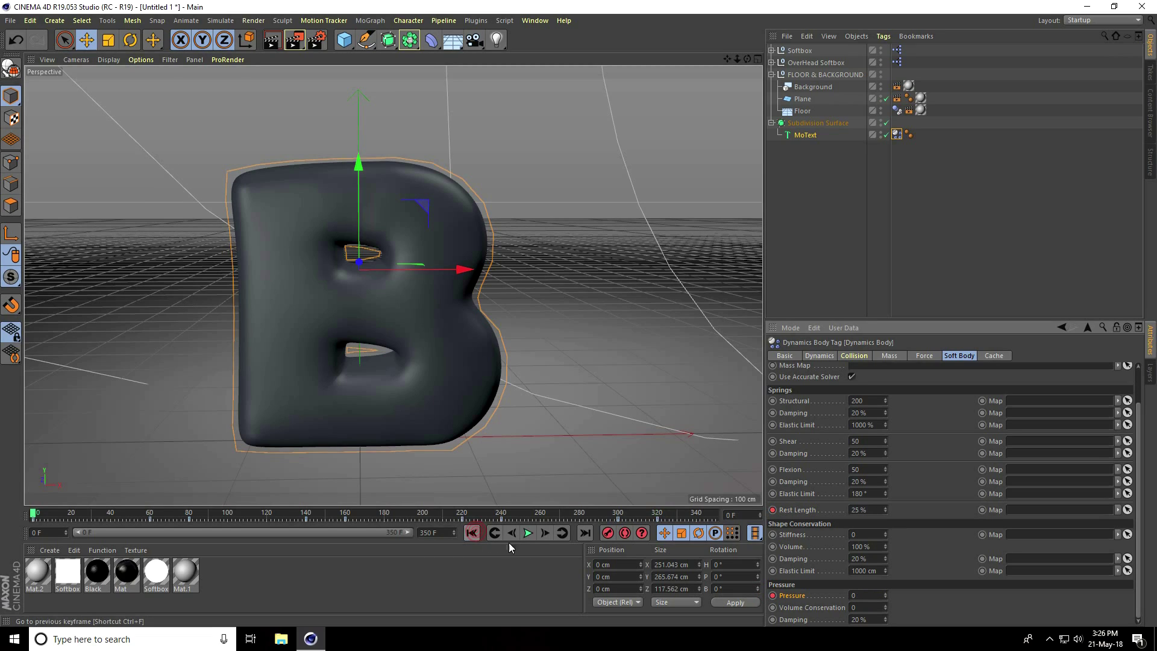
# - Play back the inflation, then pan and zoom the viewport to frame the letter
pyautogui.click(528, 533)
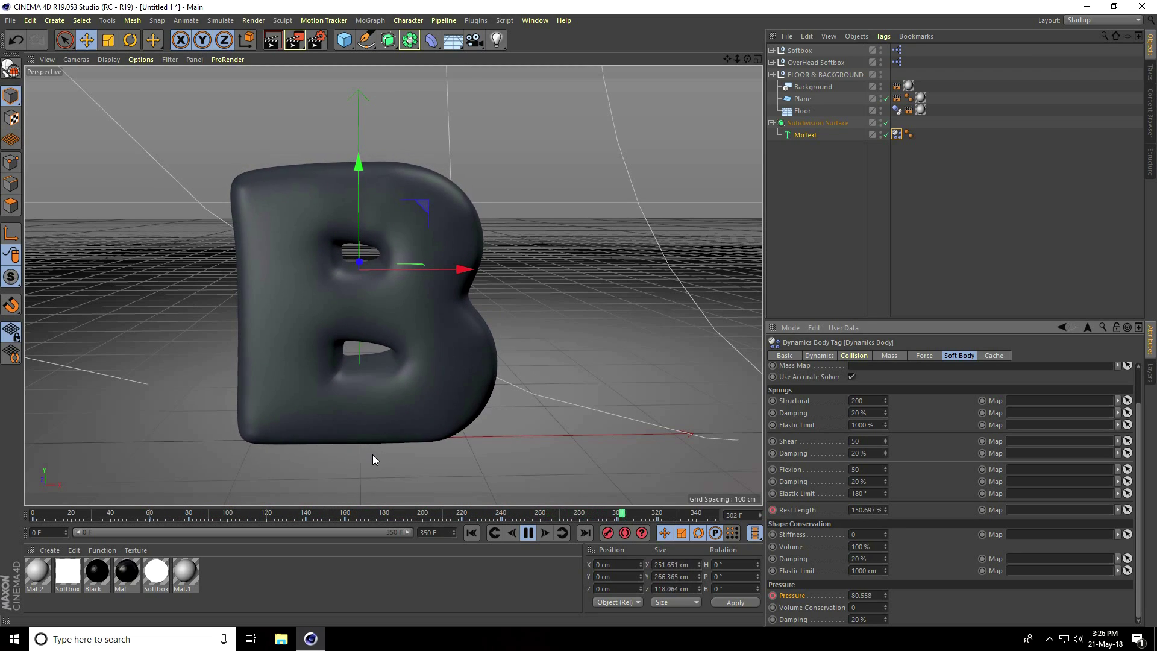
pyautogui.click(528, 532)
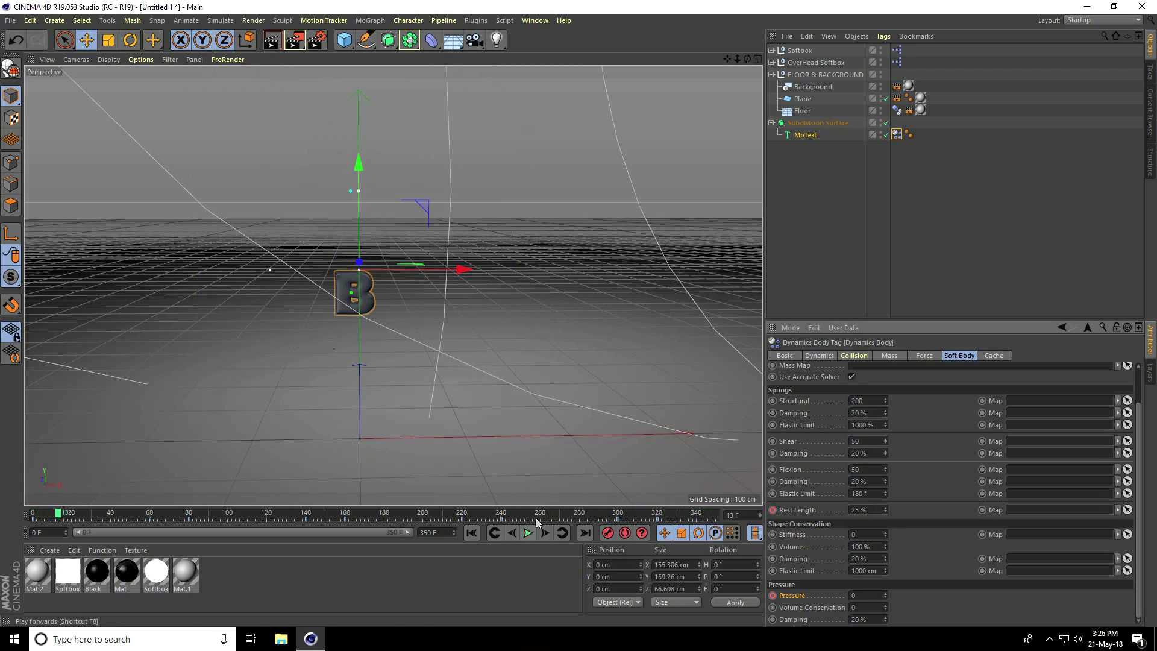
pyautogui.keyDown('alt'); pyautogui.moveTo(578, 313); pyautogui.dragTo(413, 387, button='middle'); pyautogui.keyUp('alt')
pyautogui.scroll(-5, 397, 360)
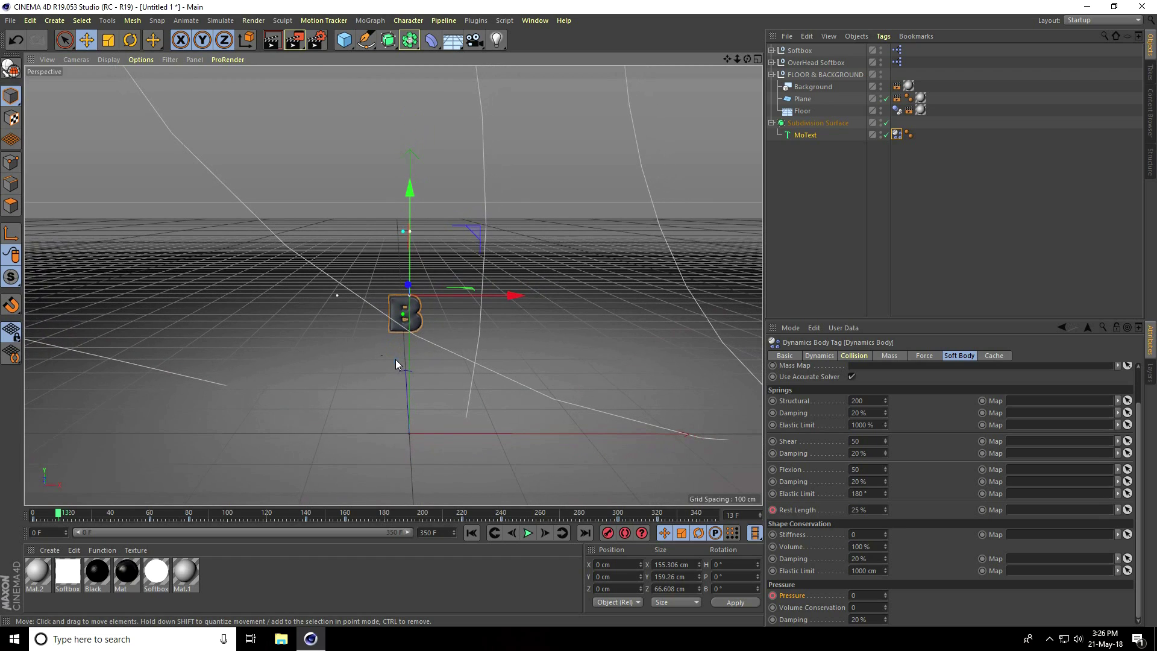
# - Add a camera, look through it, and replay the animation from the first frame
pyautogui.moveTo(474, 40); pyautogui.dragTo(527, 54)
pyautogui.click(886, 50)
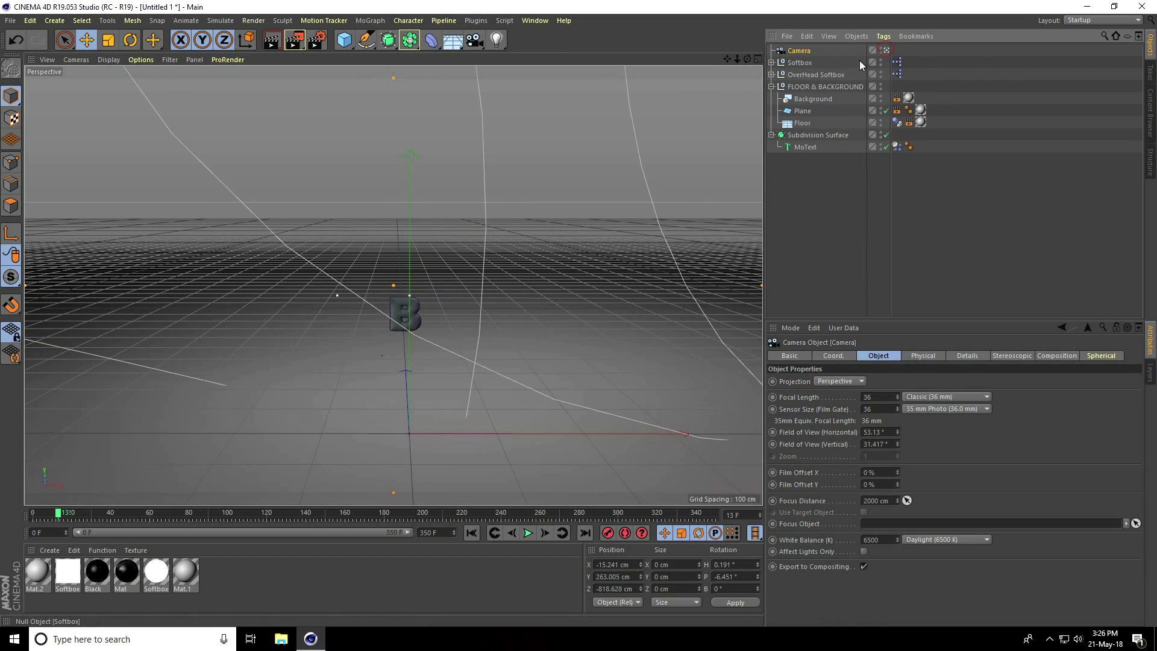
pyautogui.click(472, 533)
pyautogui.click(530, 536)
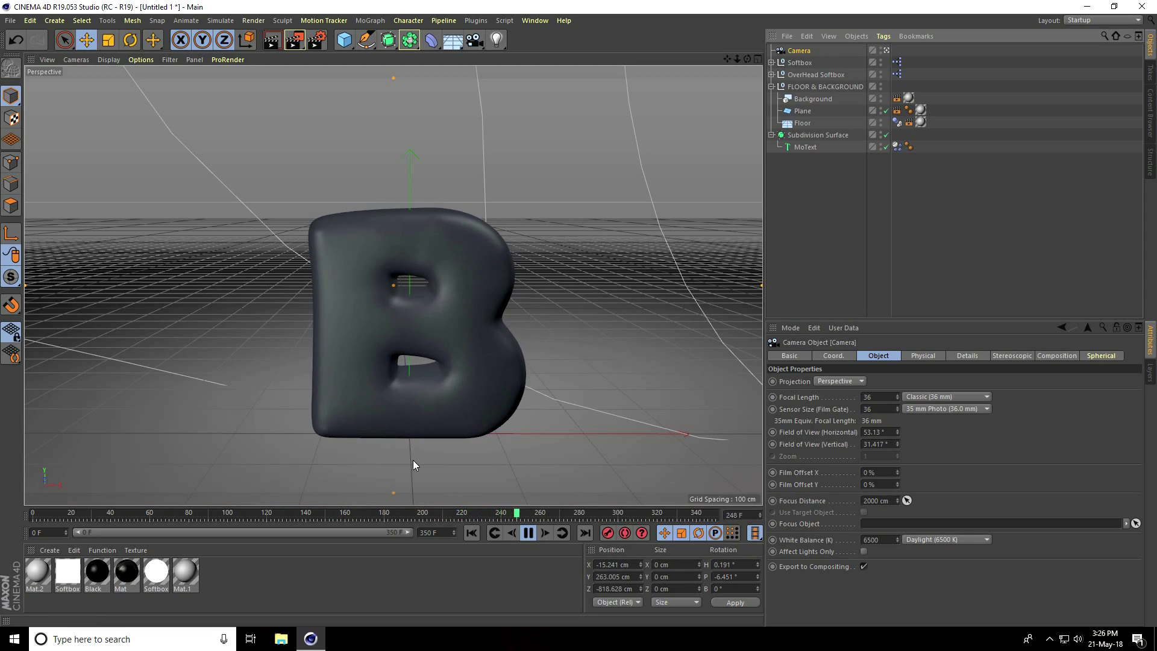
# - Change the MoText letter to A and replay the simulation, stopping at frame 329
pyautogui.click(528, 533)
pyautogui.click(804, 147)
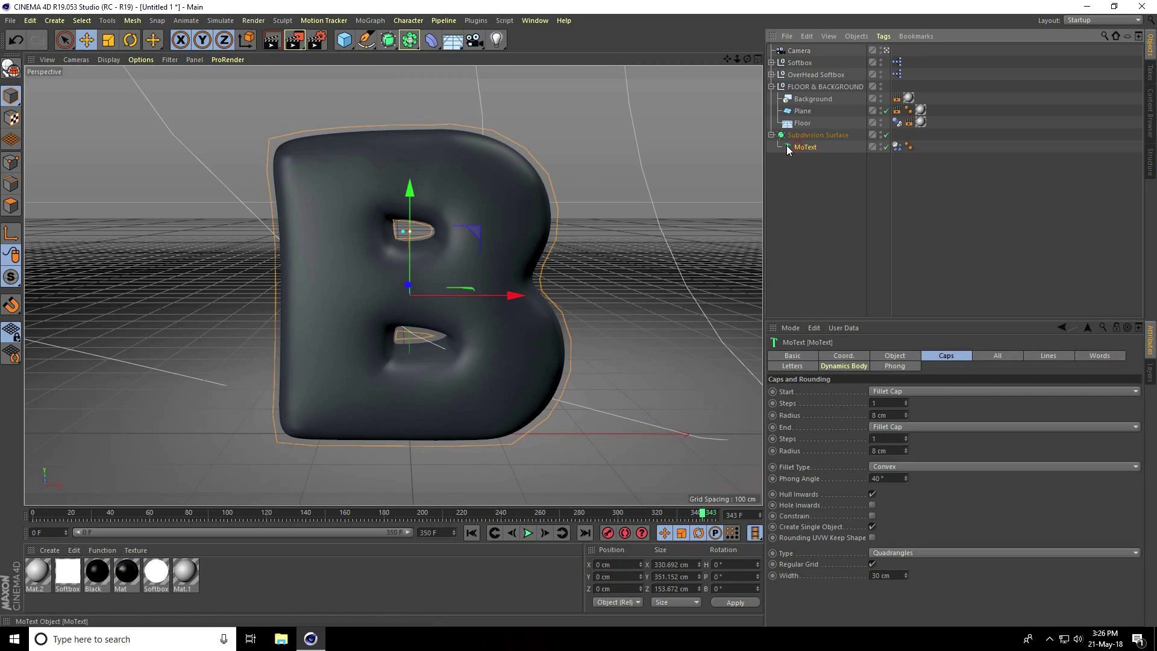
pyautogui.click(900, 356)
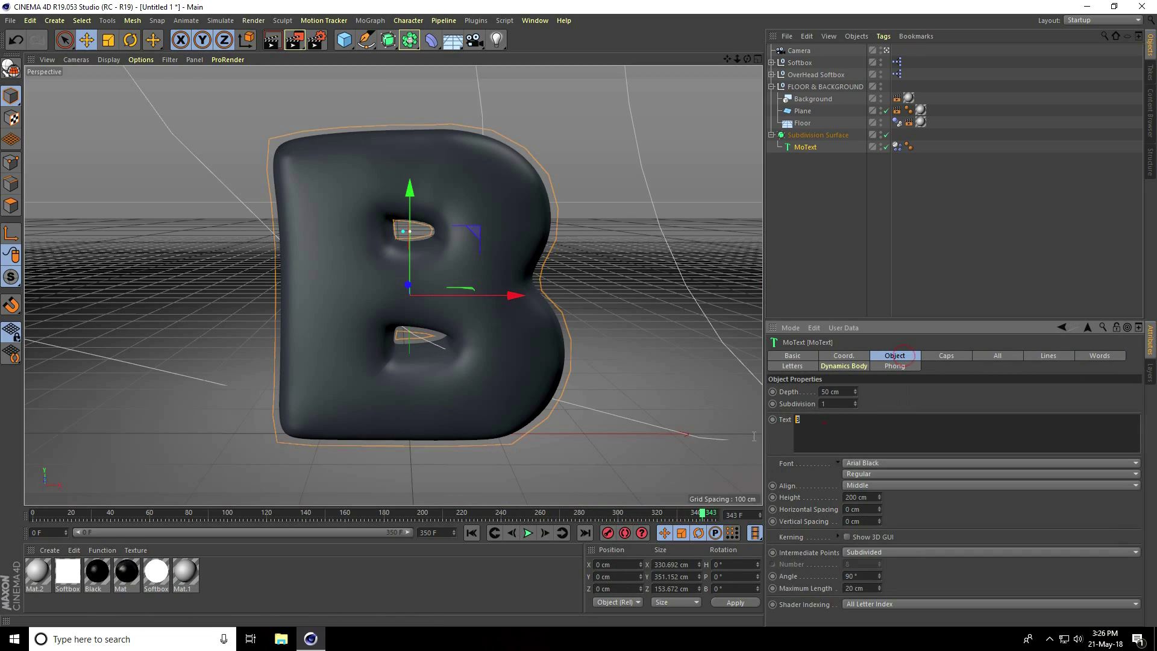
pyautogui.click(471, 532)
pyautogui.click(528, 533)
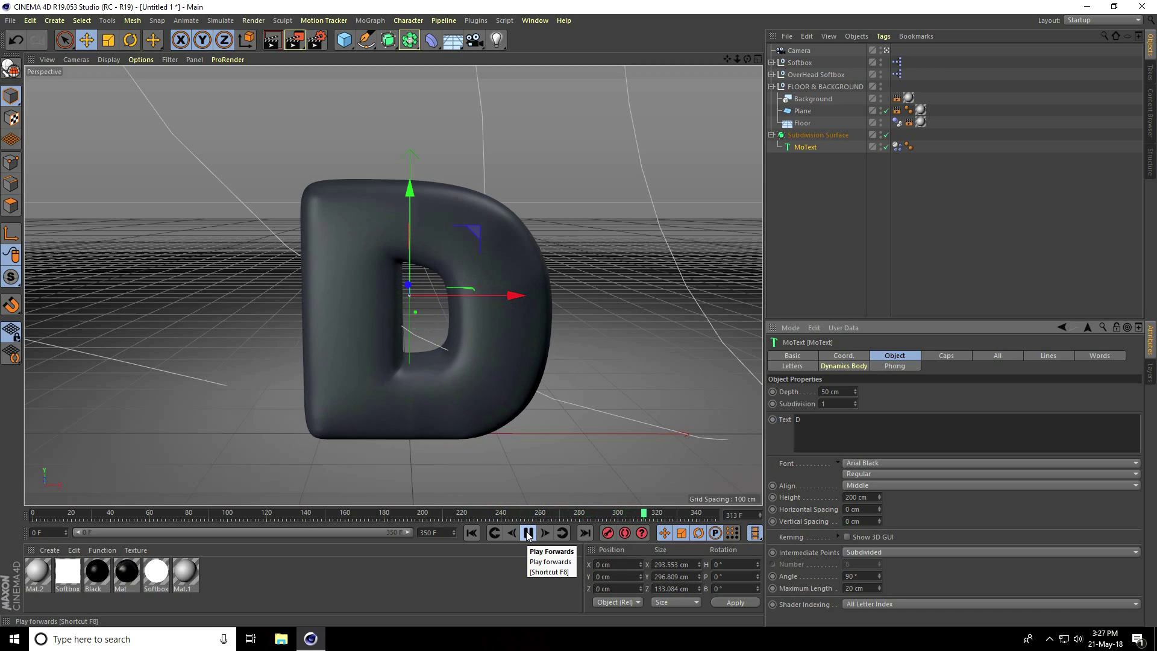
pyautogui.click(528, 534)
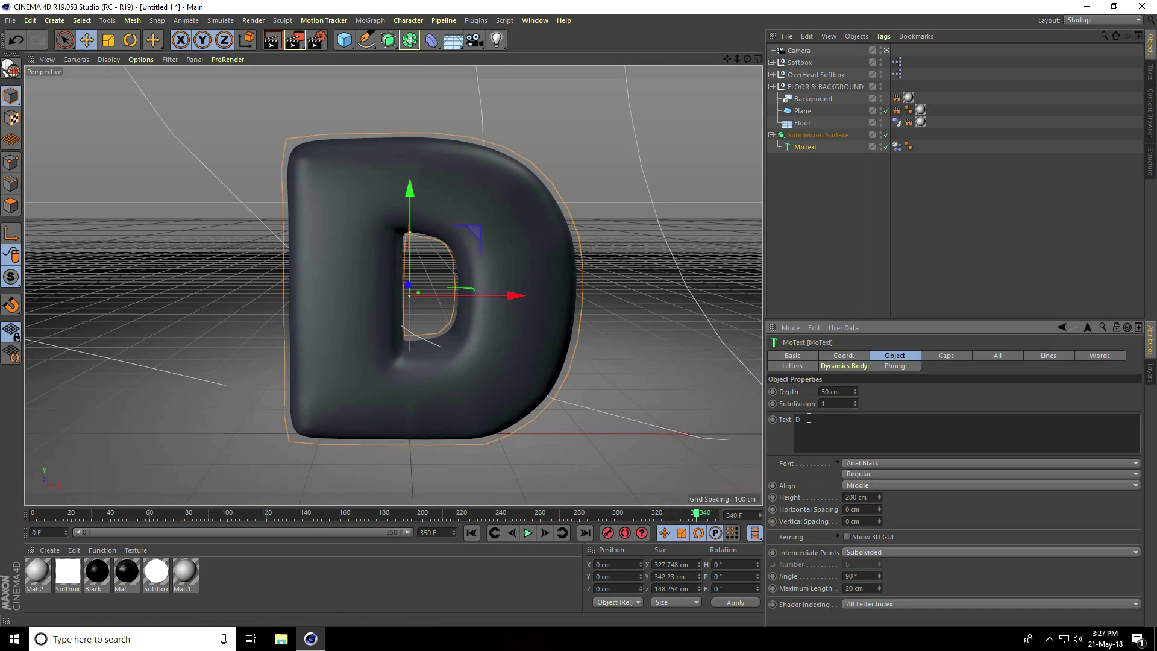
pyautogui.write('A')
pyautogui.click(527, 533)
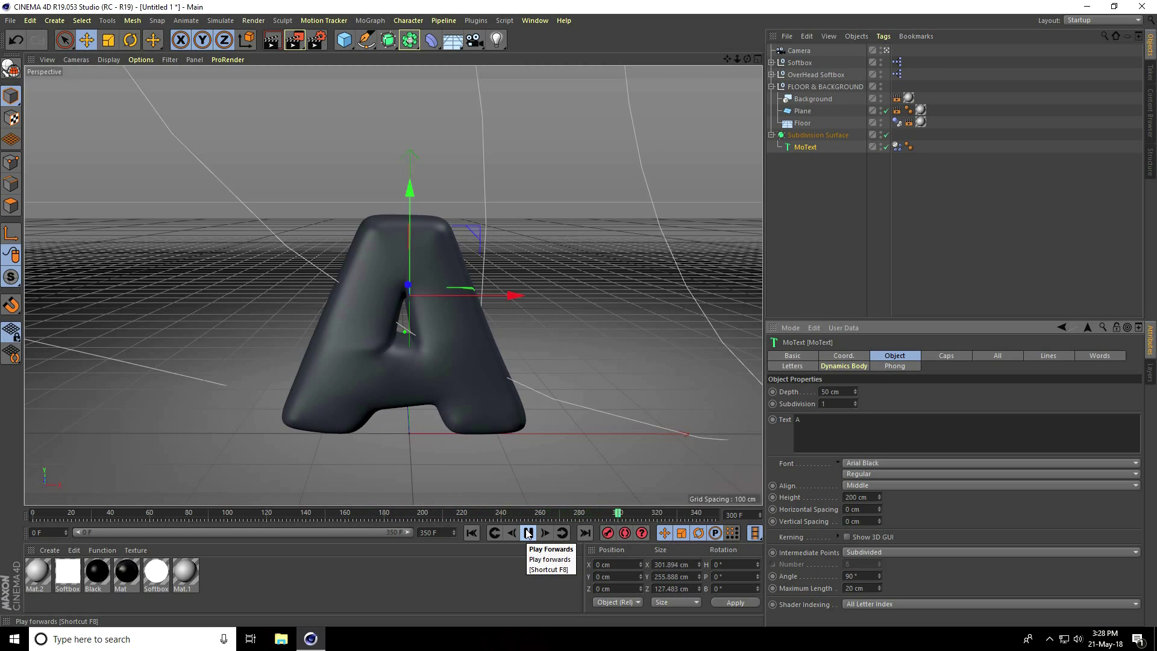
pyautogui.click(528, 532)
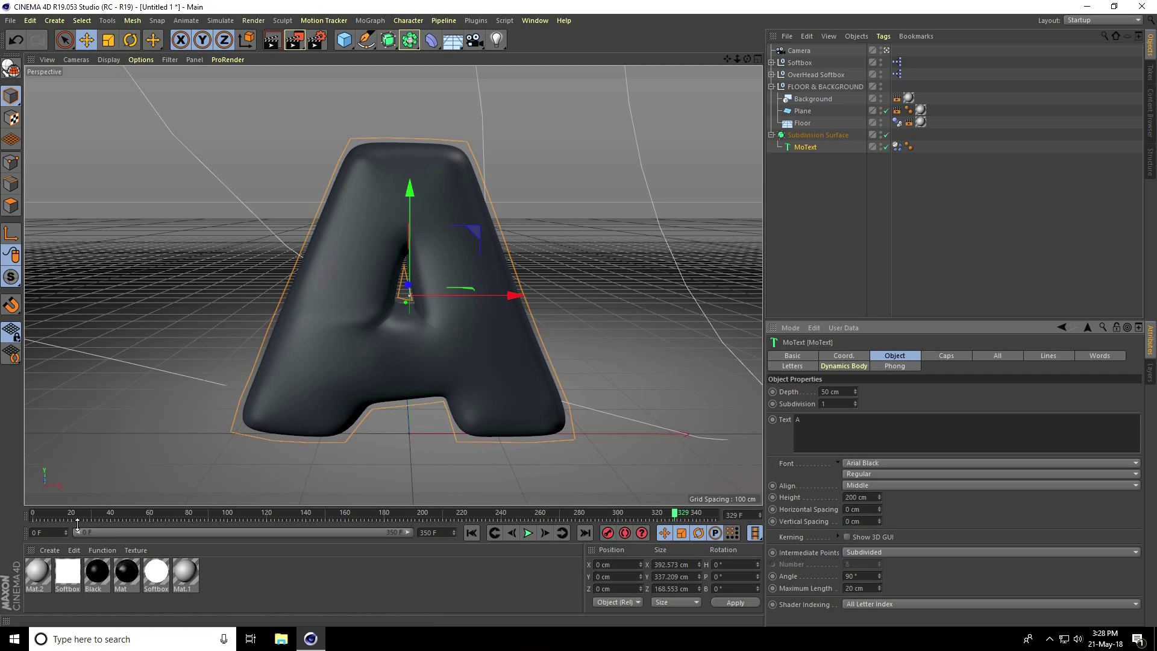
# - Load the MercyMat material library and apply its yellow material to the Subdivision Surface letter
pyautogui.click(40, 550)
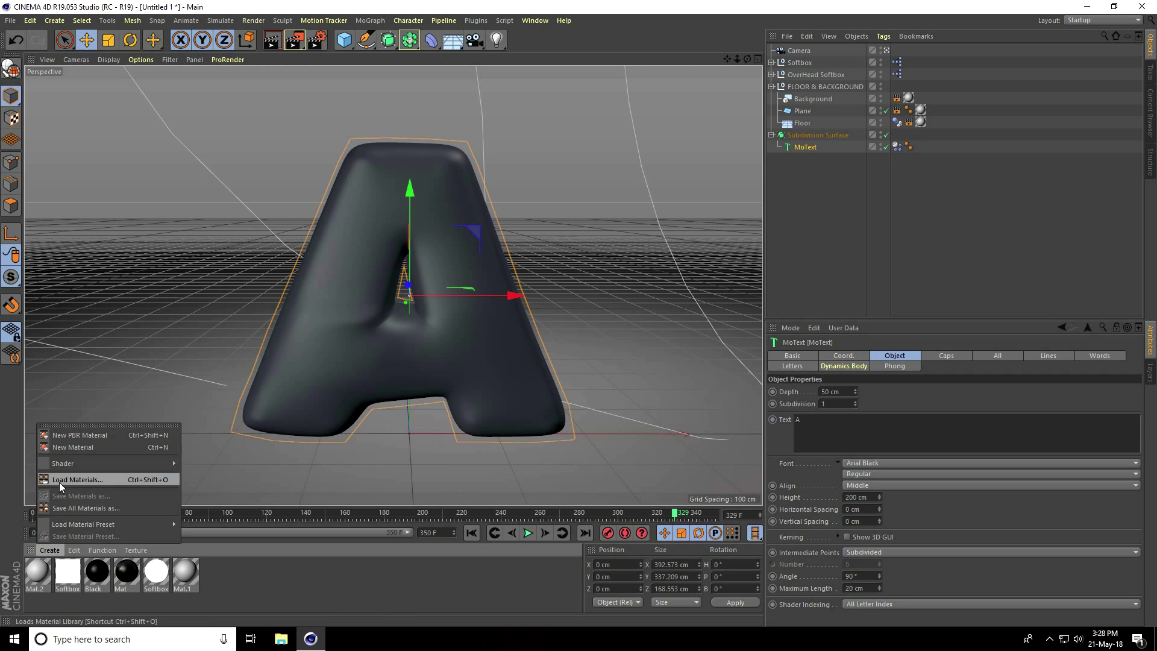
pyautogui.click(100, 482)
pyautogui.click(193, 111)
pyautogui.click(1046, 607)
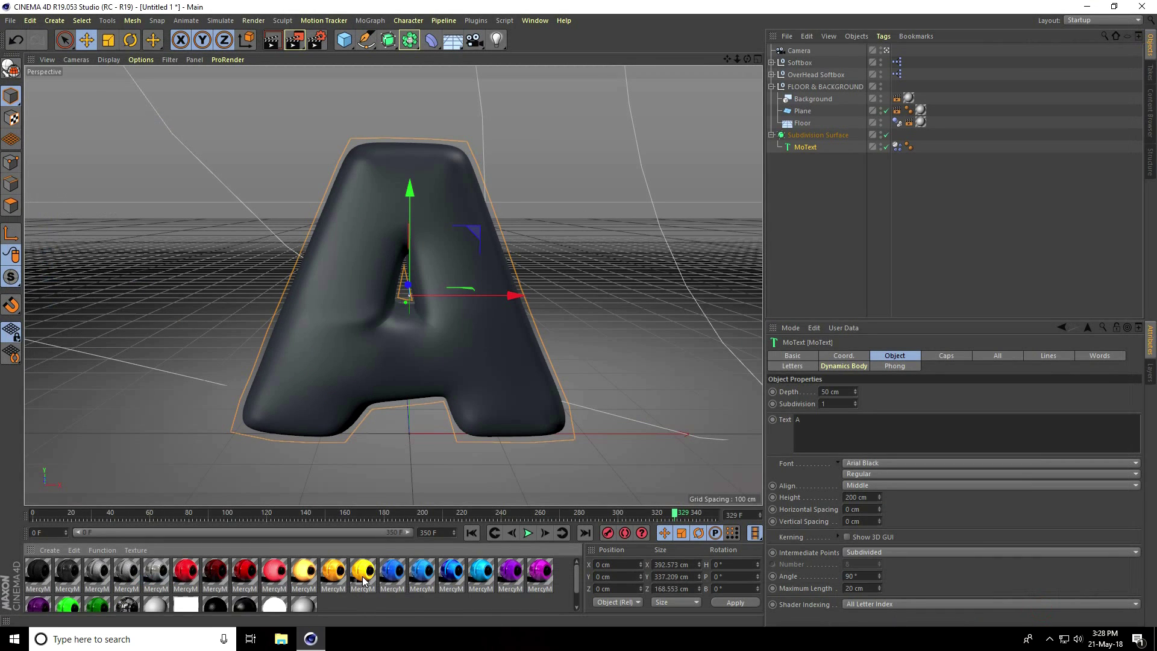
pyautogui.moveTo(362, 570); pyautogui.dragTo(822, 135)
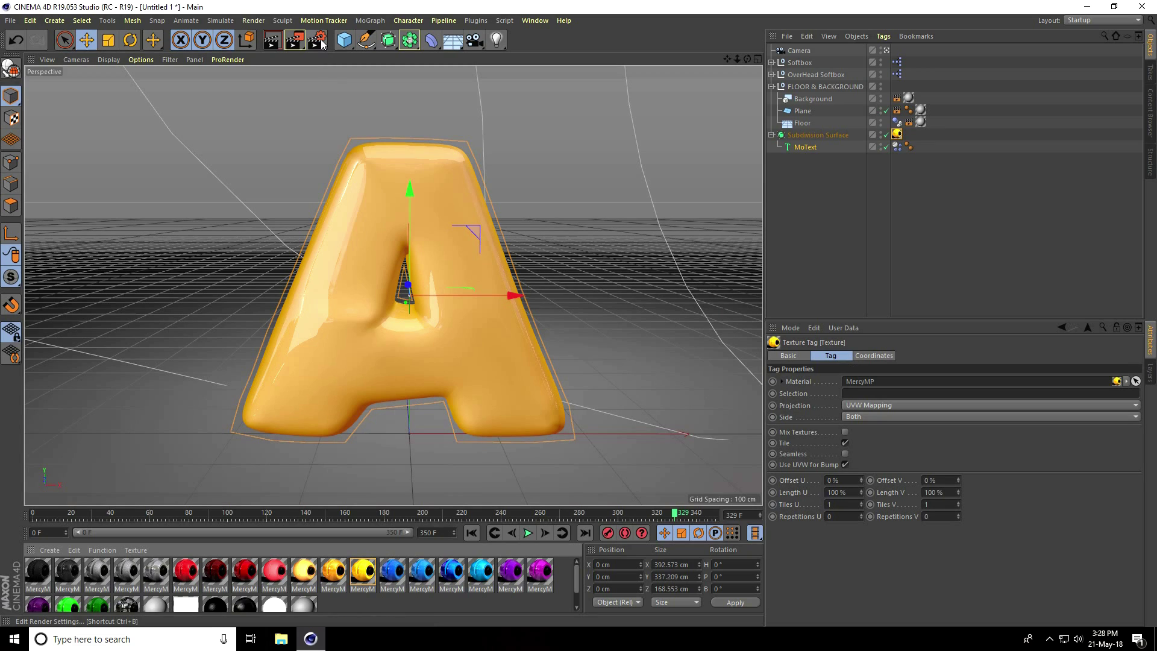
# - Slide the Overhead Softbox to X 0 above the A, then return to the camera view
pyautogui.click(885, 51)
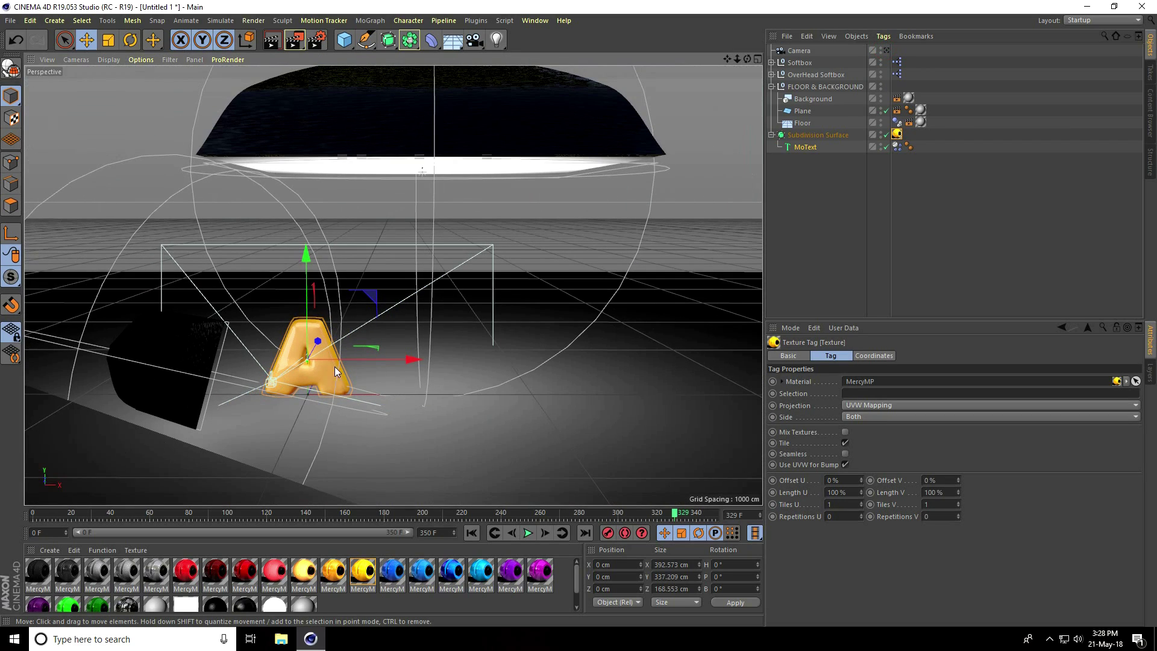
pyautogui.click(437, 126)
pyautogui.click(816, 75)
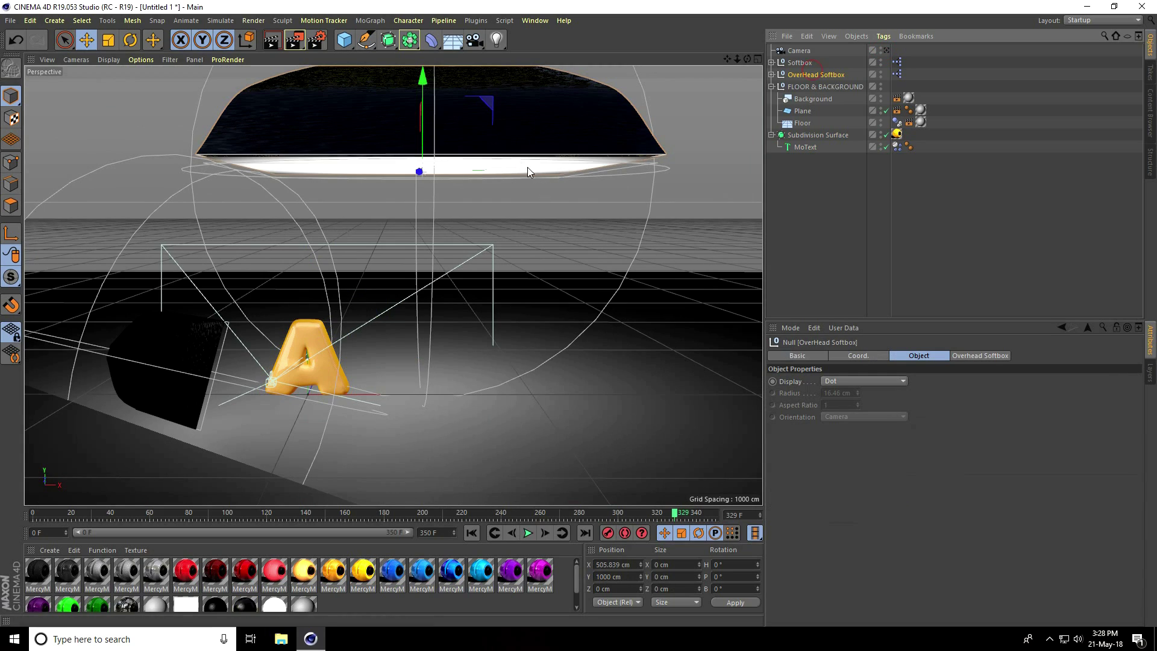
pyautogui.moveTo(530, 167); pyautogui.dragTo(408, 168)
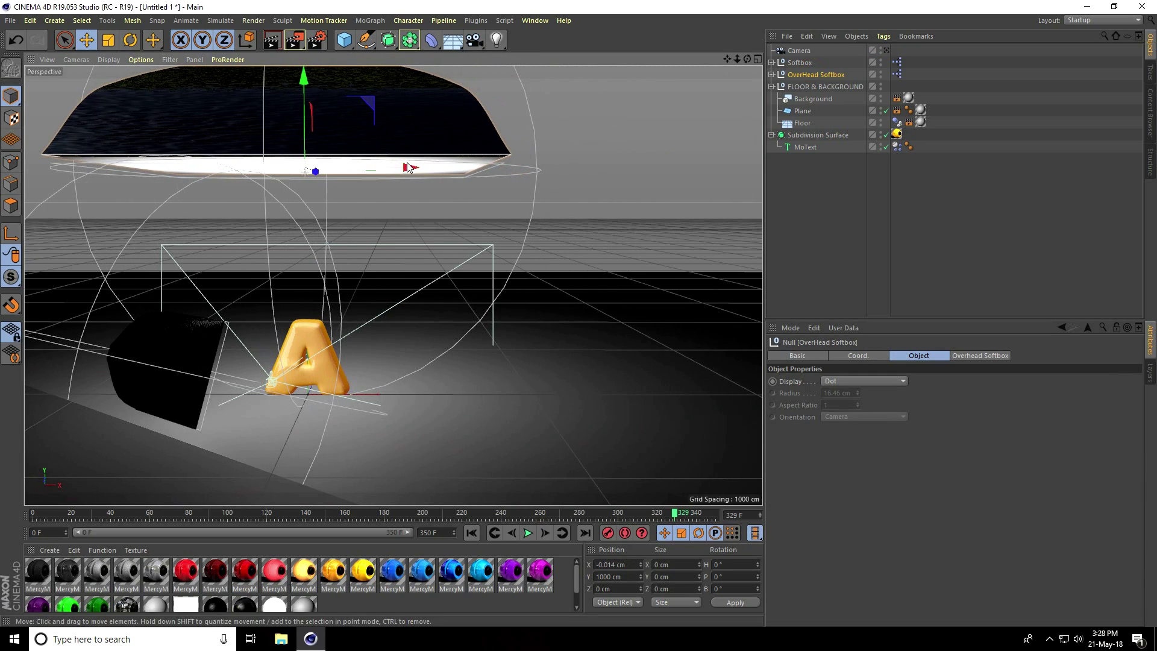
pyautogui.click(885, 50)
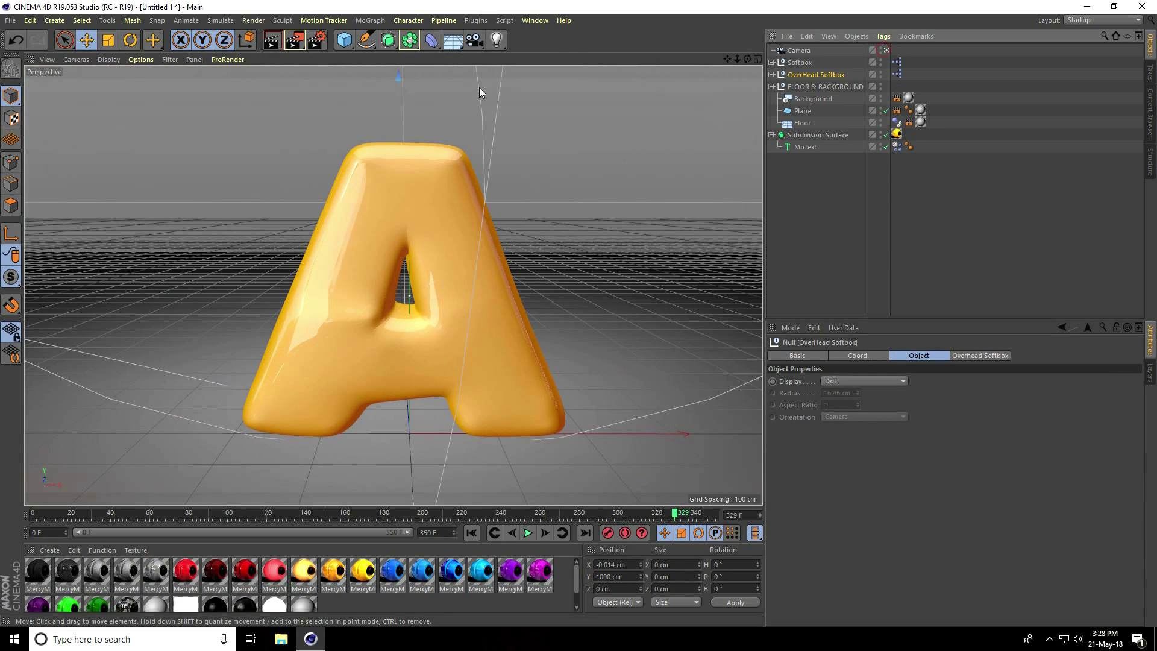
# - Set the render output to the HDTV 1080 29.97 preset with All Frames
pyautogui.click(314, 39)
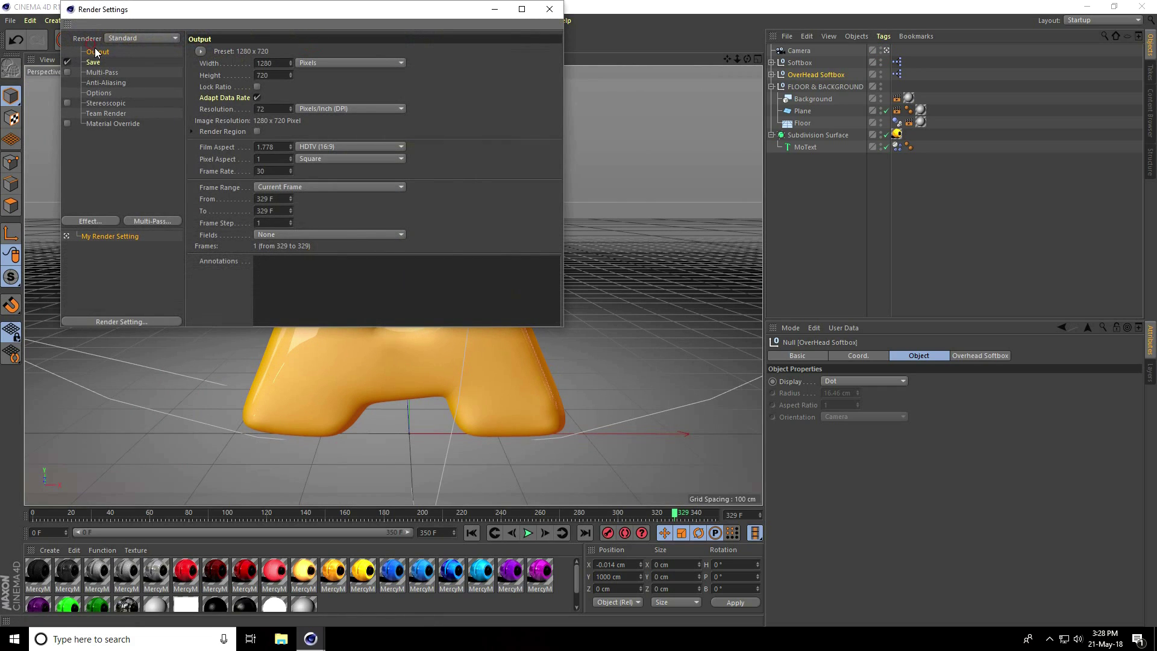
pyautogui.click(200, 53)
pyautogui.moveTo(229, 88)
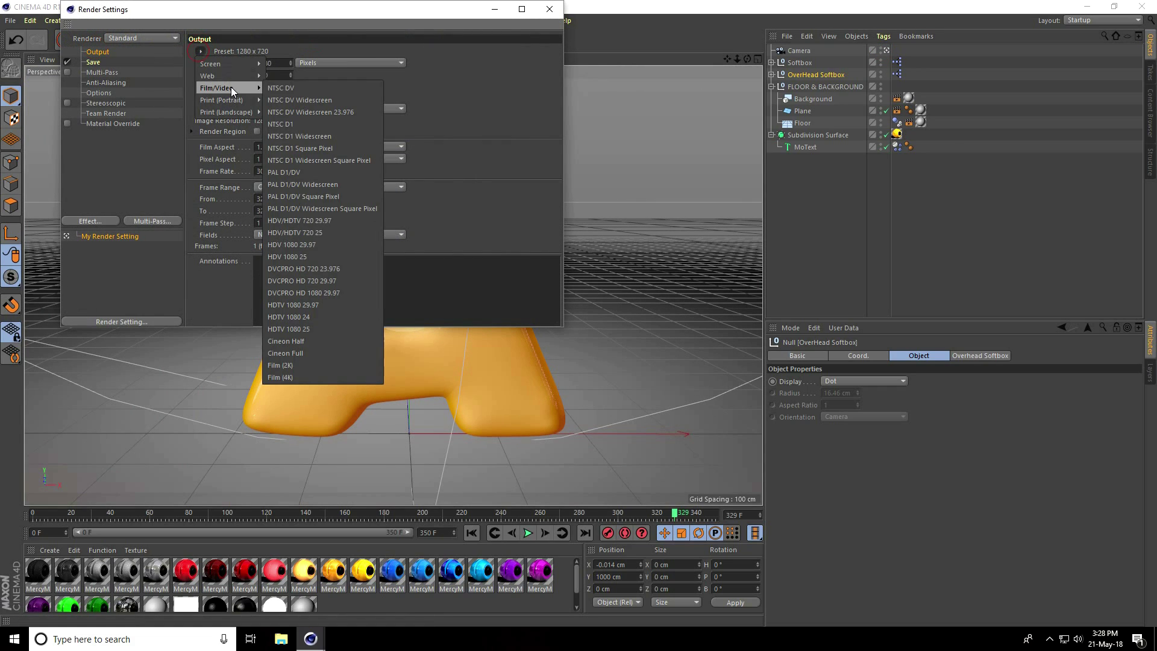
pyautogui.click(332, 306)
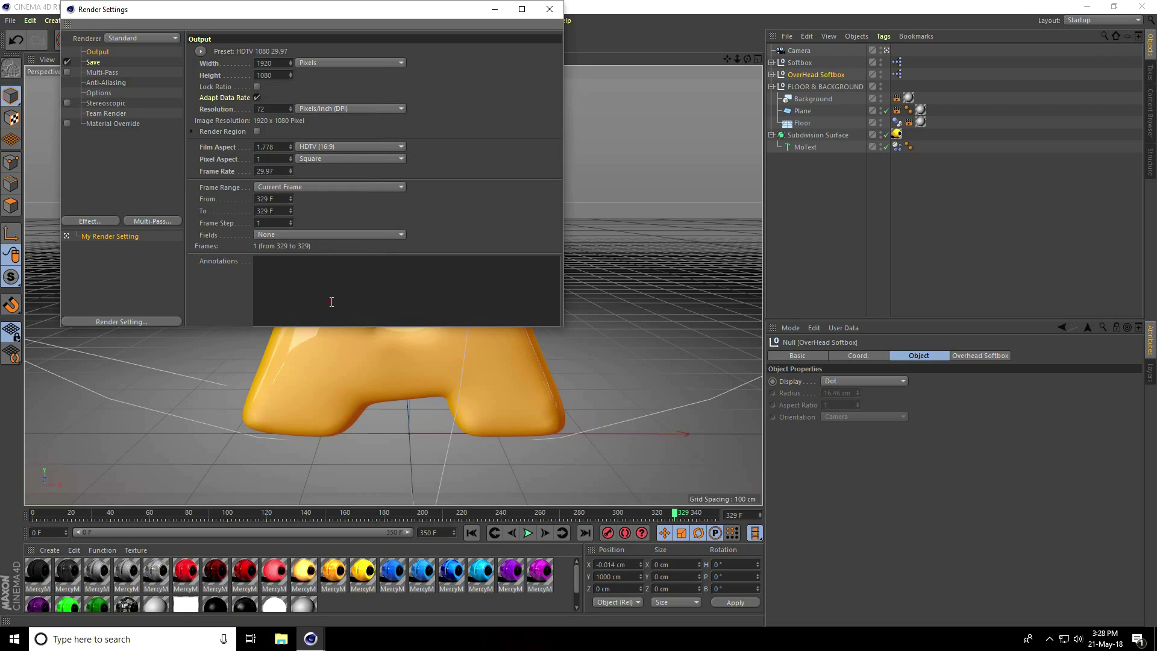
pyautogui.click(301, 187)
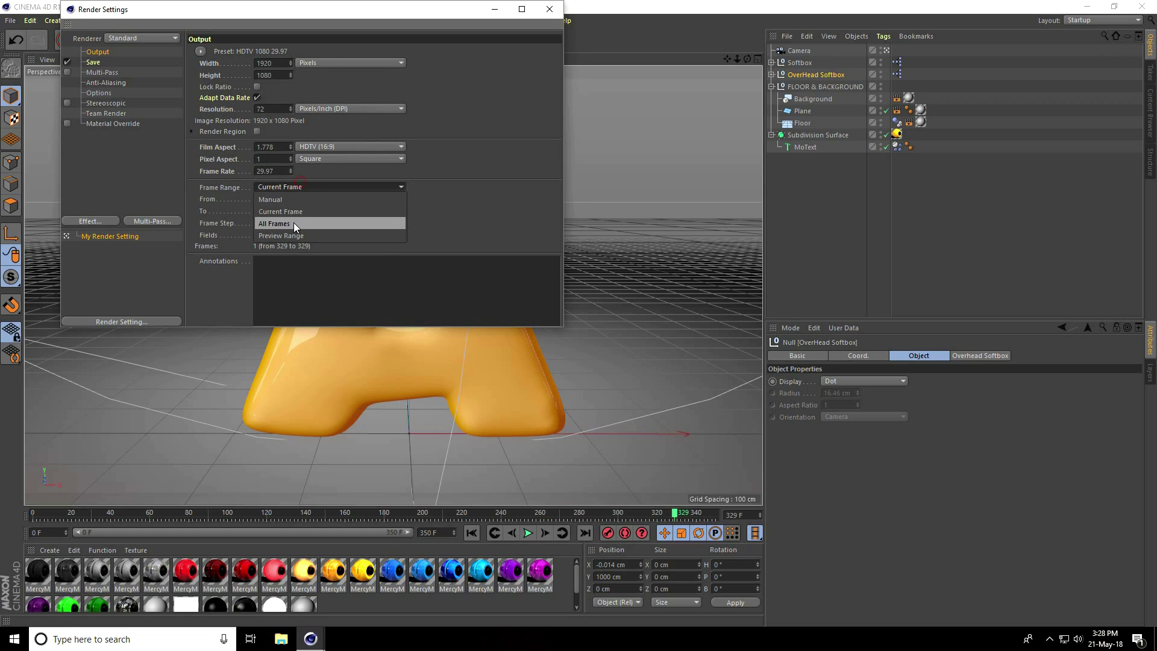
pyautogui.click(297, 227)
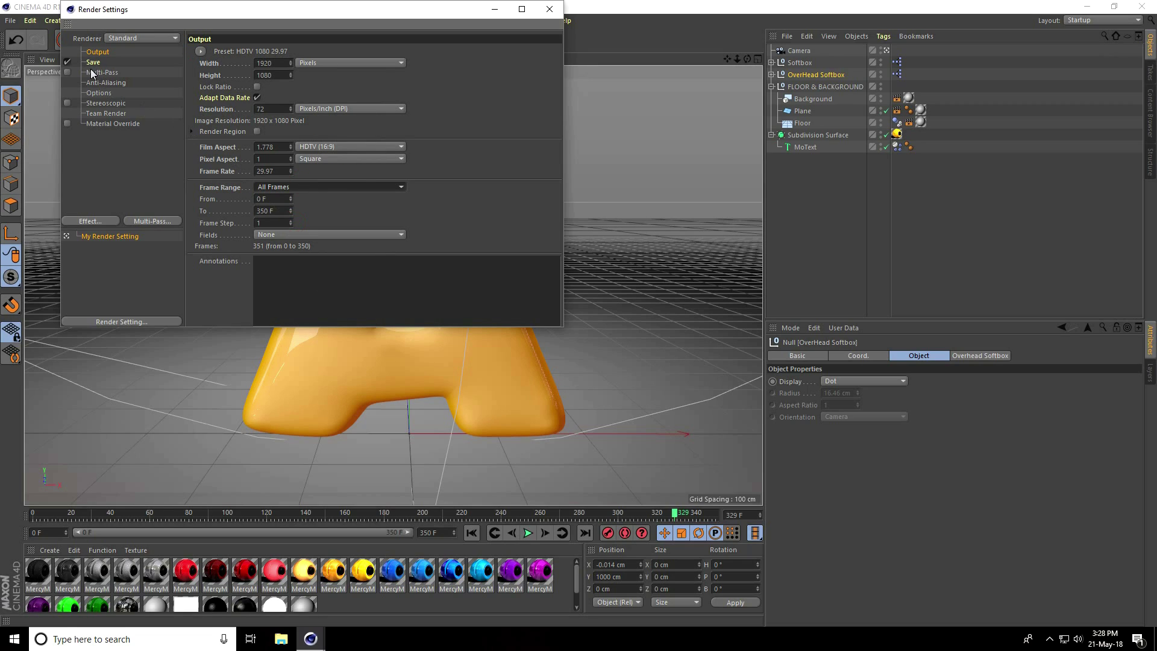
# - Set anti-aliasing to Best and the save format to AVI
pyautogui.click(104, 82)
pyautogui.click(348, 51)
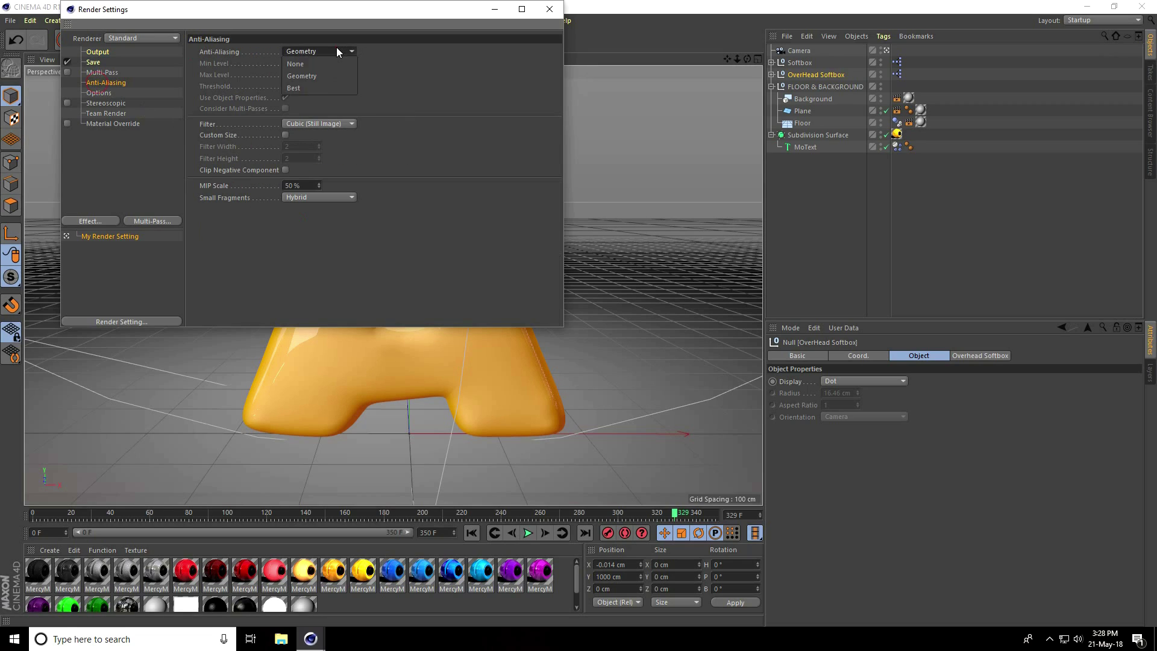
pyautogui.click(319, 90)
pyautogui.click(94, 63)
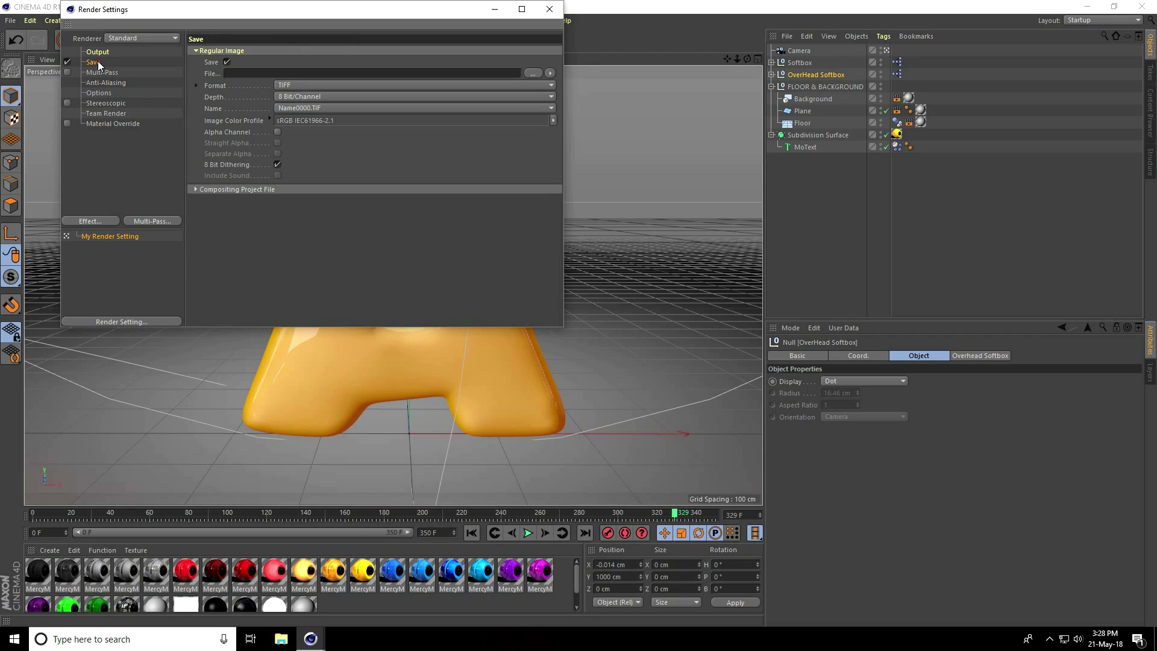
pyautogui.click(283, 85)
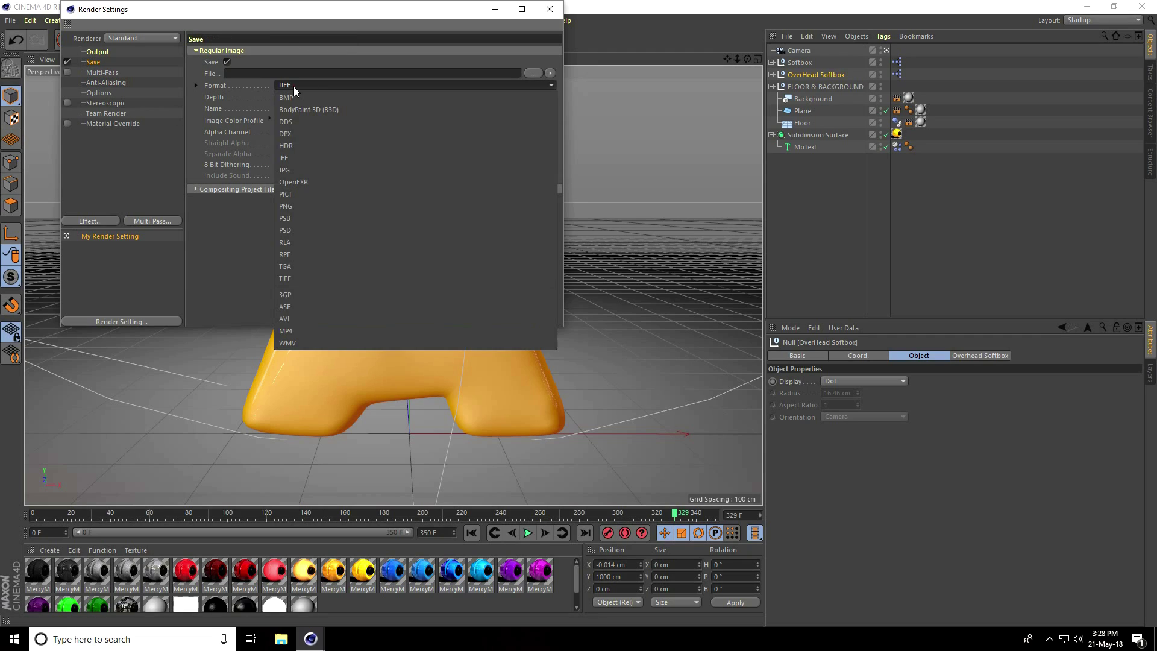
pyautogui.click(305, 320)
# - Save the render as file 'a' in a new Desktop folder 'text kids'
pyautogui.click(532, 72)
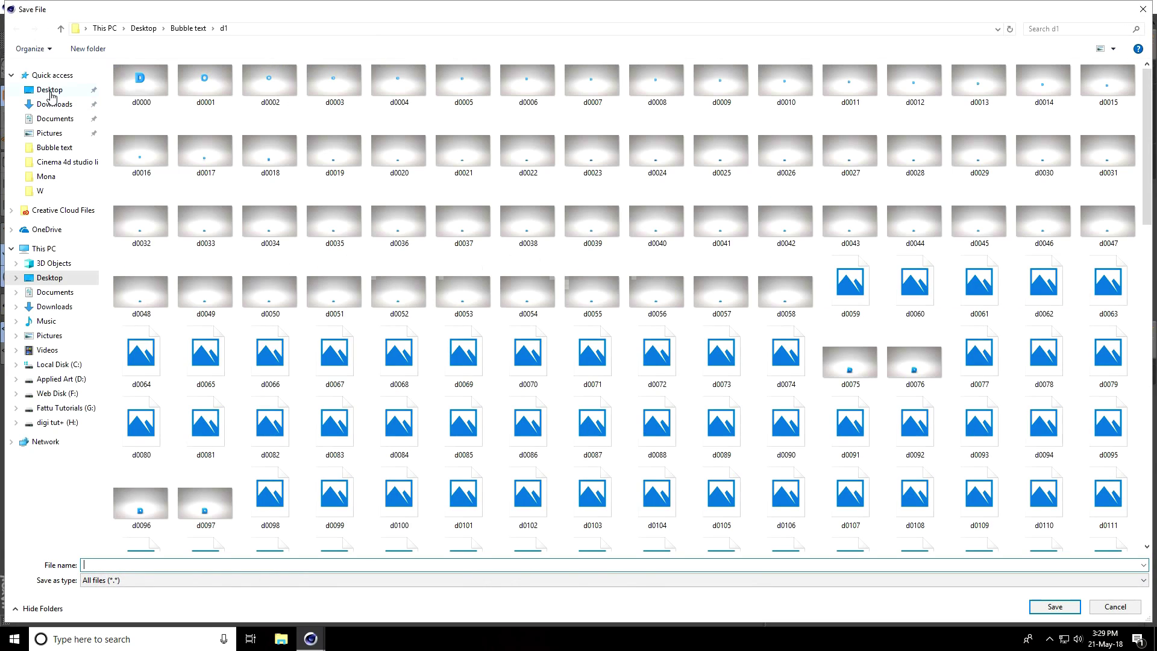
pyautogui.click(50, 91)
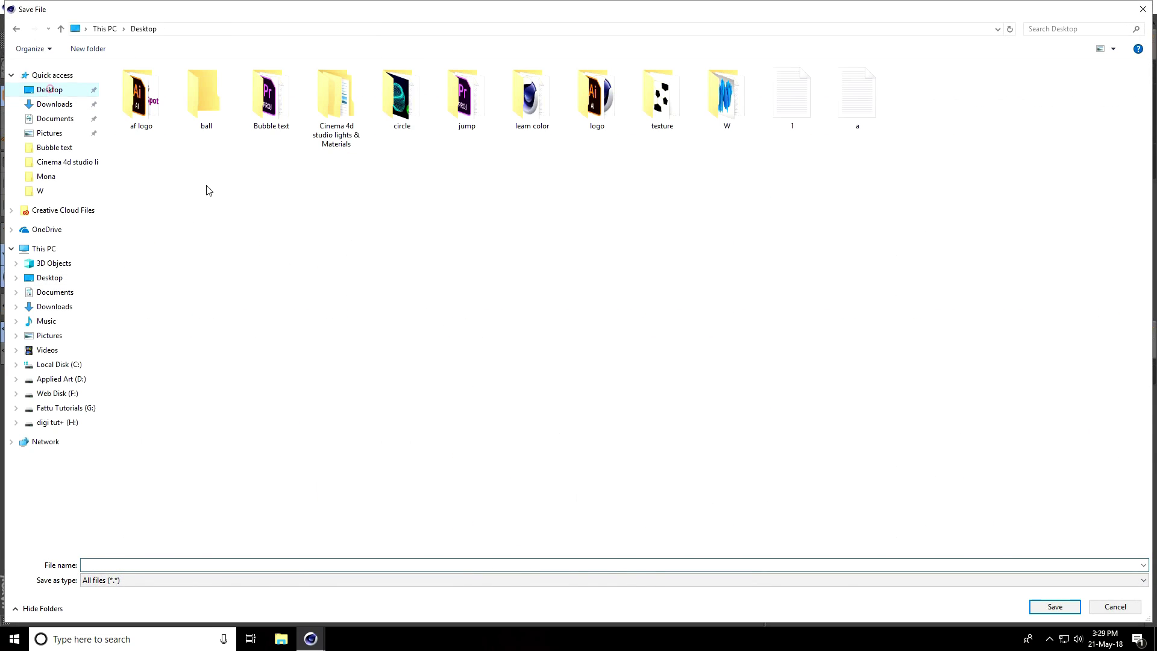
pyautogui.rightClick(330, 214)
pyautogui.moveTo(382, 351)
pyautogui.click(502, 356)
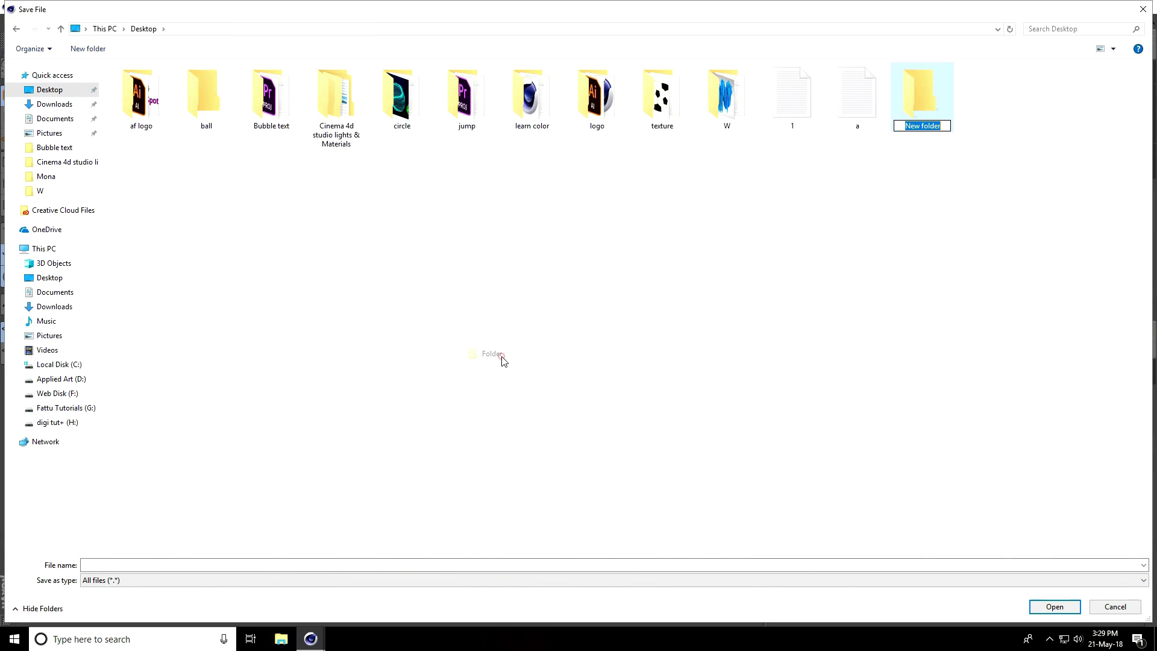
pyautogui.write('te')
pyautogui.press('Return')
pyautogui.press('Return')
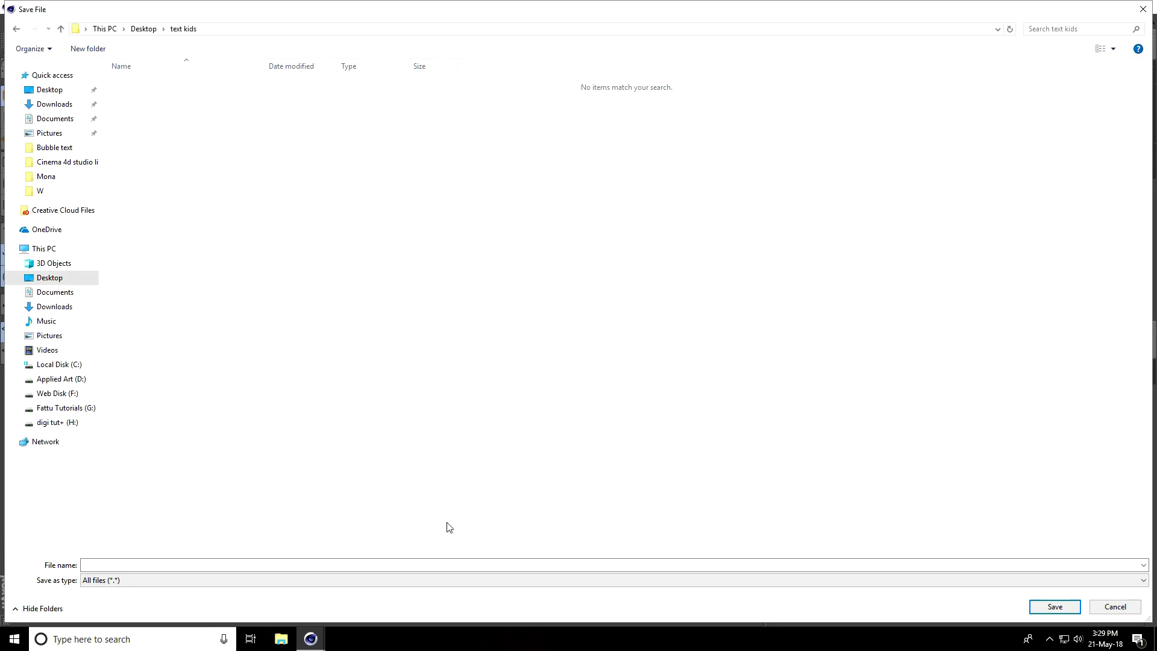
pyautogui.click(452, 565)
pyautogui.write('a')
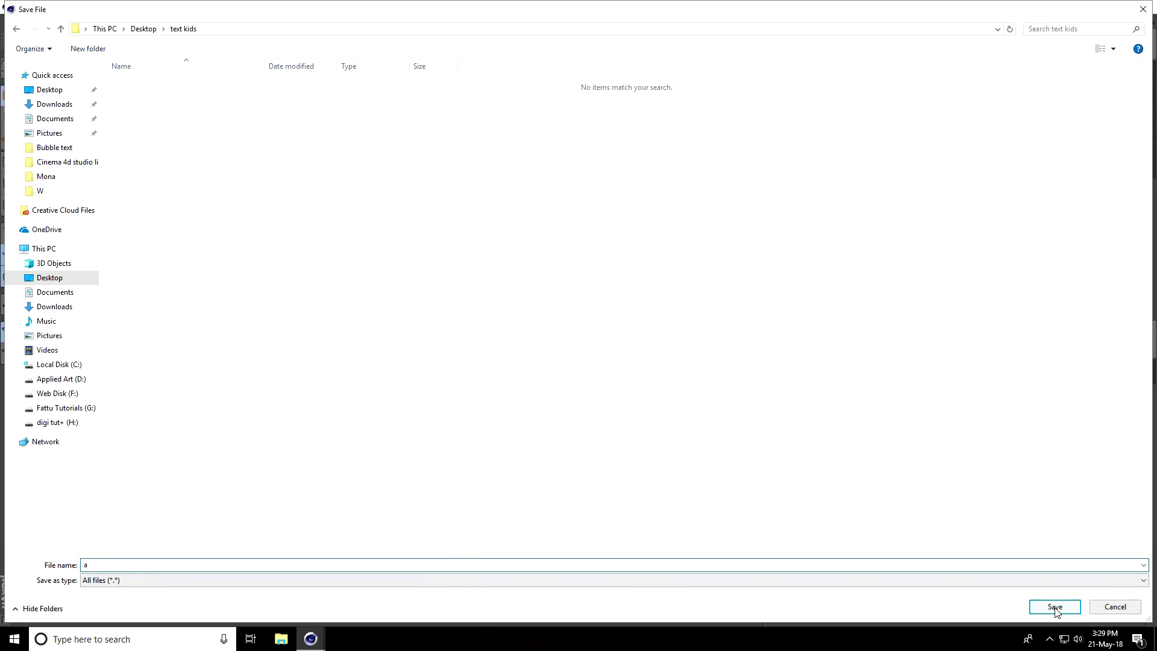
pyautogui.click(1055, 608)
# - Add Ambient Occlusion and Global Illumination effects, then close Render Settings
pyautogui.click(108, 123)
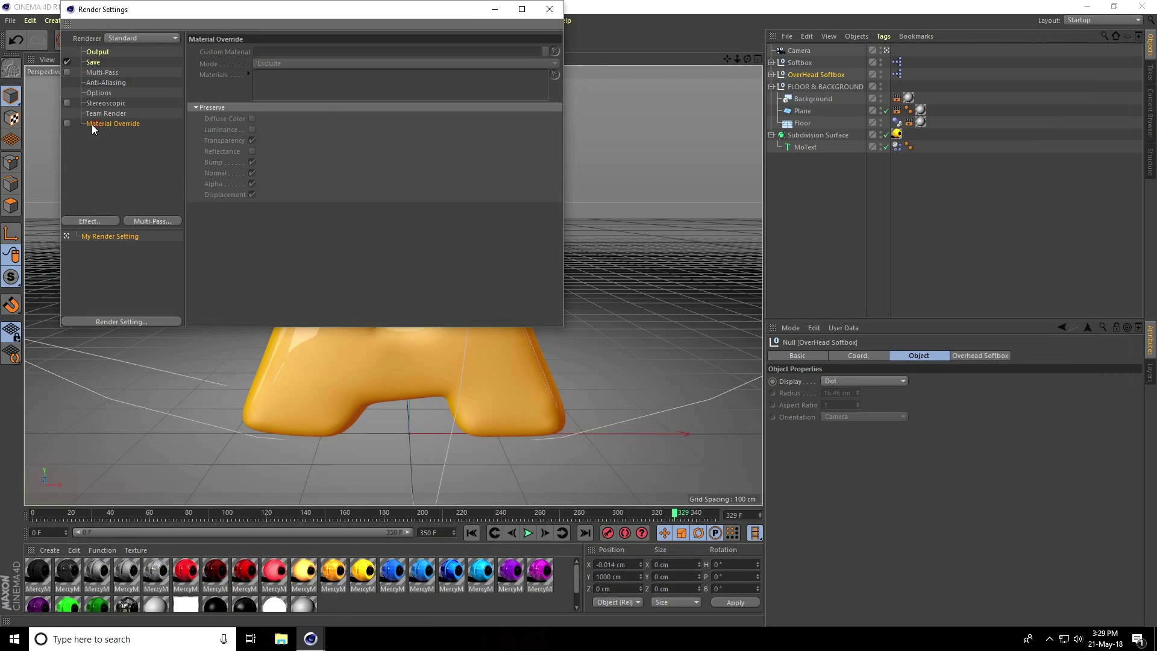
pyautogui.click(90, 221)
pyautogui.click(153, 296)
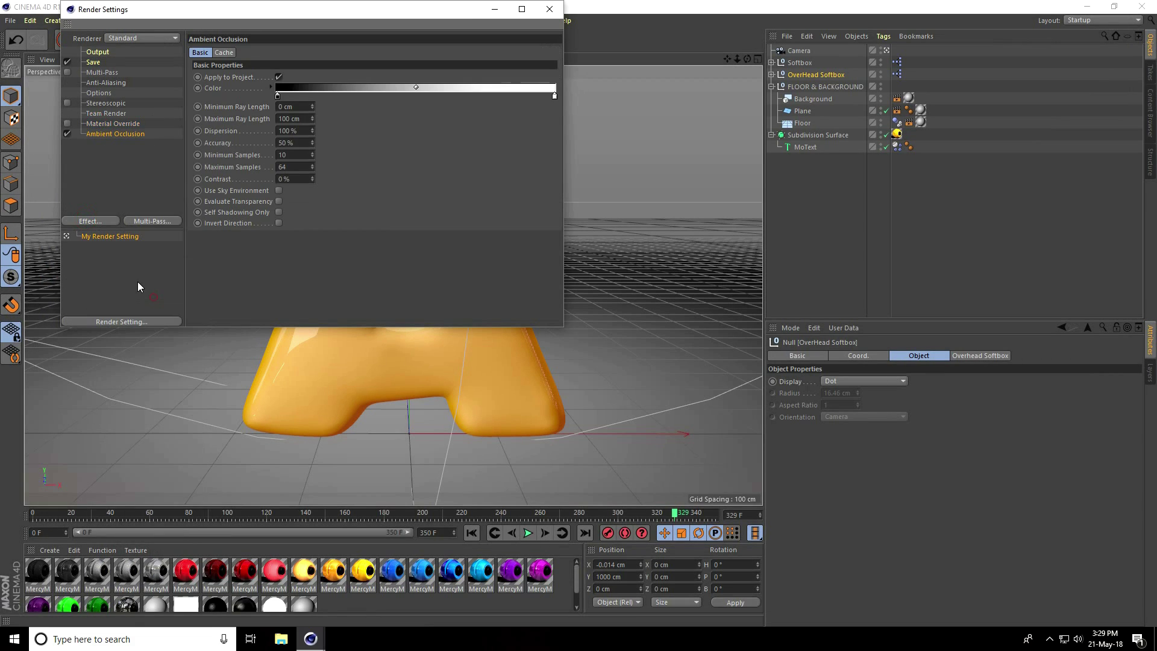
pyautogui.click(91, 220)
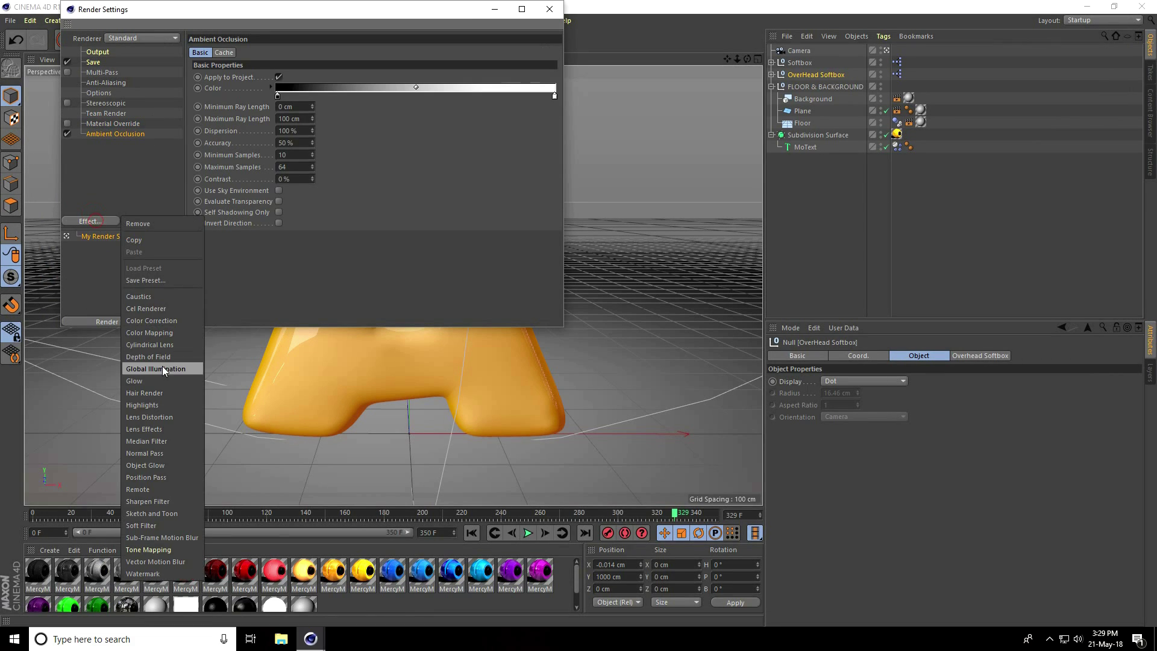
pyautogui.click(163, 370)
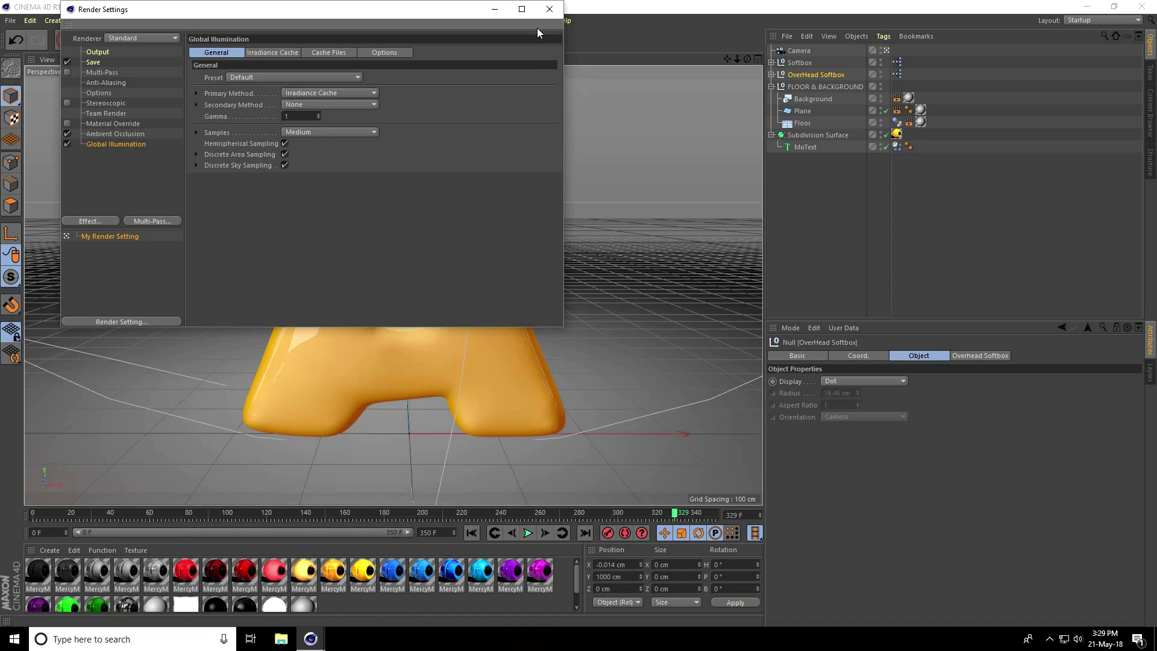
pyautogui.click(549, 9)
# - Render the animation to the Picture Viewer, dismissing the missing-asset warning
pyautogui.click(288, 39)
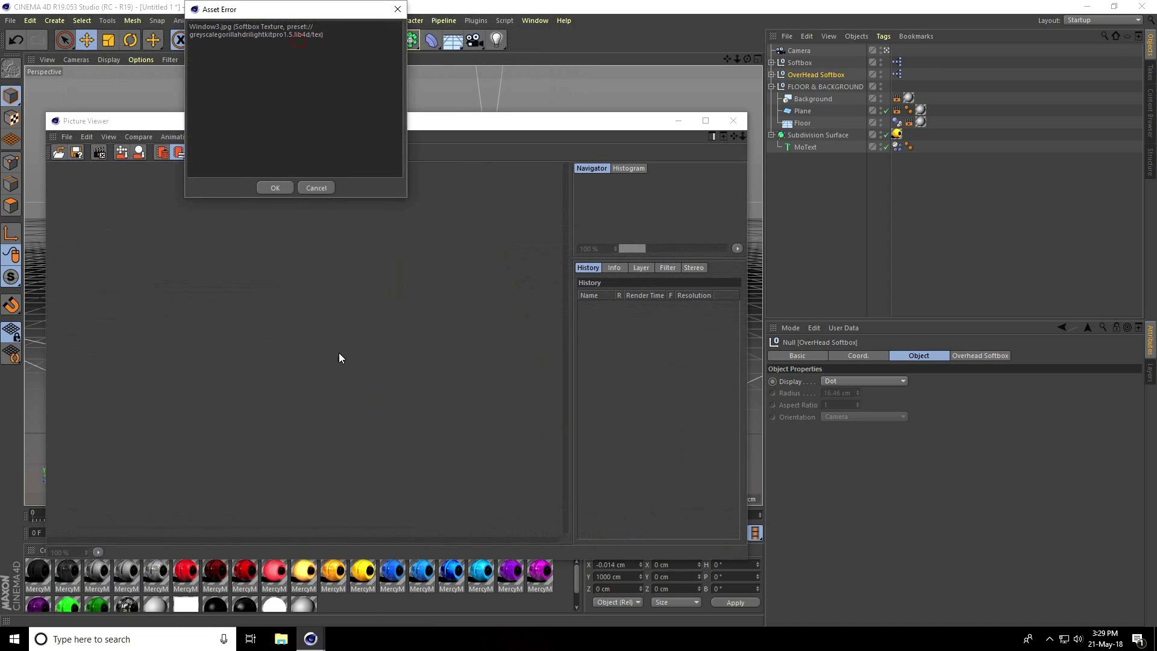
pyautogui.click(275, 188)
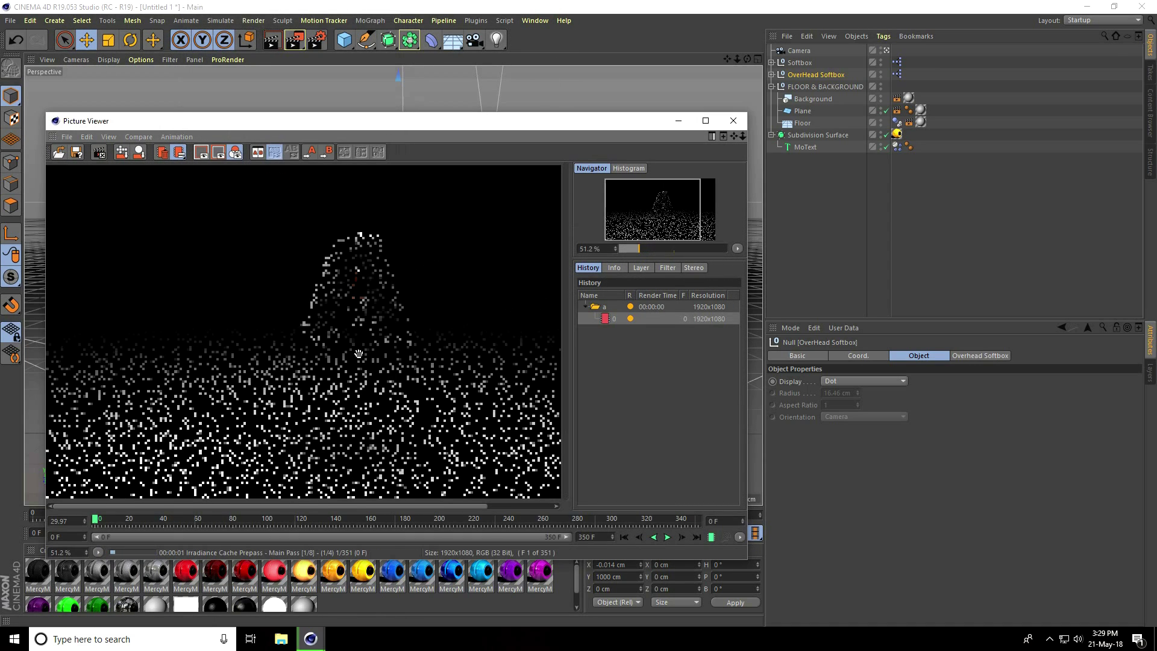
pyautogui.scroll(-1, 296, 391)
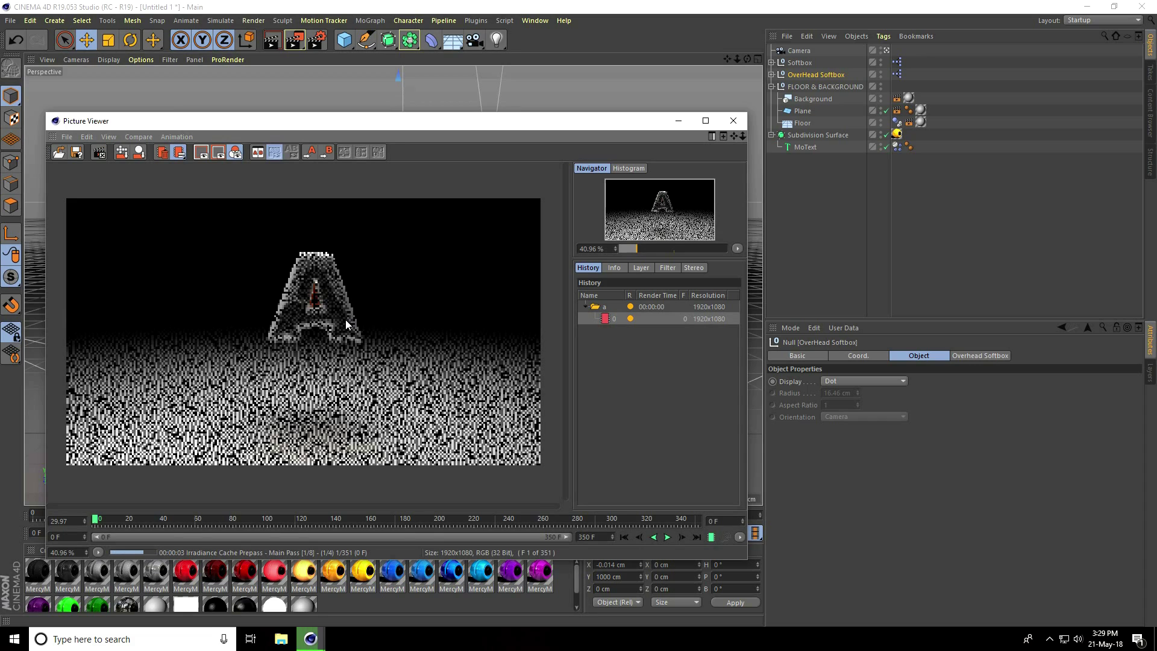